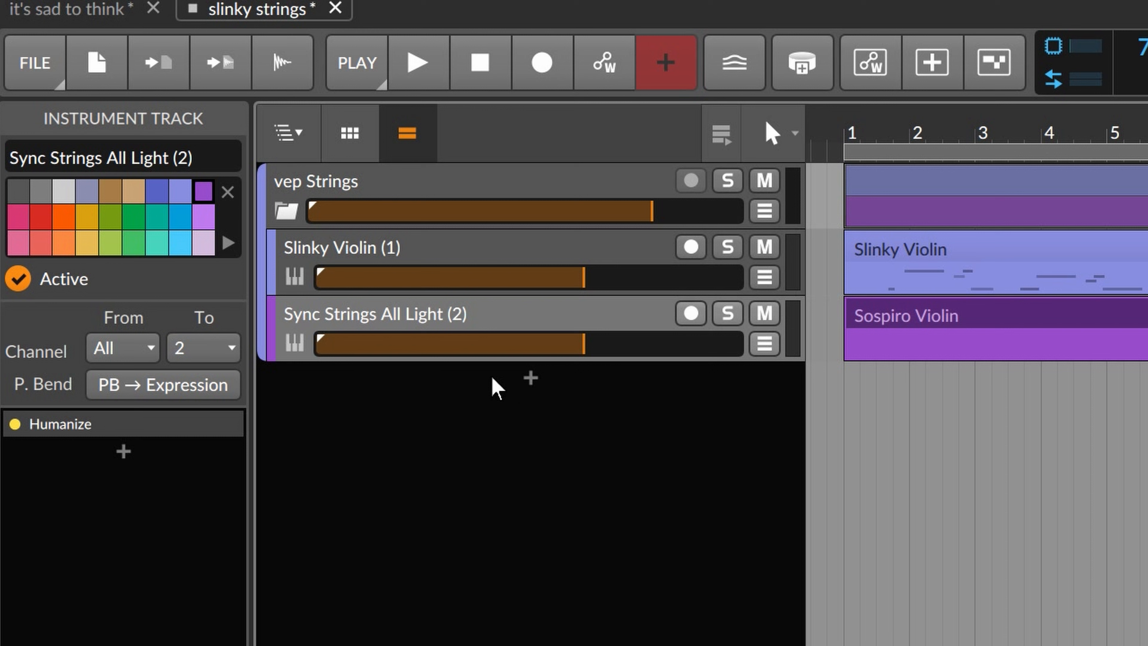
Add a new audio track and move it into the vep Strings group.
{"action": "left_click", "coordinate": [400, 184]}
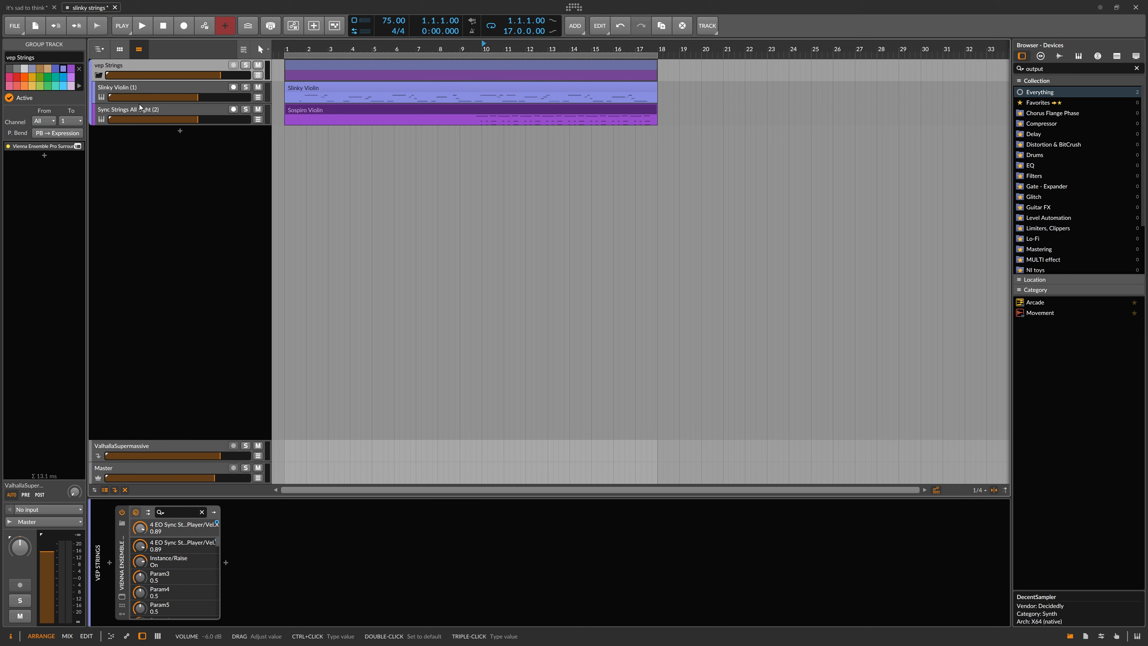
{"action": "right_click", "coordinate": [154, 234]}
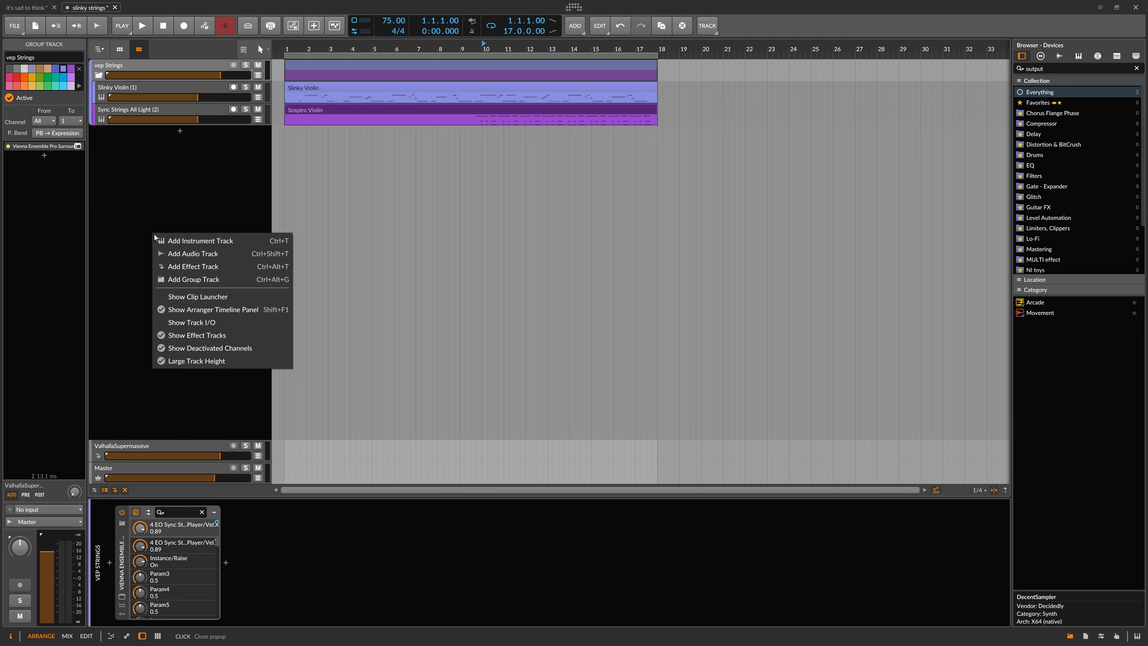
{"action": "left_click", "coordinate": [194, 252]}
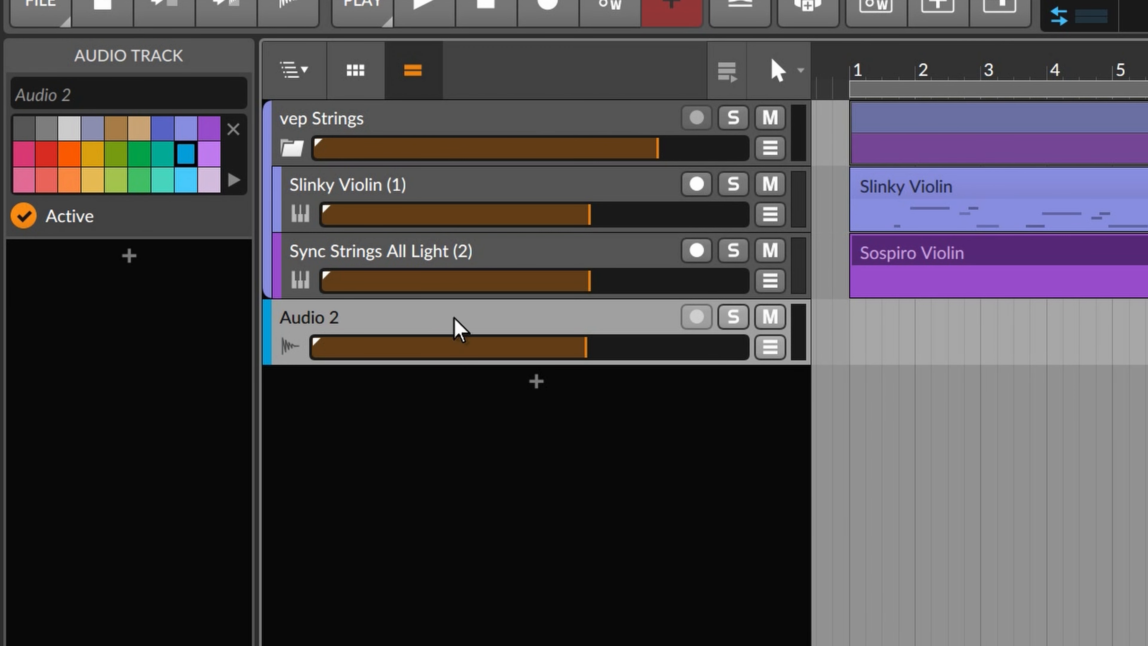
{"action": "left_click_drag", "start_coordinate": [456, 326], "coordinate": [520, 176]}
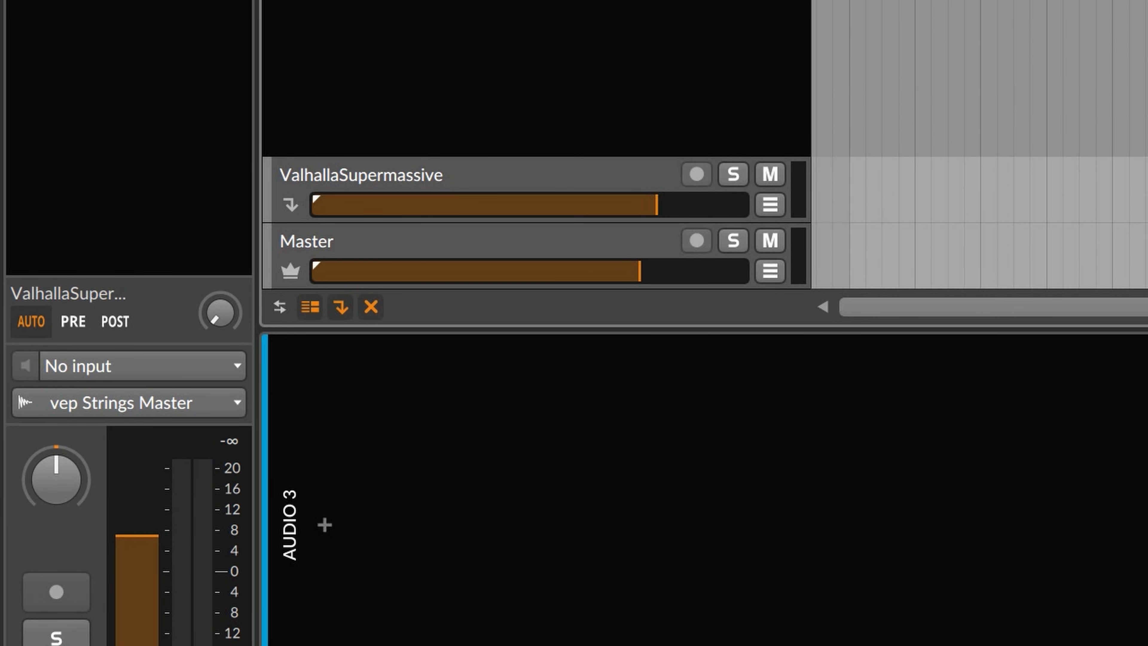
Route the Audio 3 track's output to the Master track.
{"action": "key", "text": "Up"}
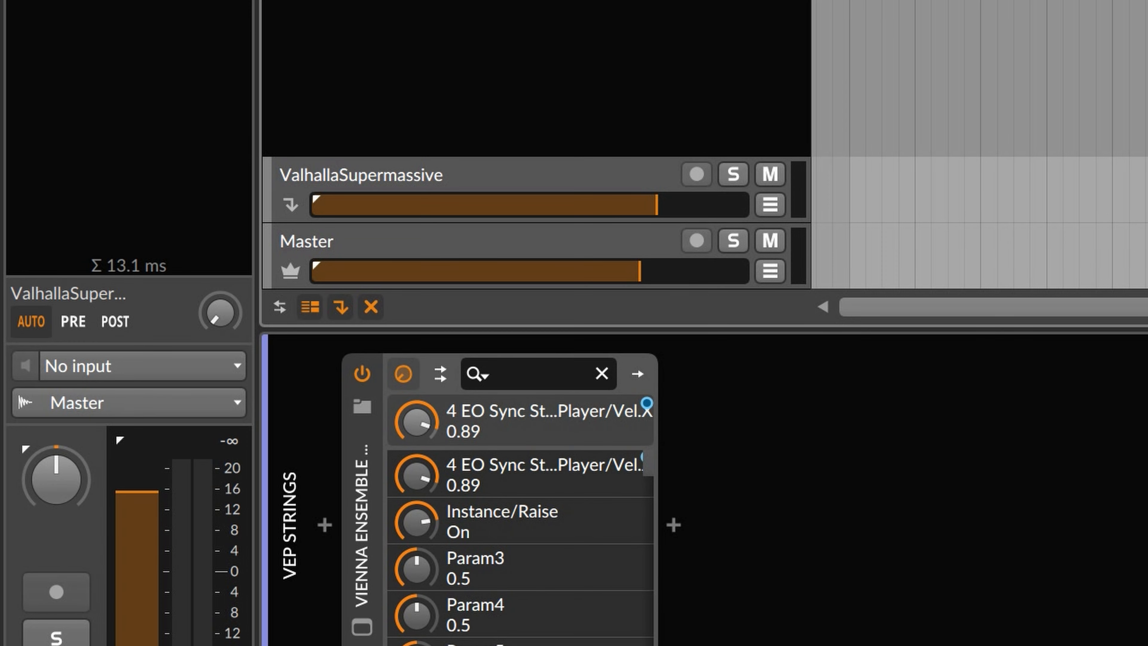
{"action": "key", "text": "Down"}
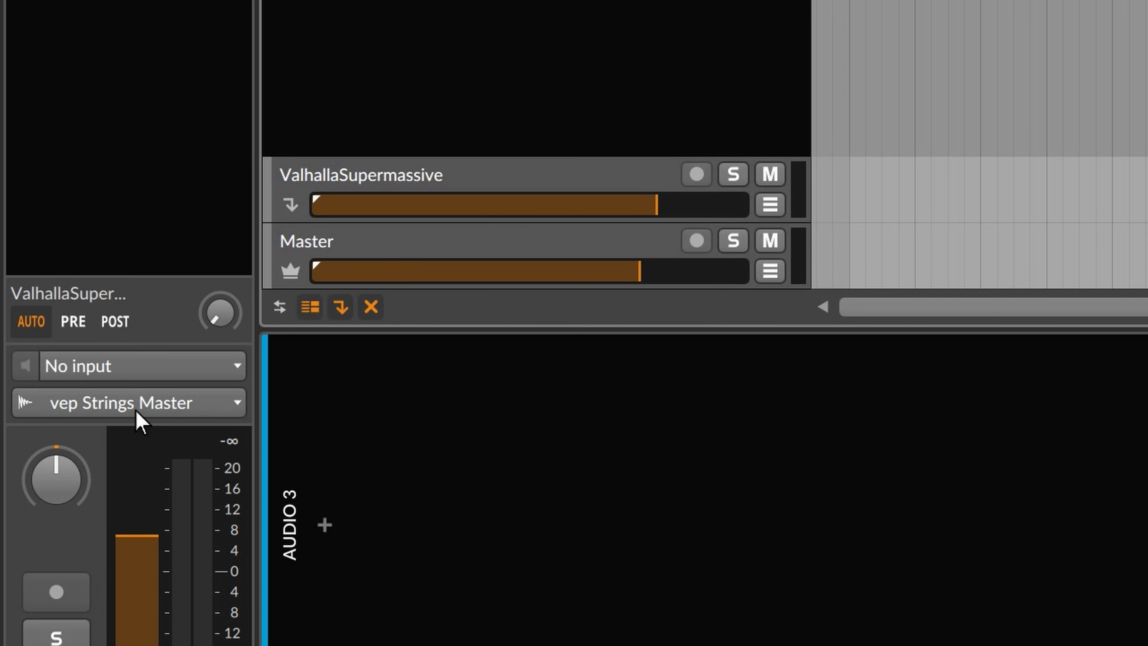
{"action": "left_click", "coordinate": [159, 407]}
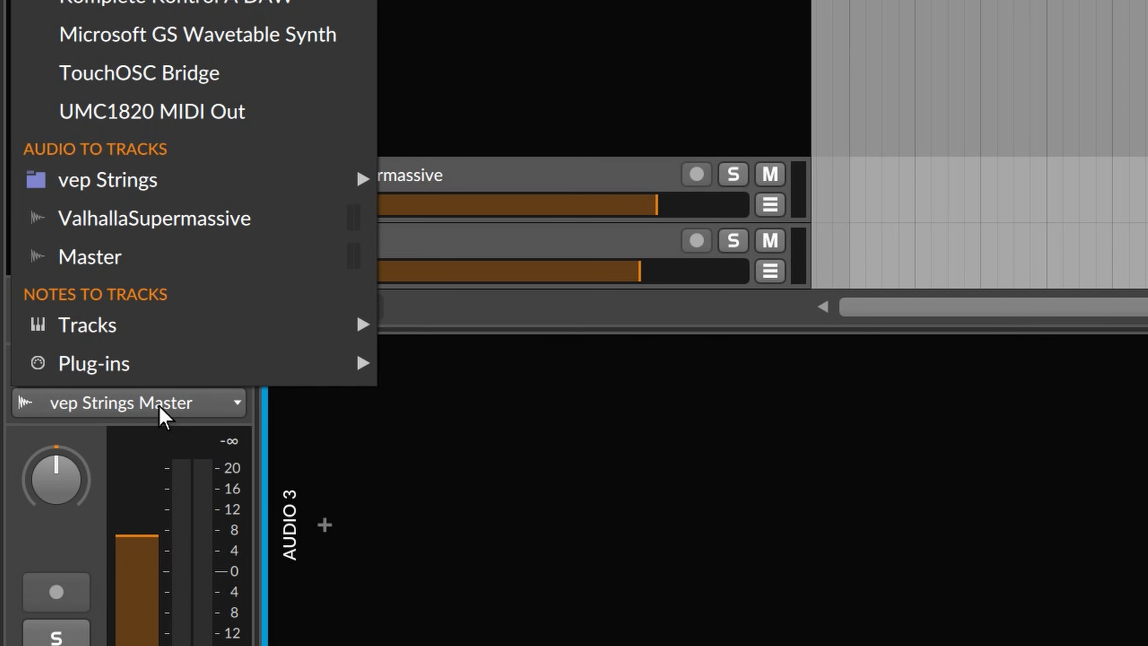
{"action": "left_click", "coordinate": [130, 264]}
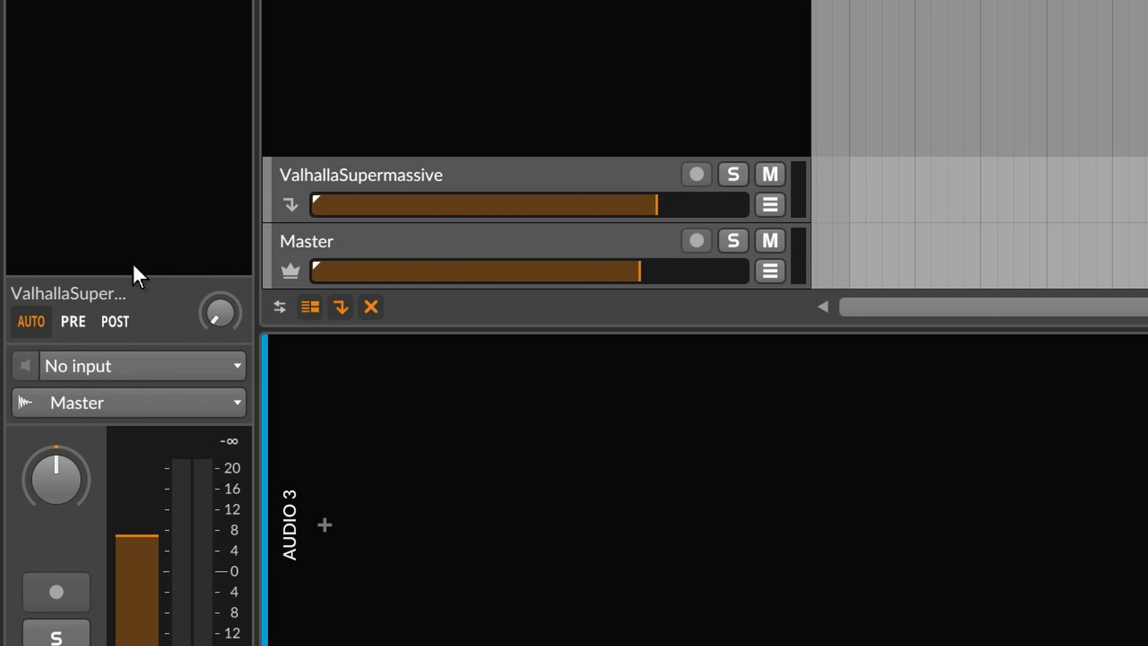
Try routing the Audio 3 output to ValhallaSupermassive, then switch it back to Master.
{"action": "left_click", "coordinate": [124, 414]}
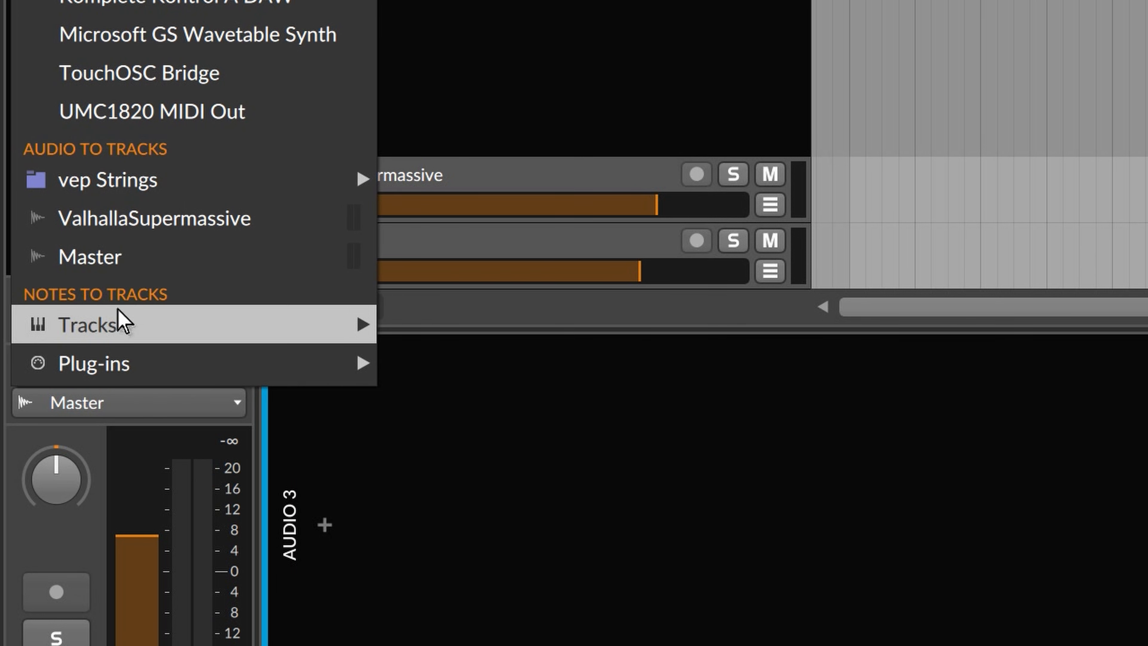
{"action": "left_click", "coordinate": [144, 226]}
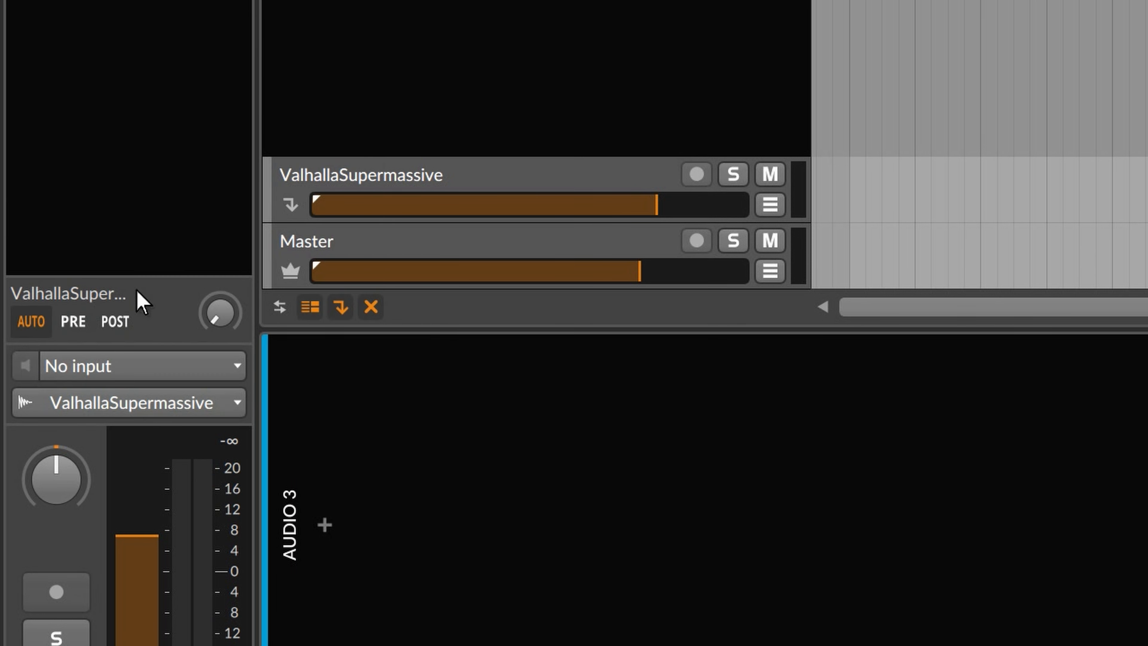
{"action": "left_click", "coordinate": [138, 406]}
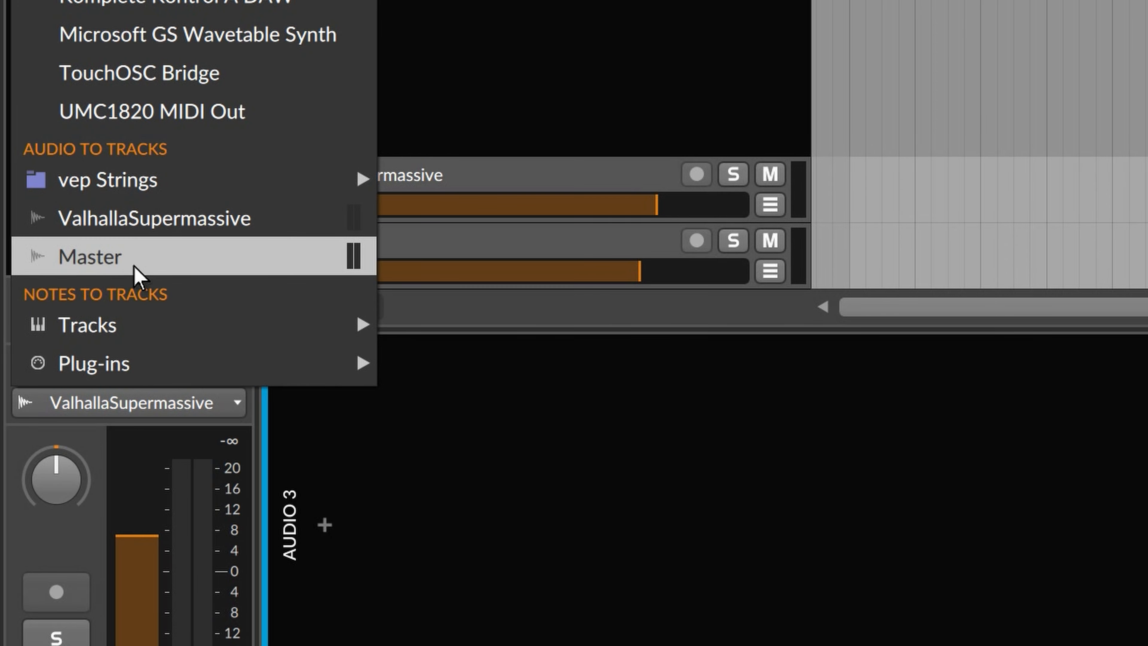
{"action": "left_click", "coordinate": [138, 267]}
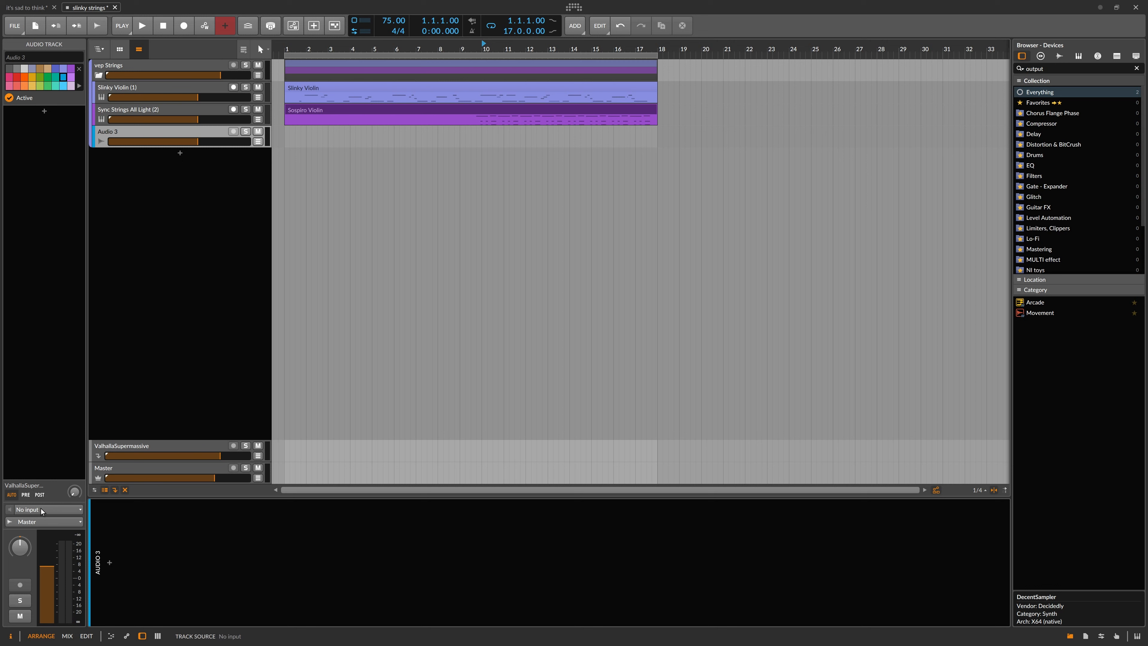
Examine the Slinky Violin (1) track's output routing options within the vep Strings group.
{"action": "left_click", "coordinate": [125, 87]}
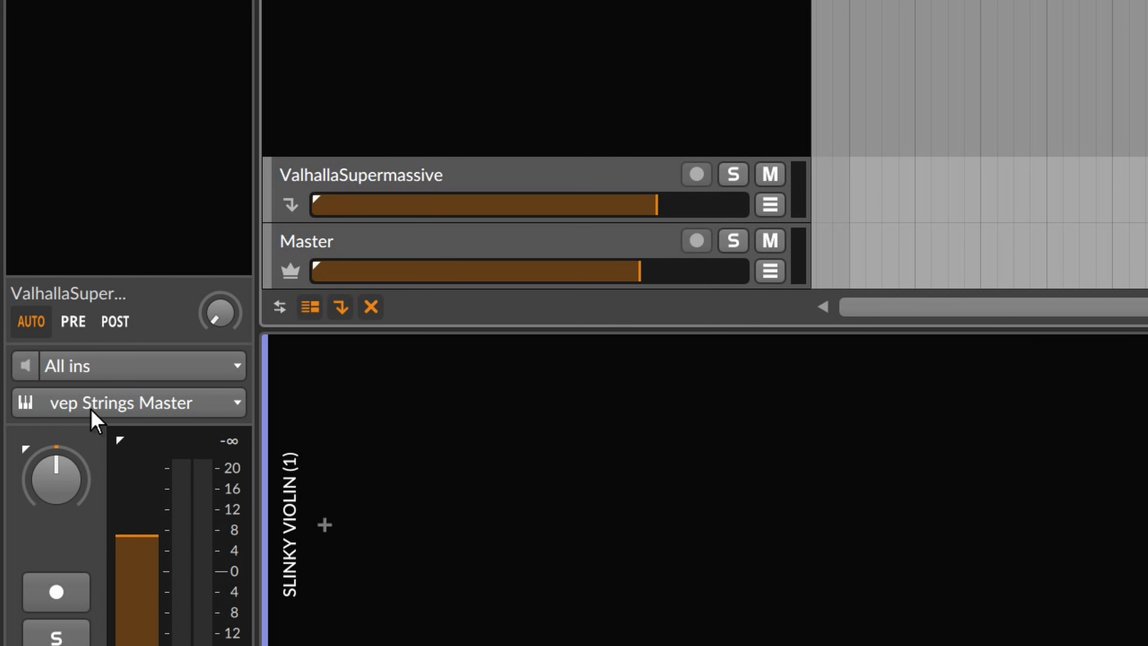
{"action": "left_click", "coordinate": [36, 521]}
{"action": "left_click", "coordinate": [103, 401]}
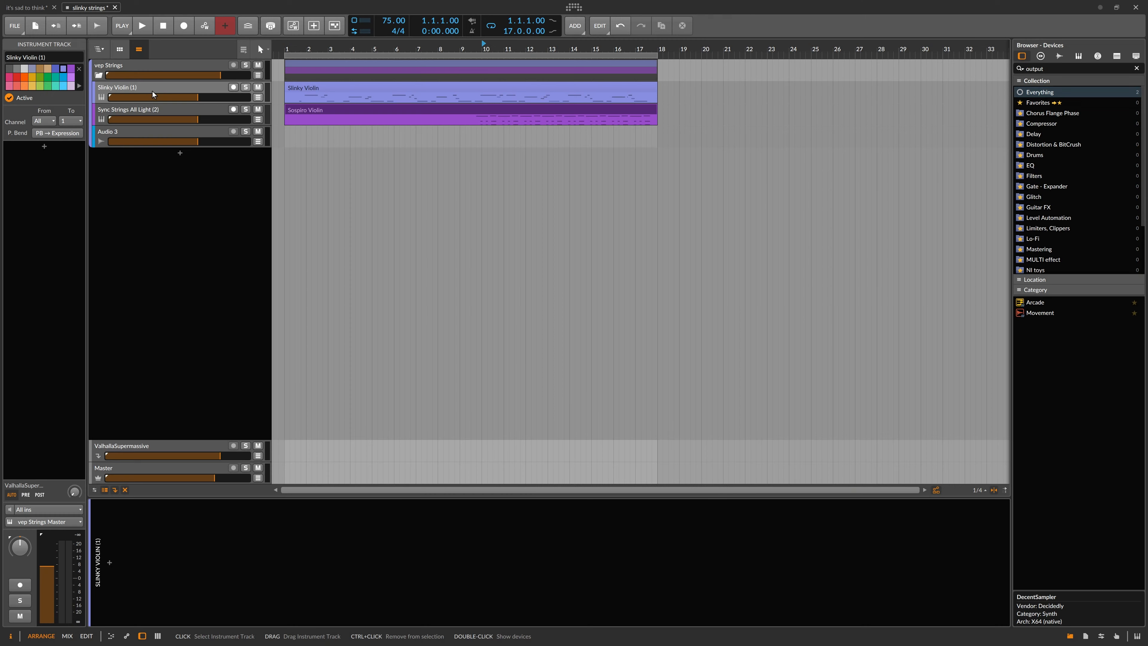
{"action": "left_click", "coordinate": [147, 87]}
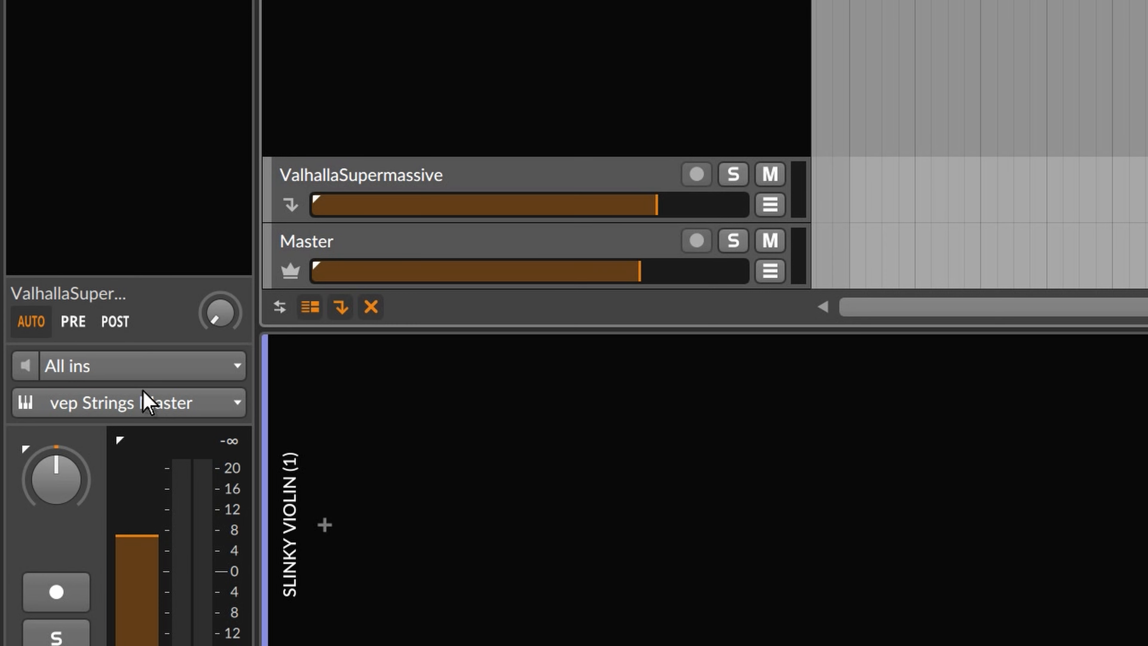
{"action": "left_click", "coordinate": [52, 522]}
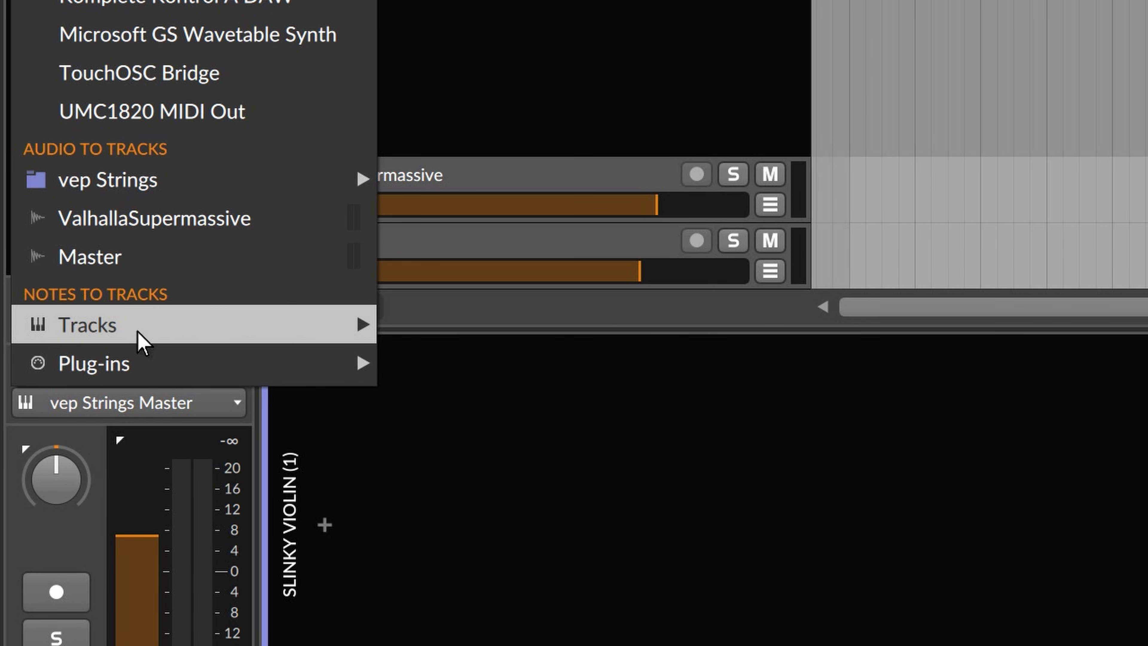
{"action": "mouse_move", "coordinate": [125, 179]}
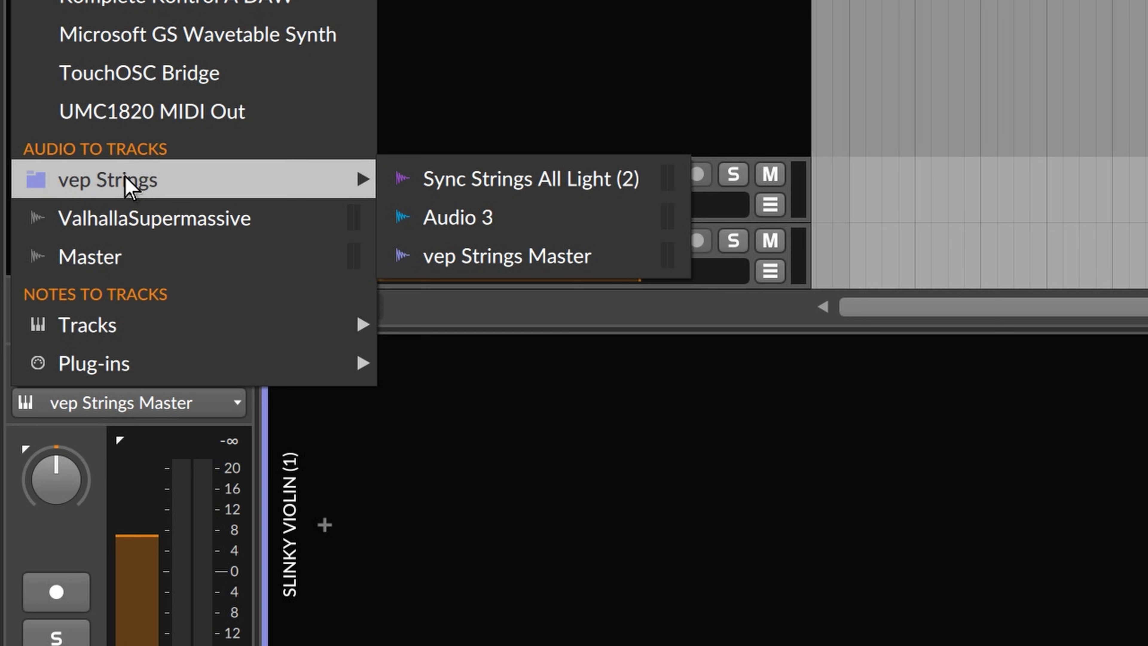
{"action": "left_click", "coordinate": [126, 180]}
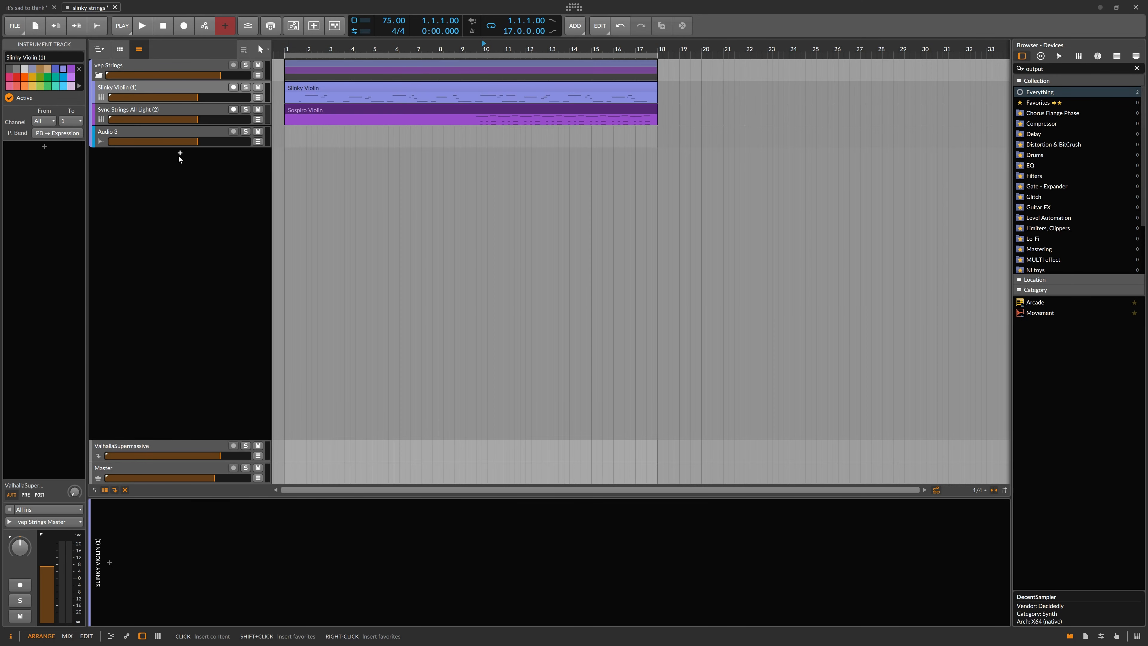
Add a new instrument track loaded with the Bitwig FM-4 synth.
{"action": "left_click", "coordinate": [179, 153]}
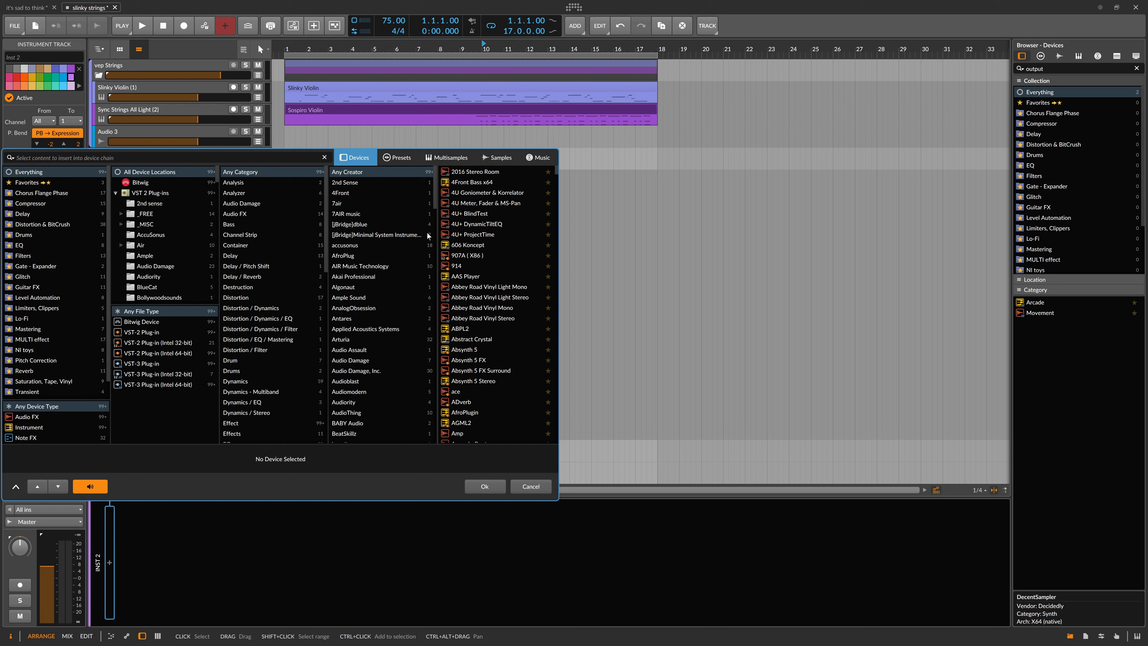
{"action": "left_click", "coordinate": [145, 184]}
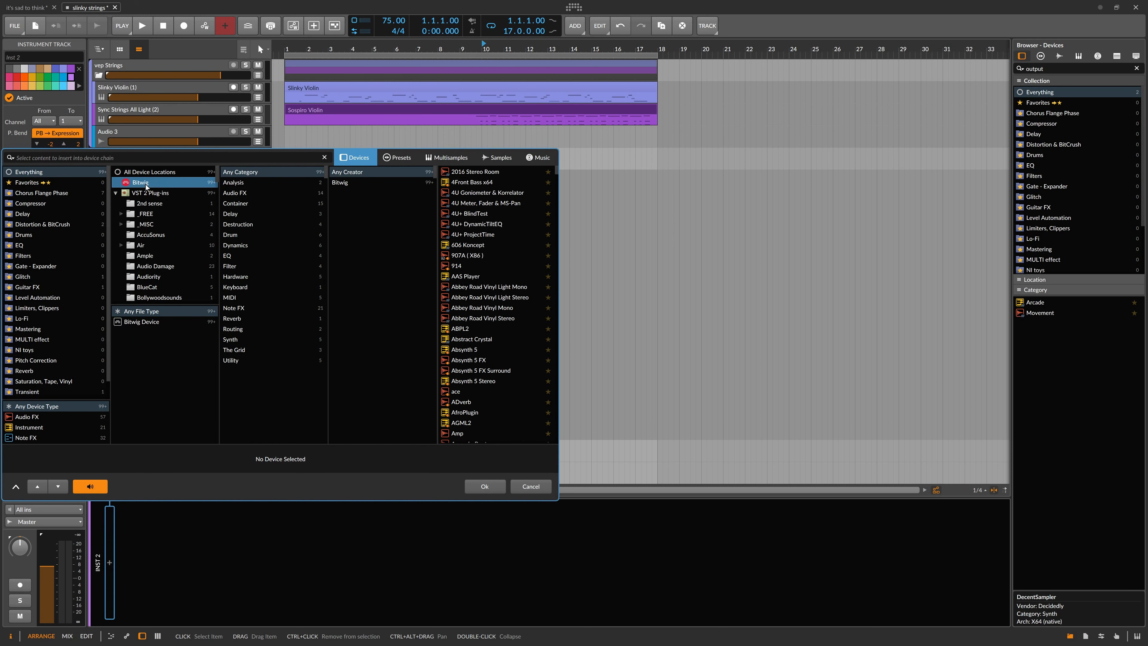
{"action": "scroll", "coordinate": [472, 295], "scroll_direction": "down", "scroll_amount": 10}
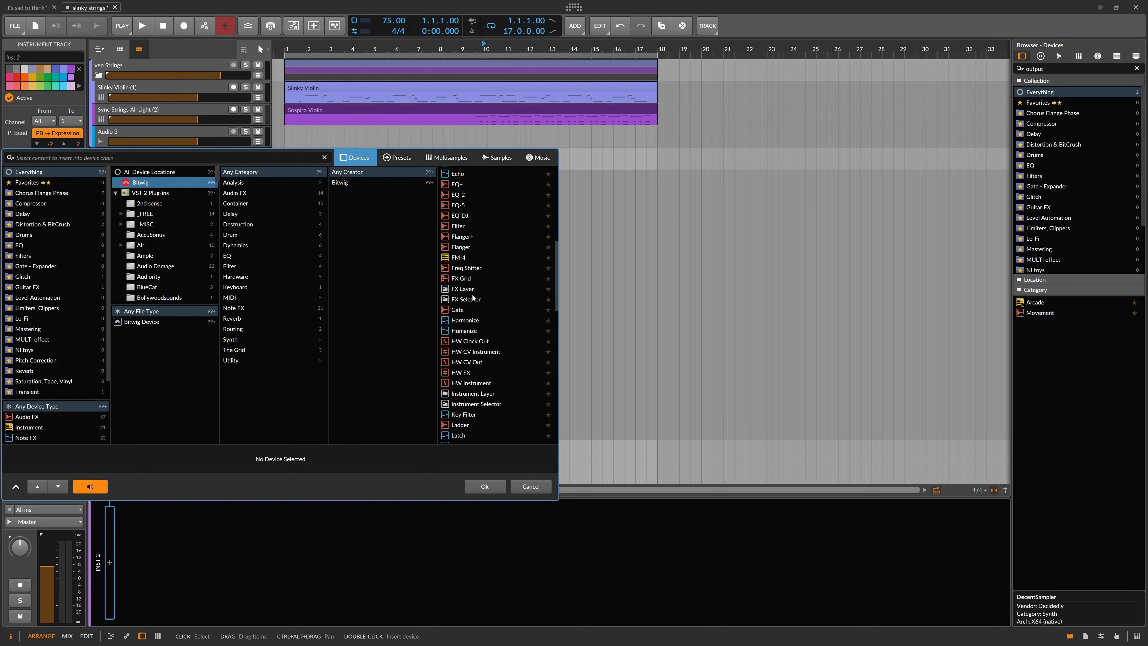
{"action": "double_click", "coordinate": [461, 258]}
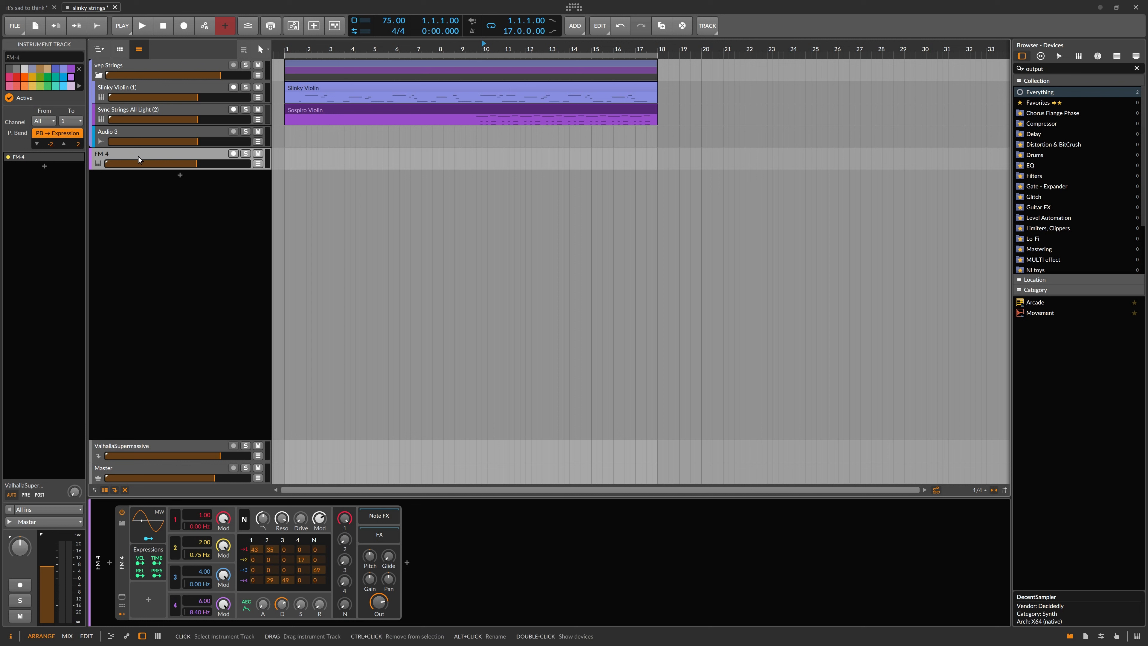
Move the FM-4 track to the top of the vep Strings group.
{"action": "left_click_drag", "start_coordinate": [151, 154], "coordinate": [147, 87]}
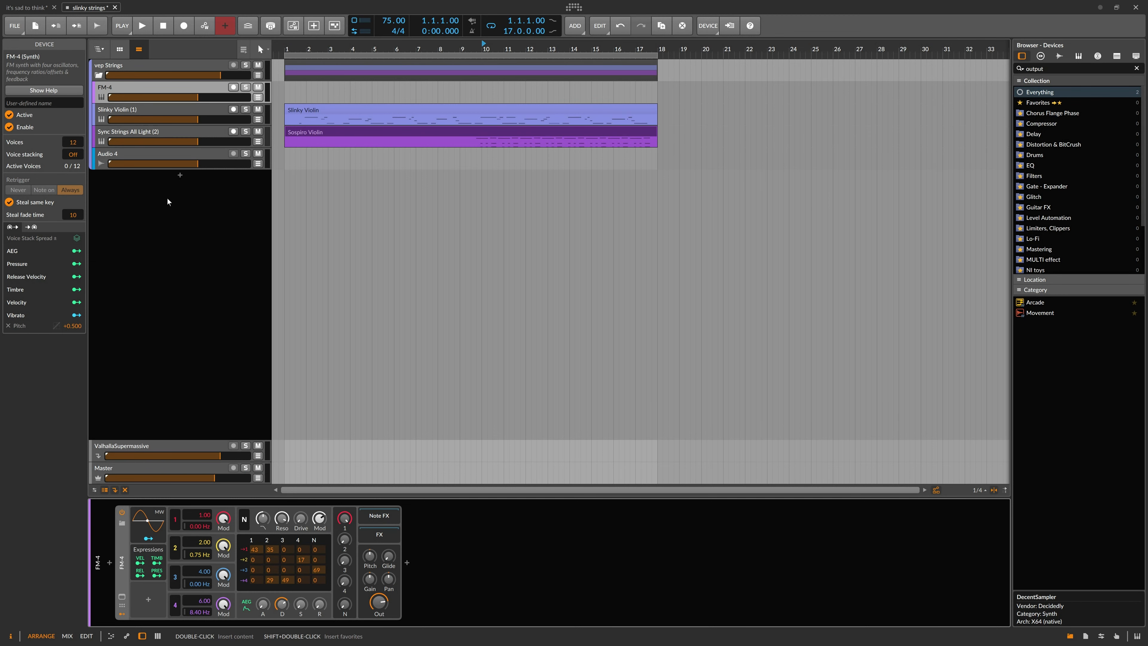
{"action": "left_click", "coordinate": [163, 155]}
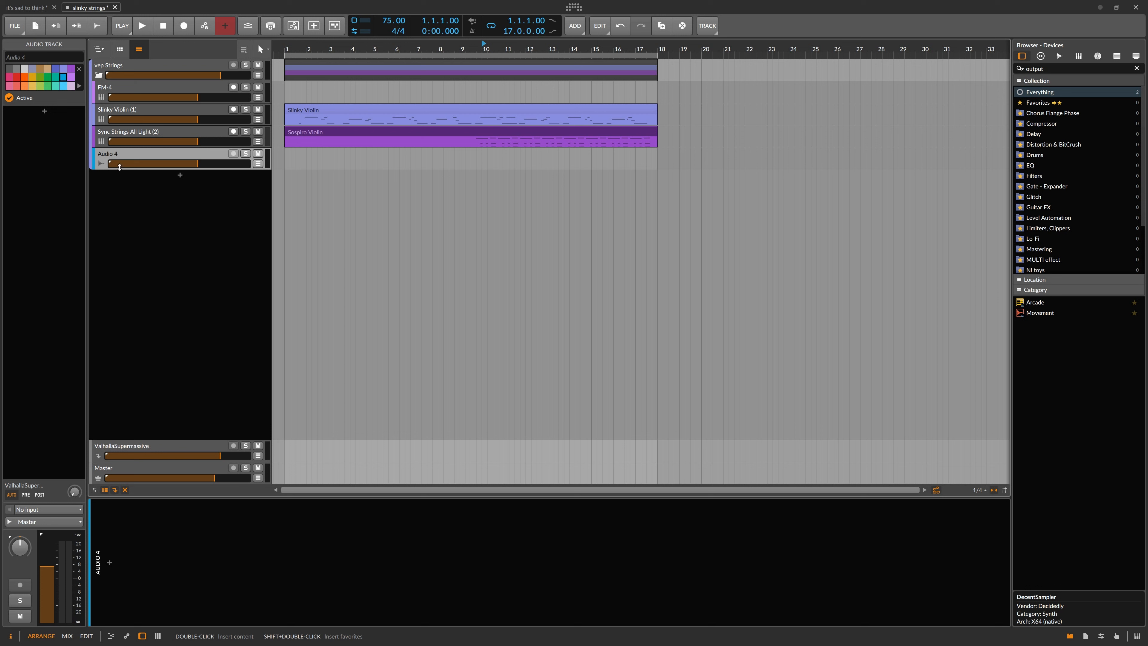
{"action": "left_click", "coordinate": [158, 88]}
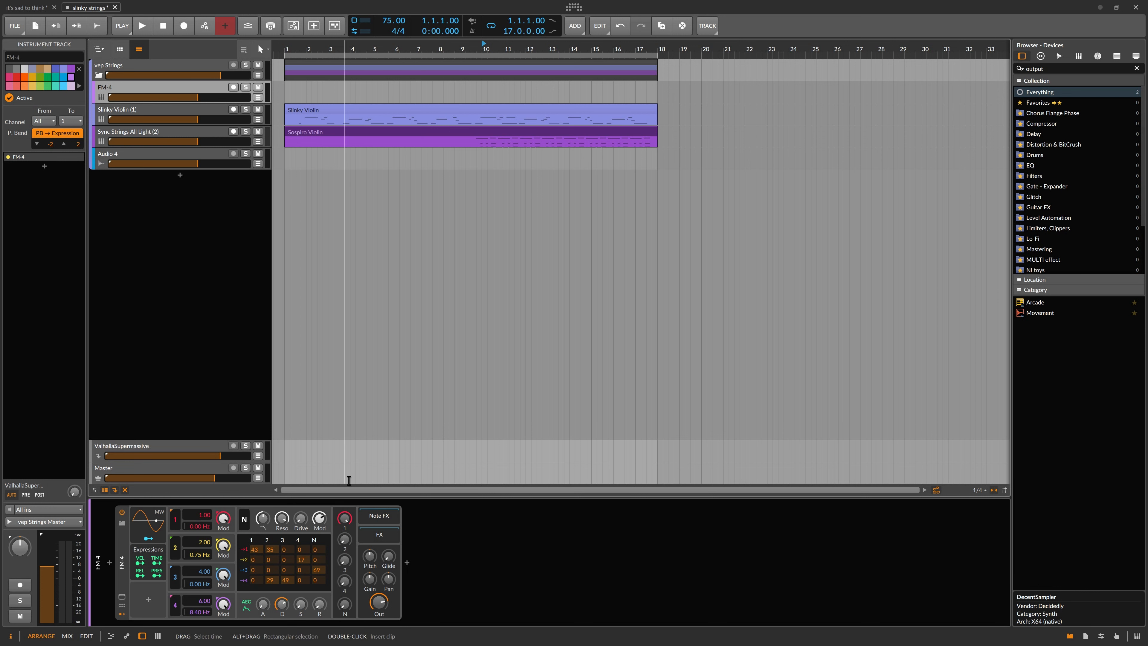
Switch to Vienna Ensemble Pro to view its mixer, then return to Bitwig Studio.
{"action": "key", "text": "alt+Tab"}
{"action": "key", "text": "alt+Tab"}
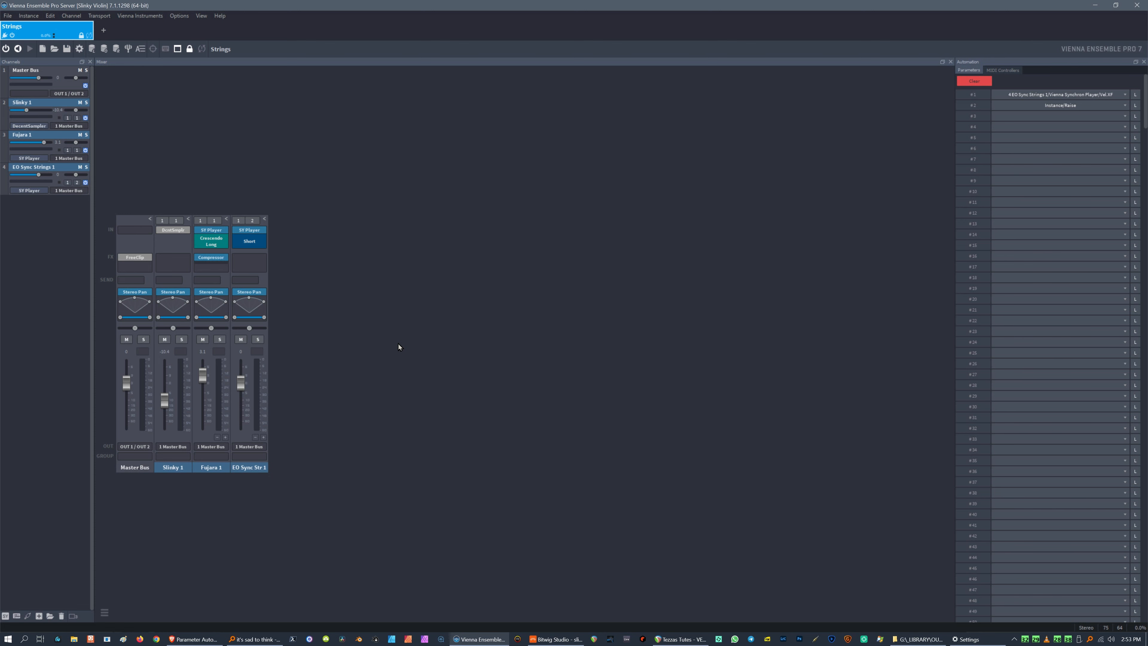
{"action": "key", "text": "alt+Tab"}
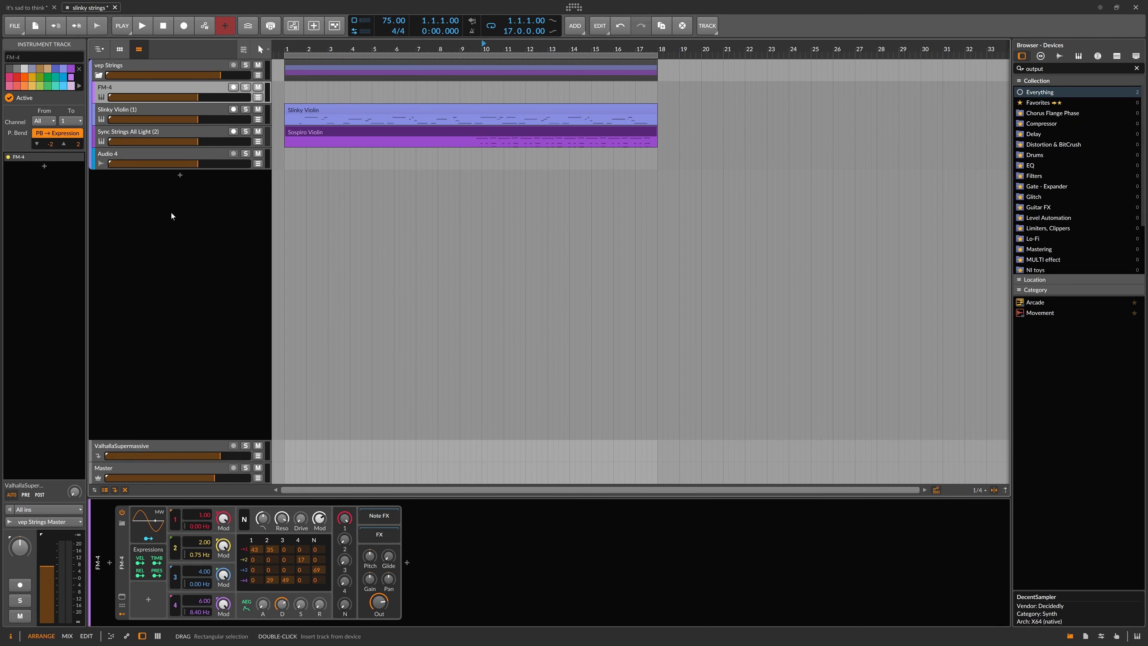
Delete the Audio 4 track.
{"action": "left_click", "coordinate": [138, 156]}
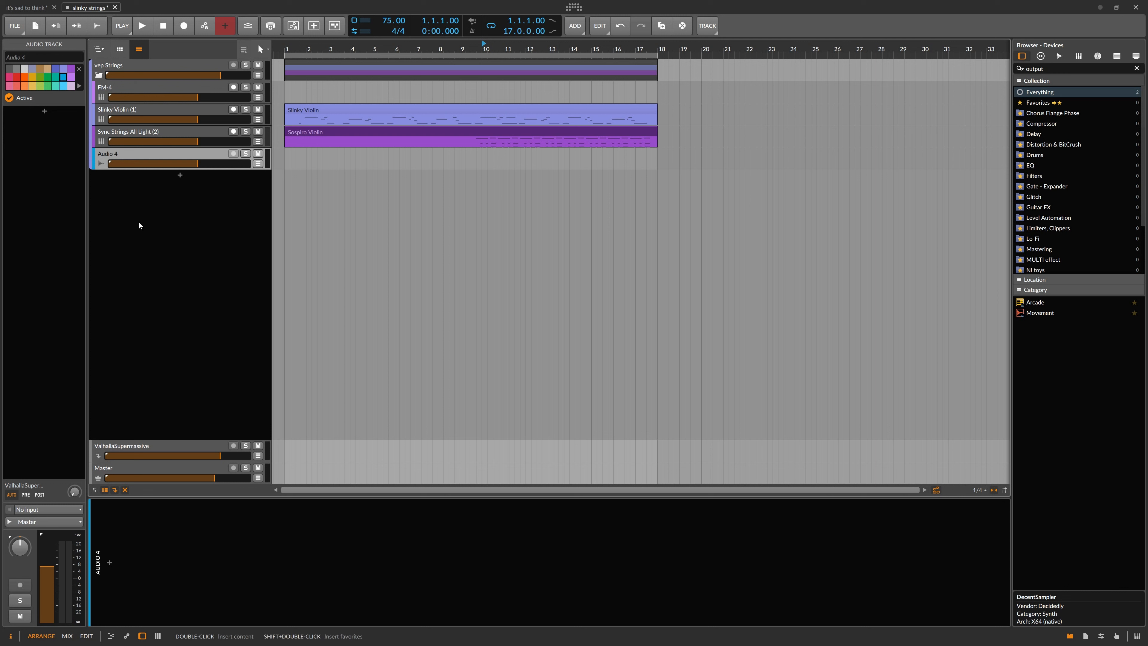
{"action": "key", "text": "Delete"}
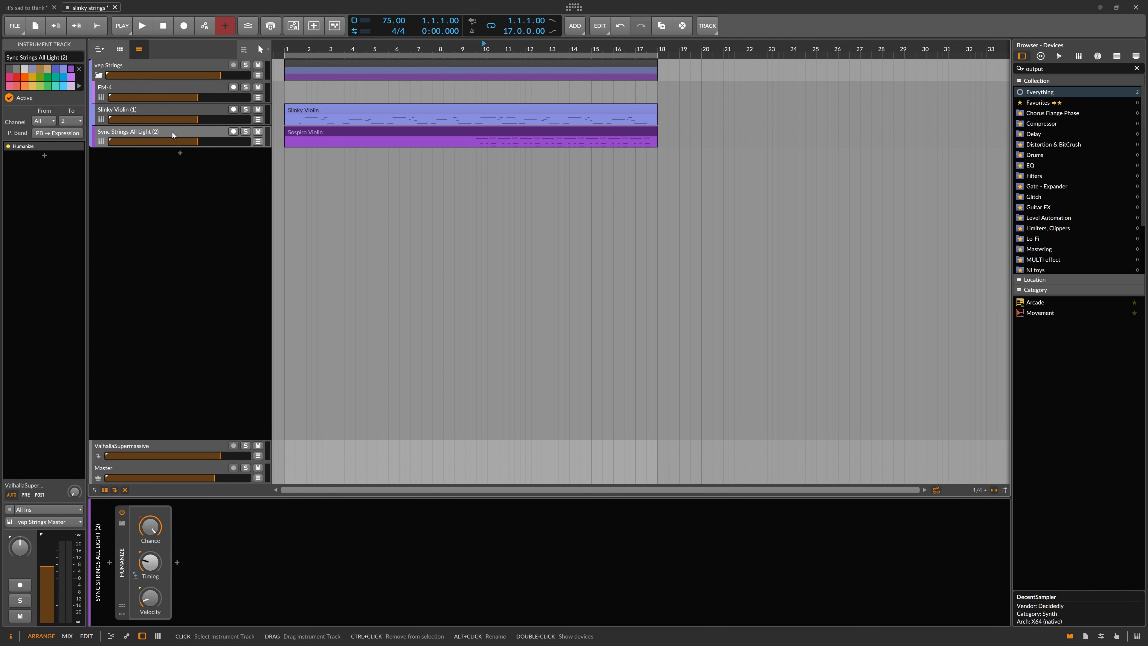
Switch to Vienna Ensemble Pro again and come back to Bitwig Studio.
{"action": "key", "text": "alt+Tab"}
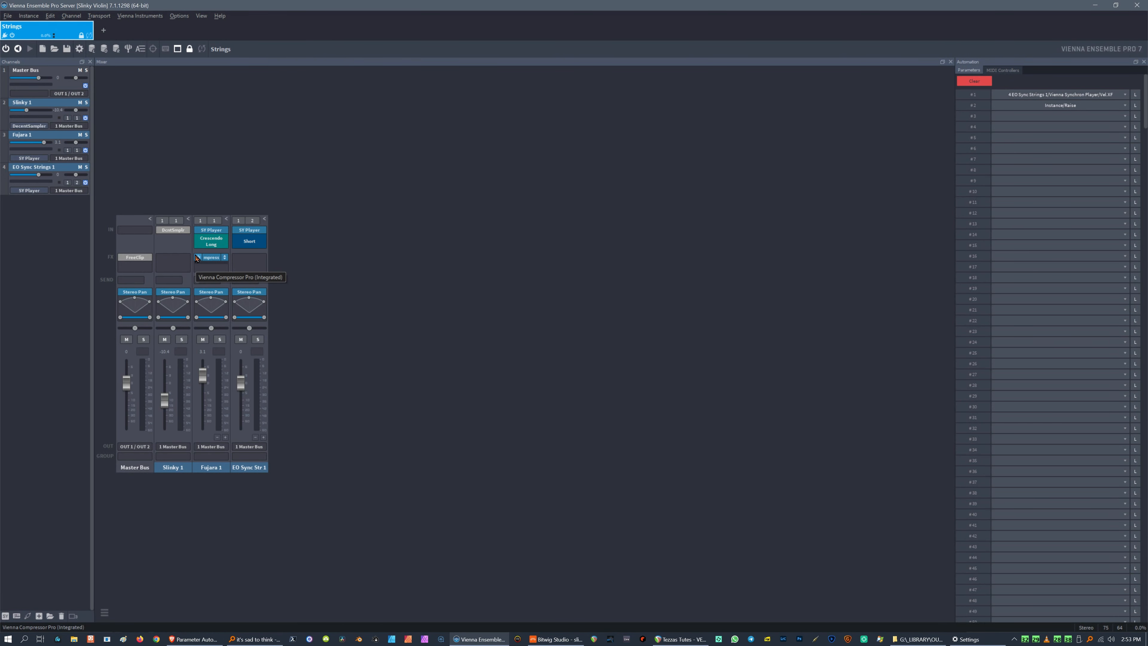
{"action": "key", "text": "alt+Tab"}
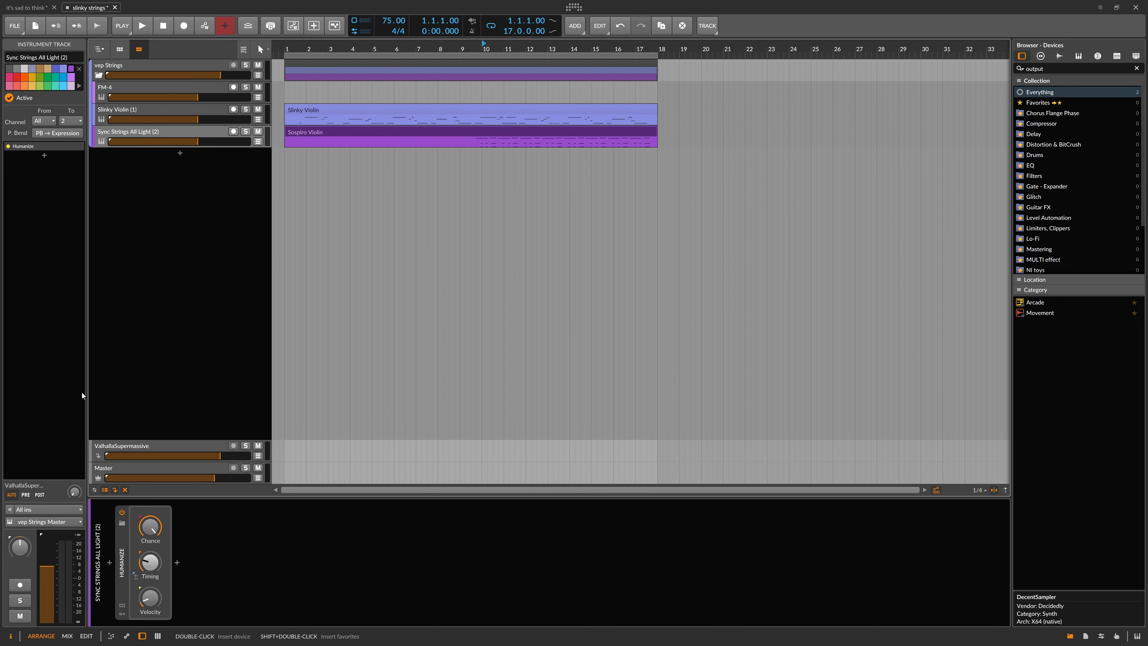
Route the Sync Strings All Light (2) track's notes to the vep Strings Master track inside the vep Strings group.
{"action": "left_click", "coordinate": [34, 522]}
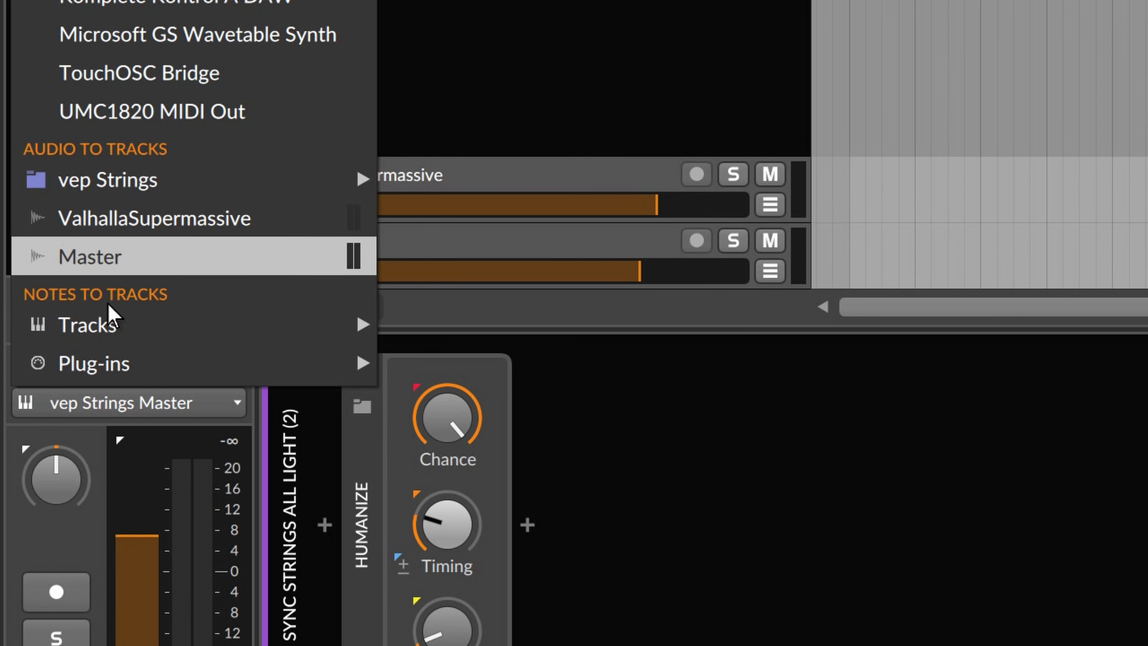
{"action": "mouse_move", "coordinate": [100, 369]}
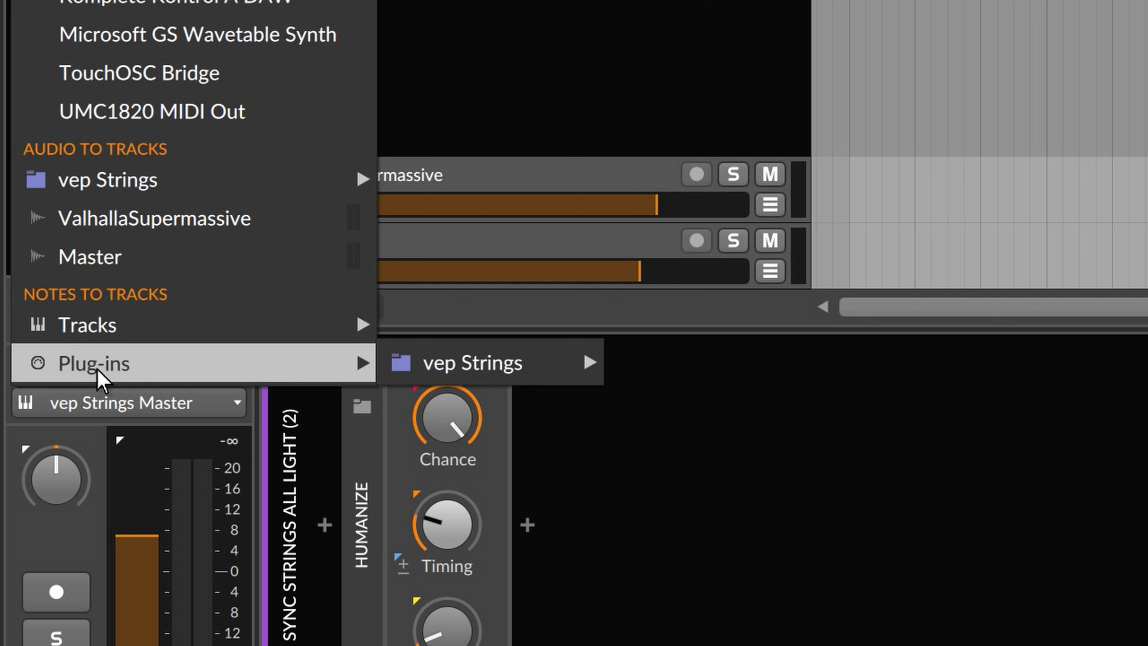
{"action": "mouse_move", "coordinate": [107, 327]}
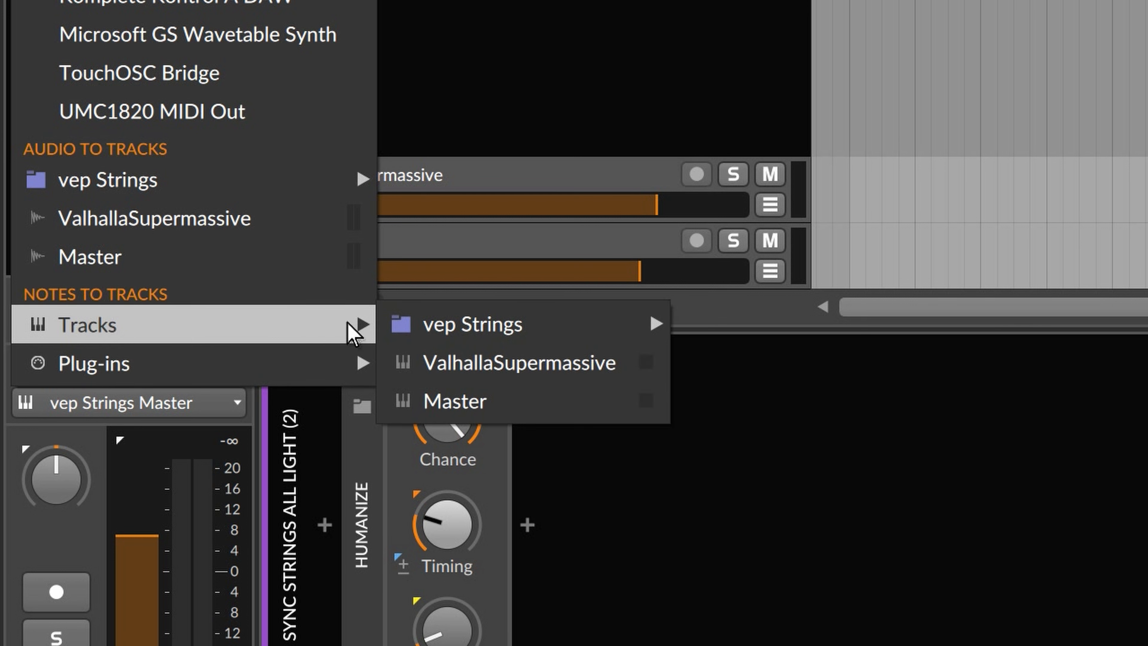
{"action": "mouse_move", "coordinate": [461, 323]}
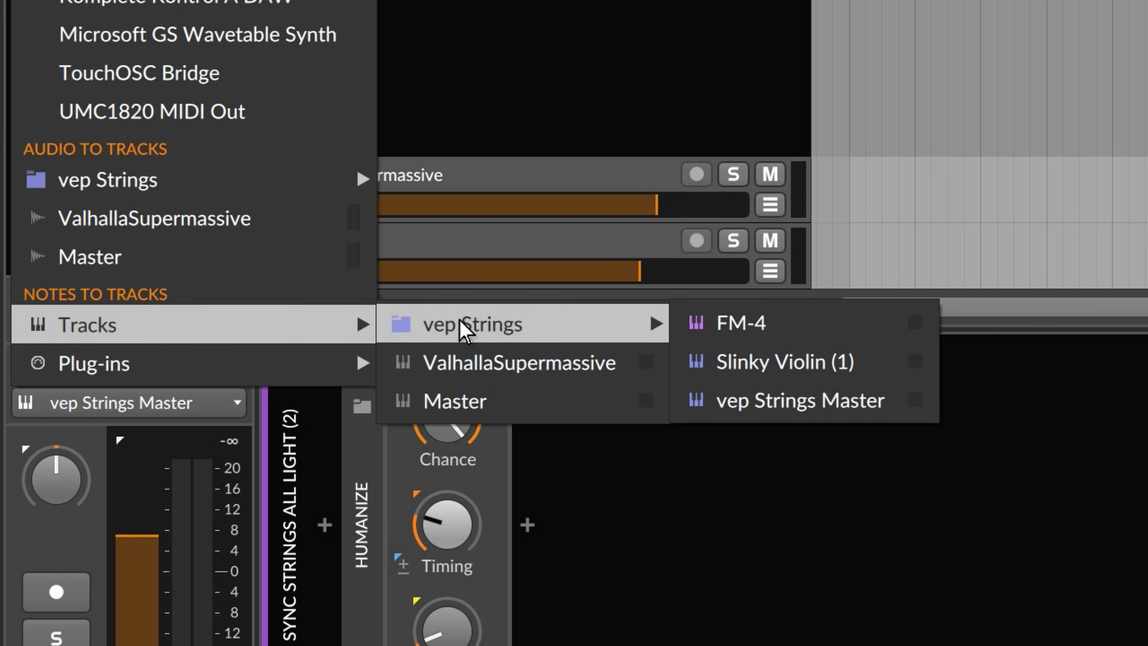
{"action": "left_click", "coordinate": [769, 405]}
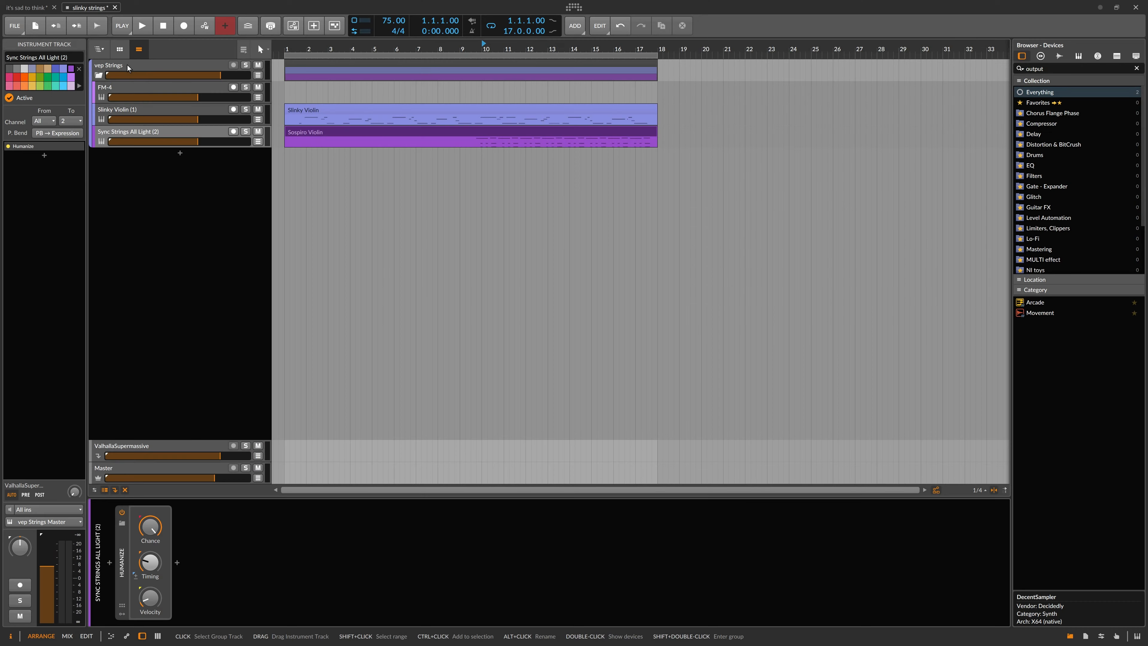
Open the Vienna Ensemble Pro Surround plugin window on the vep Strings group track and move it into view.
{"action": "left_click", "coordinate": [127, 65]}
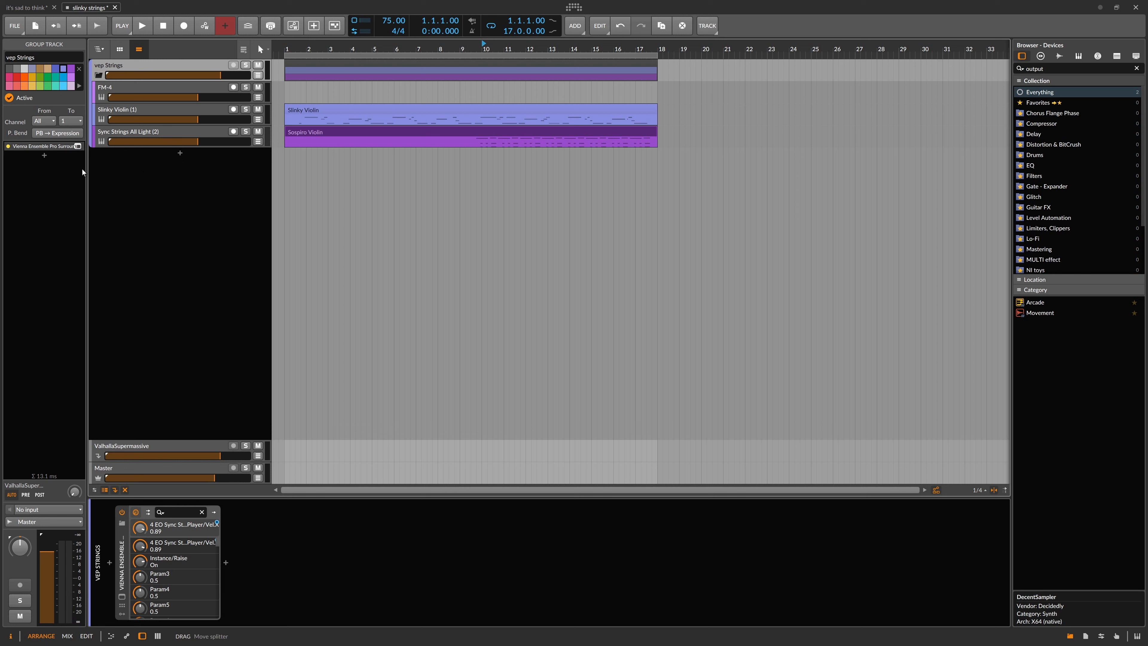
{"action": "left_click", "coordinate": [52, 147]}
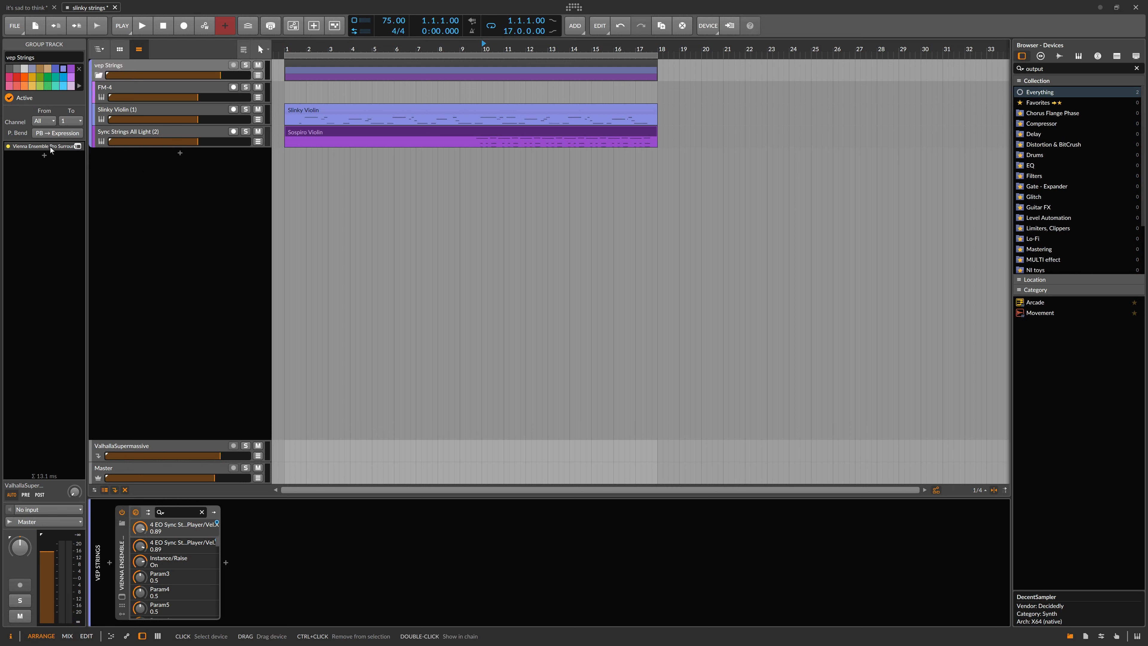
{"action": "left_click", "coordinate": [122, 66]}
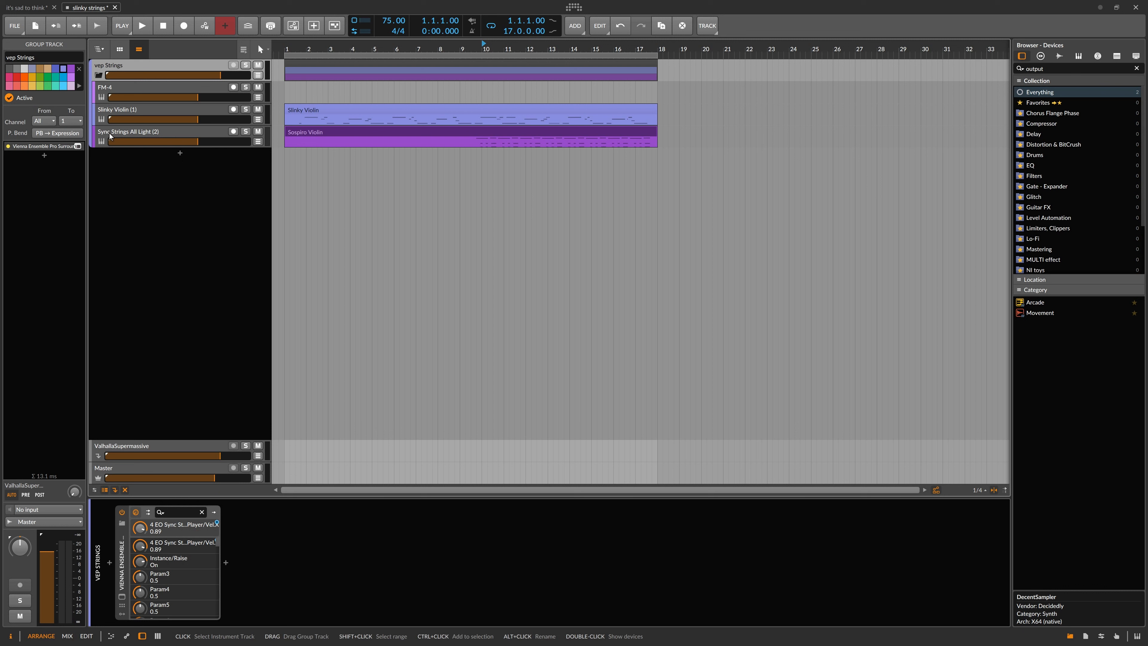
{"action": "left_click", "coordinate": [119, 133]}
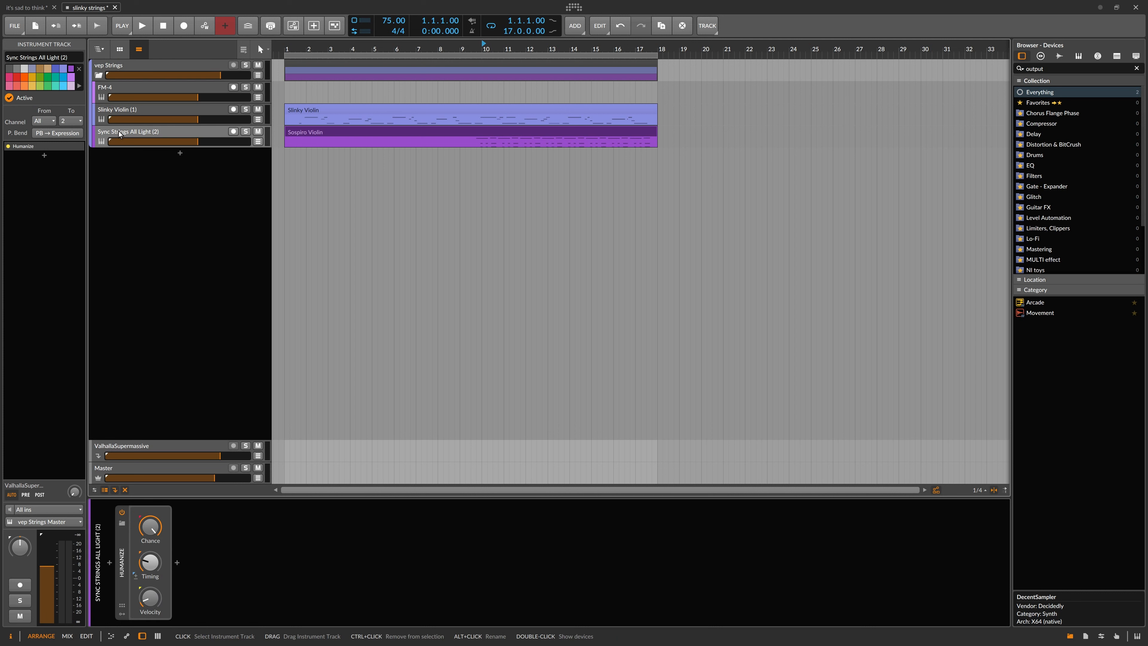
{"action": "left_click", "coordinate": [119, 67]}
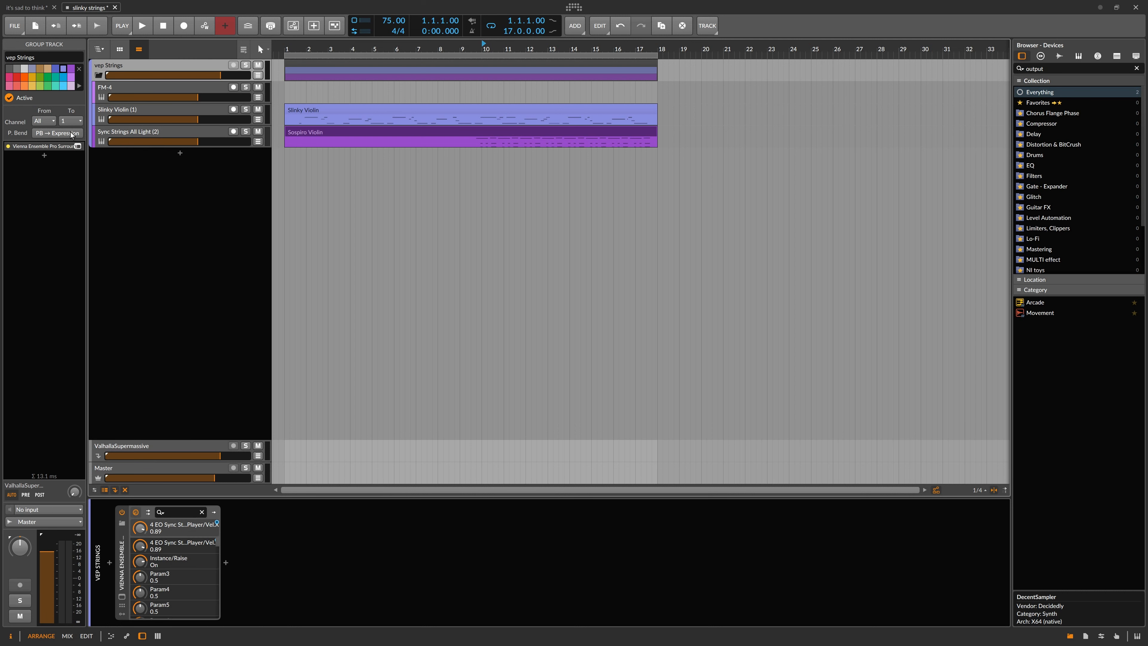
{"action": "left_click", "coordinate": [53, 148]}
{"action": "left_click", "coordinate": [77, 146]}
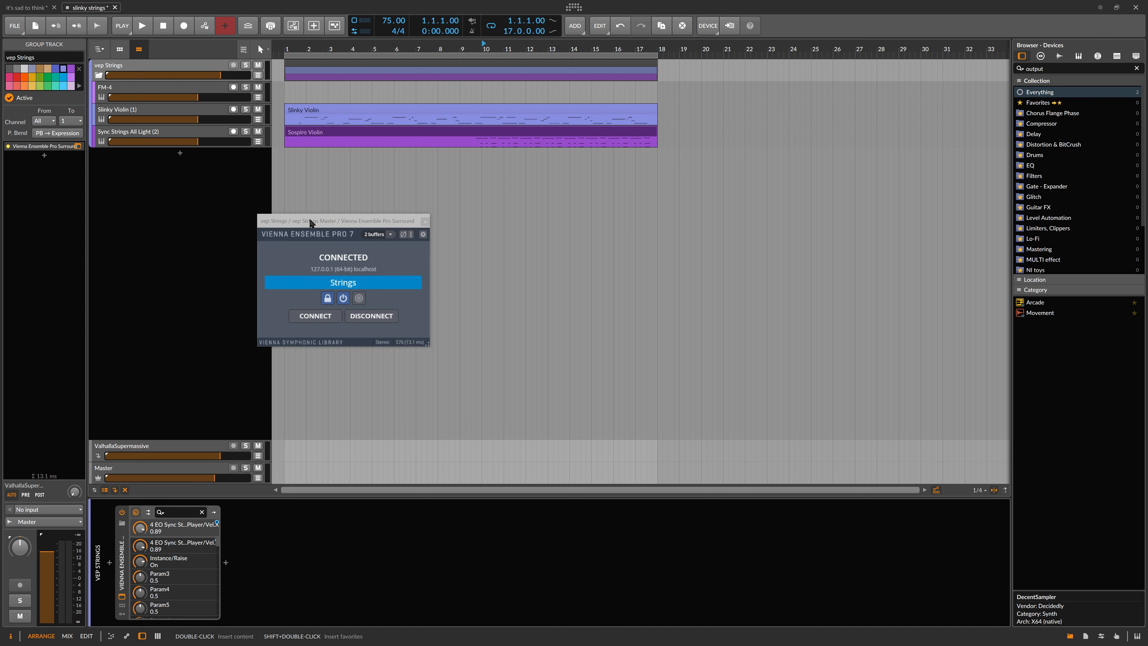
{"action": "left_click_drag", "start_coordinate": [310, 222], "coordinate": [289, 211]}
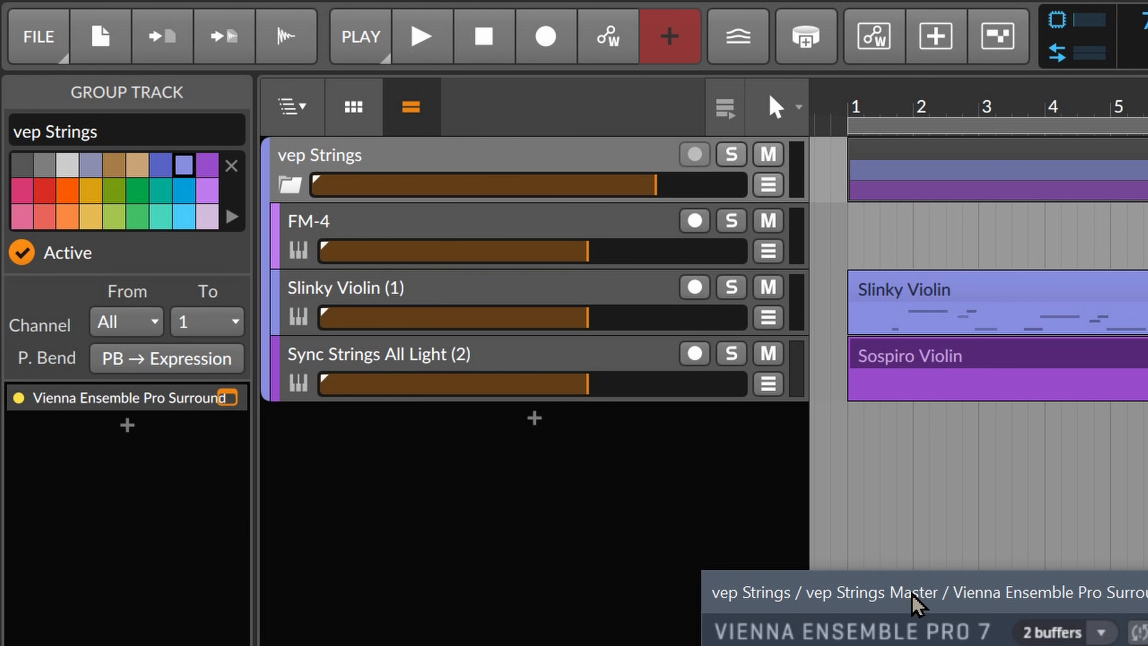
{"action": "left_click_drag", "start_coordinate": [913, 601], "coordinate": [597, 568]}
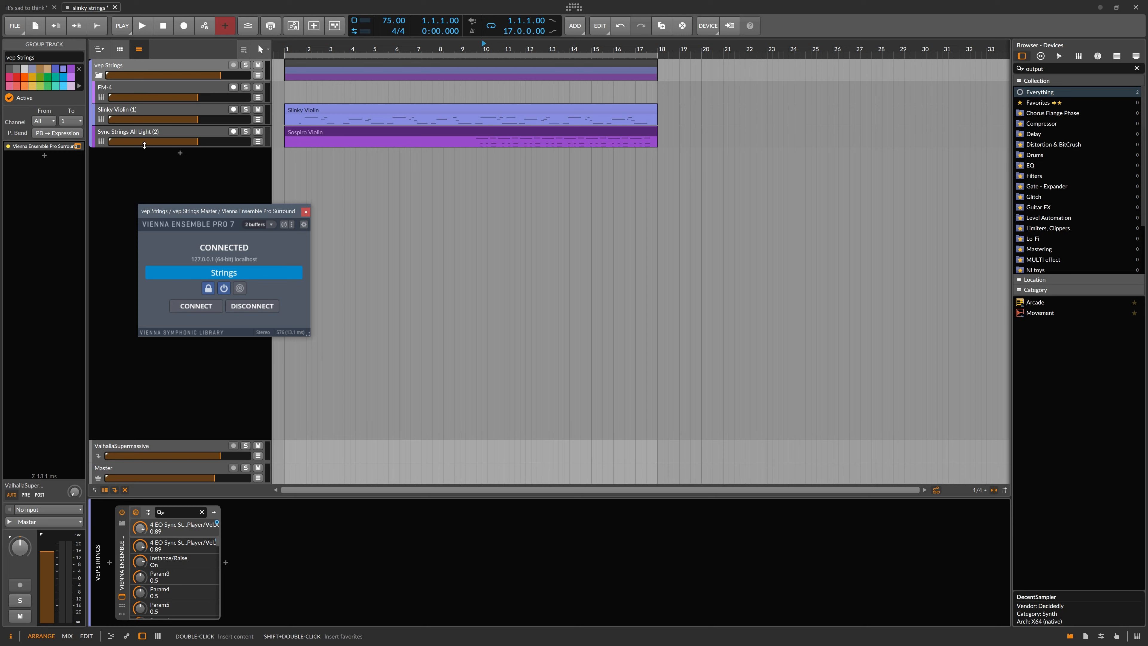
Switch to Vienna Ensemble Pro, inspect the Fujara 1 Synchron Player, close it, and return to Bitwig Studio.
{"action": "left_click", "coordinate": [472, 371]}
{"action": "key", "text": "alt+Tab"}
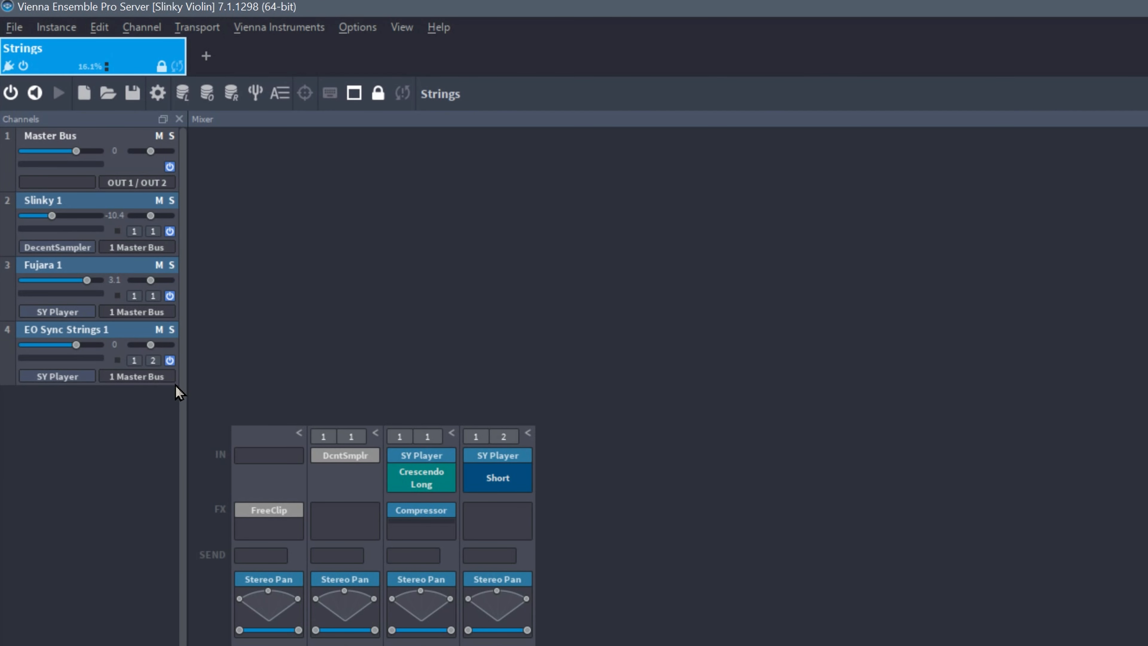
{"action": "left_click", "coordinate": [336, 492]}
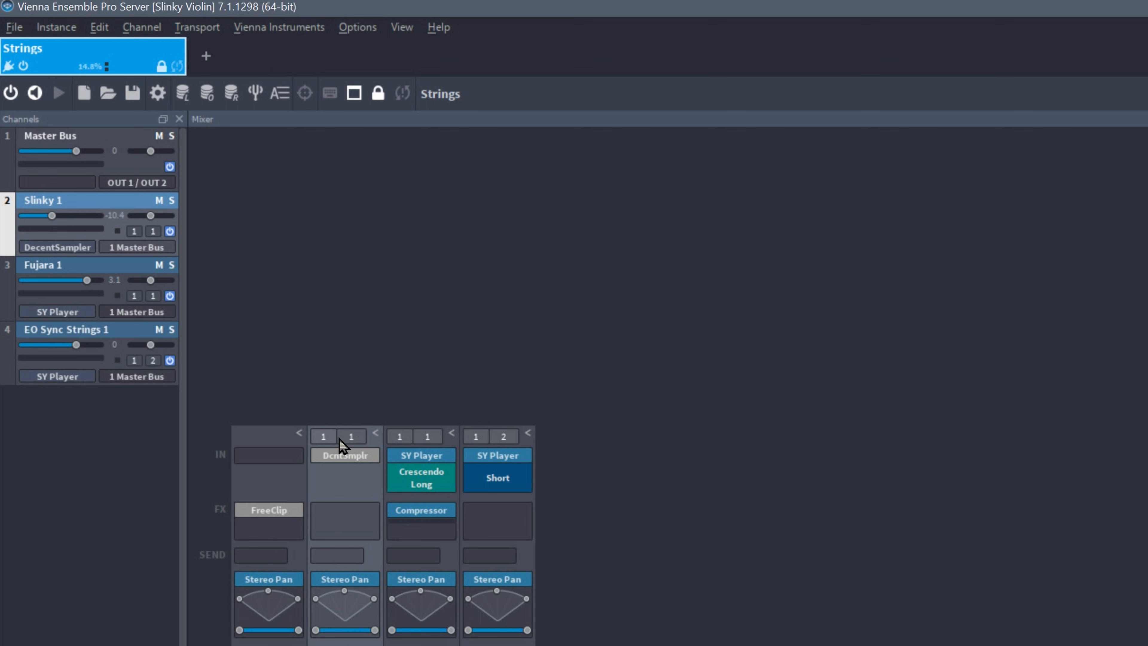
{"action": "left_click", "coordinate": [420, 483]}
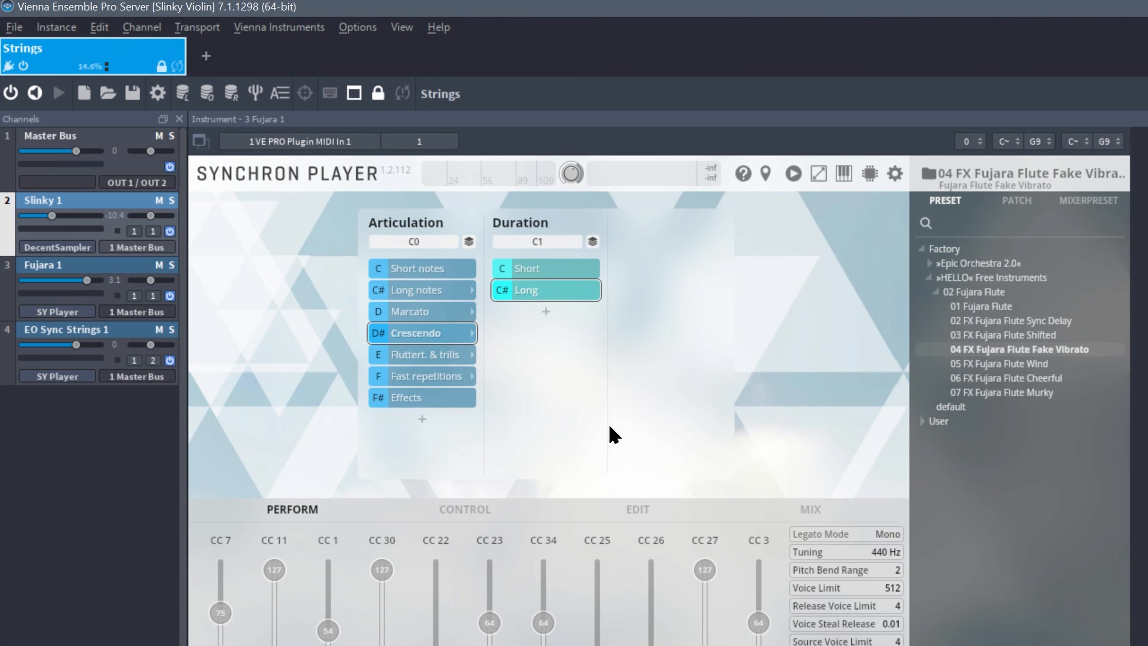
{"action": "key", "text": "Escape"}
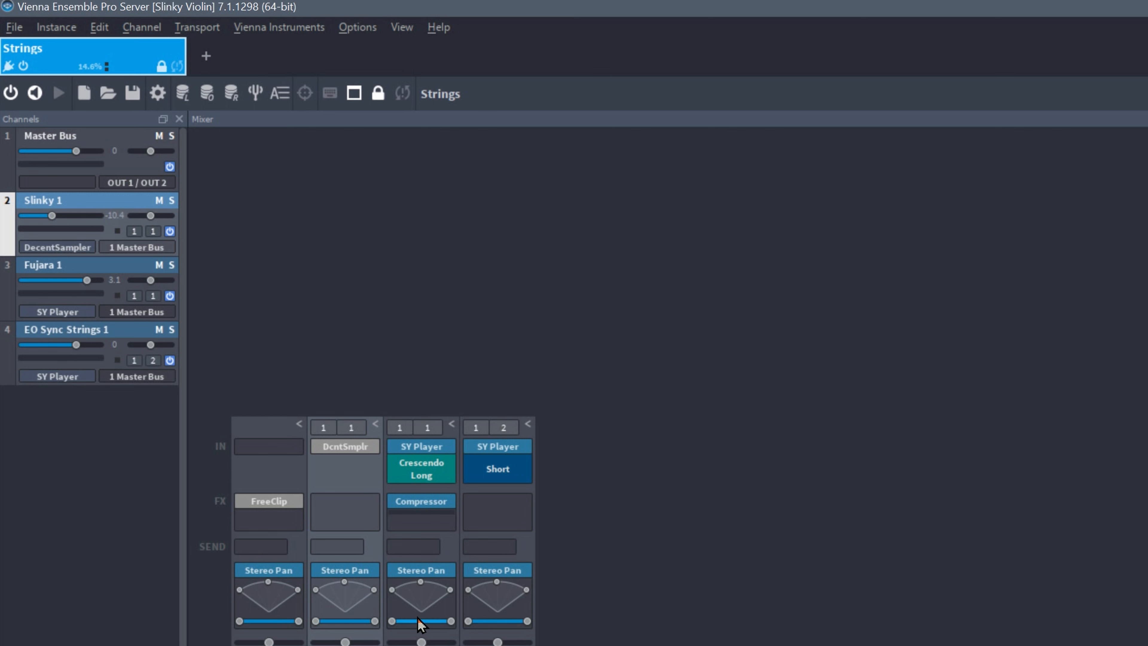
{"action": "key", "text": "alt+Tab"}
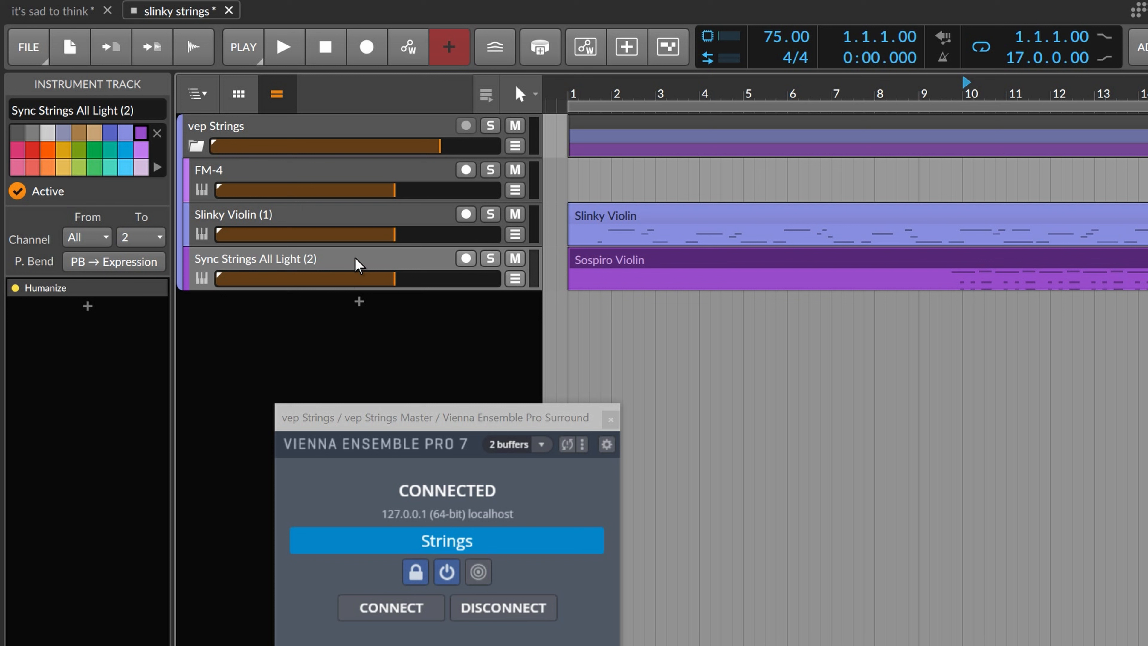
Move the Vienna Ensemble Pro plugin window lower over the arrangement while selecting the group's tracks and clips.
{"action": "left_click", "coordinate": [356, 218]}
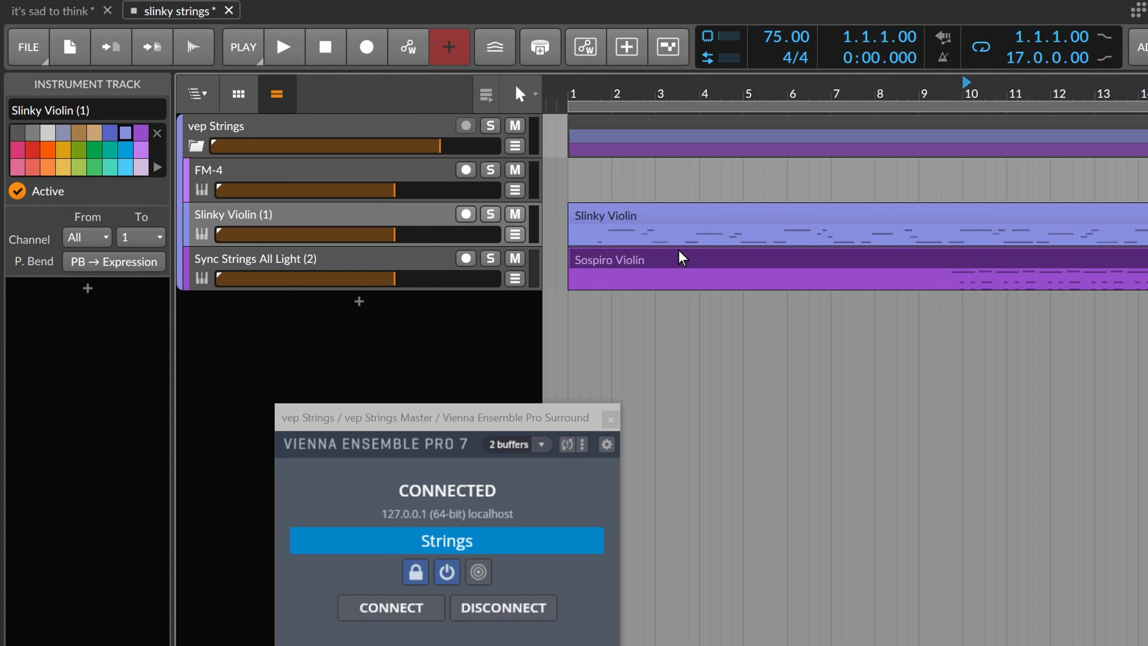
{"action": "left_click", "coordinate": [700, 267]}
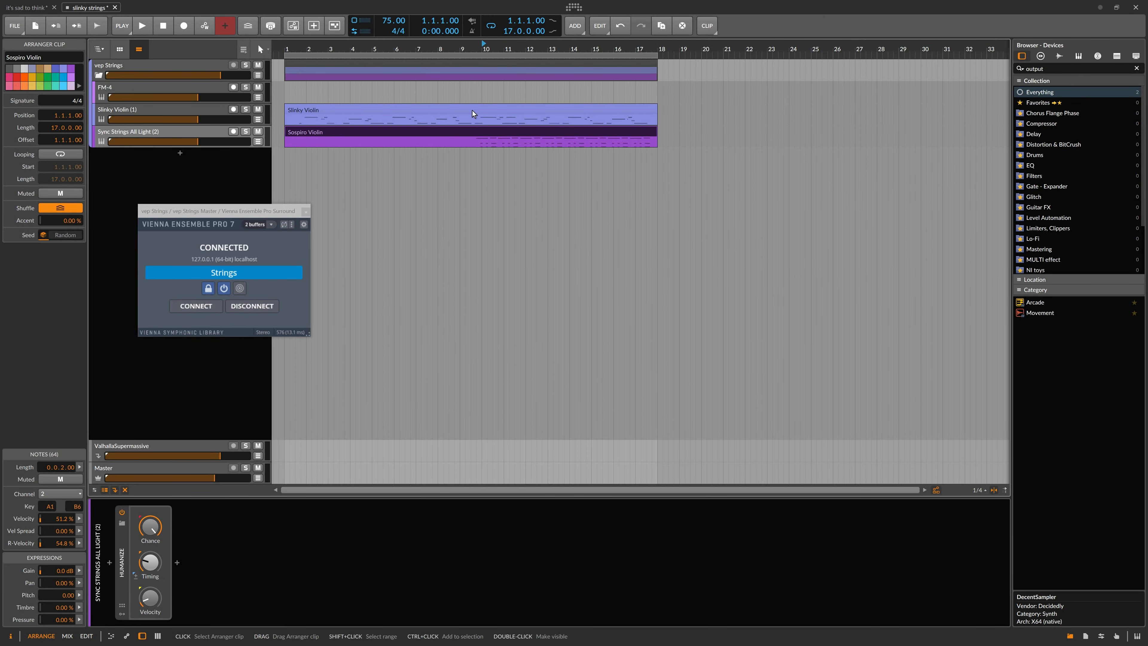
{"action": "left_click", "coordinate": [491, 108]}
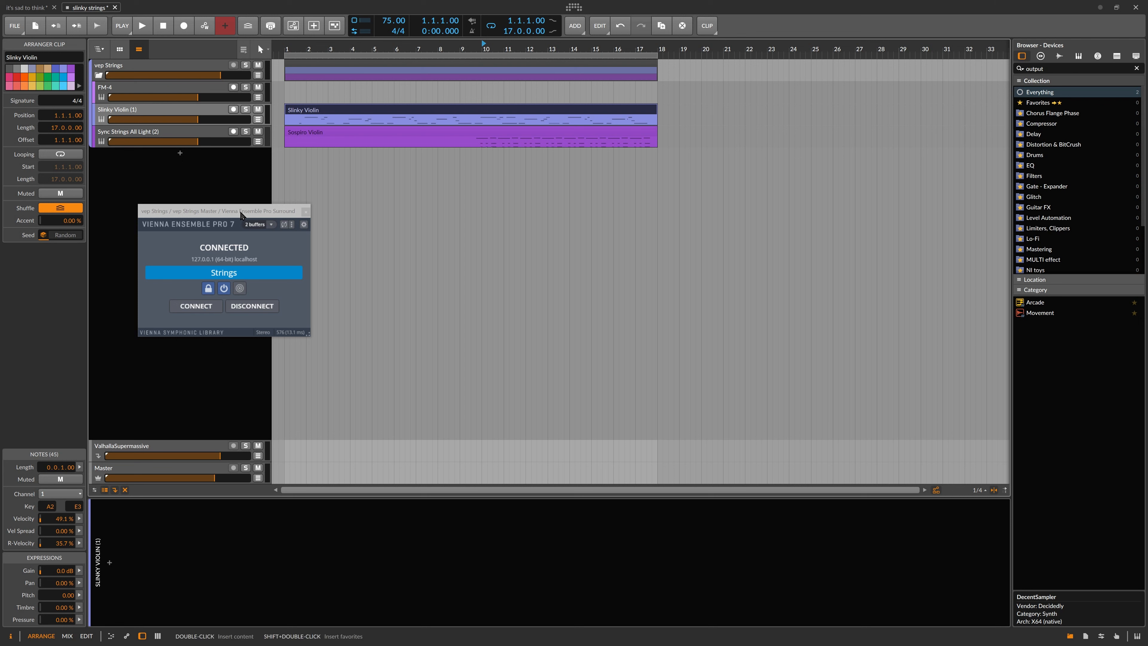
{"action": "left_click_drag", "start_coordinate": [241, 214], "coordinate": [451, 307]}
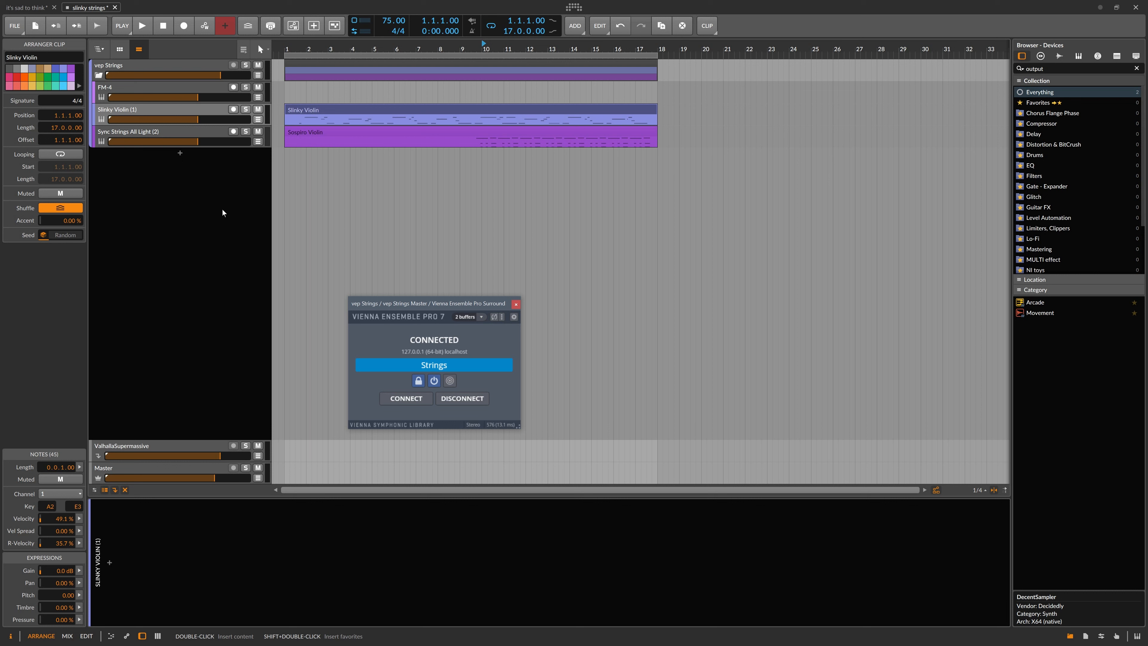
{"action": "left_click", "coordinate": [179, 135]}
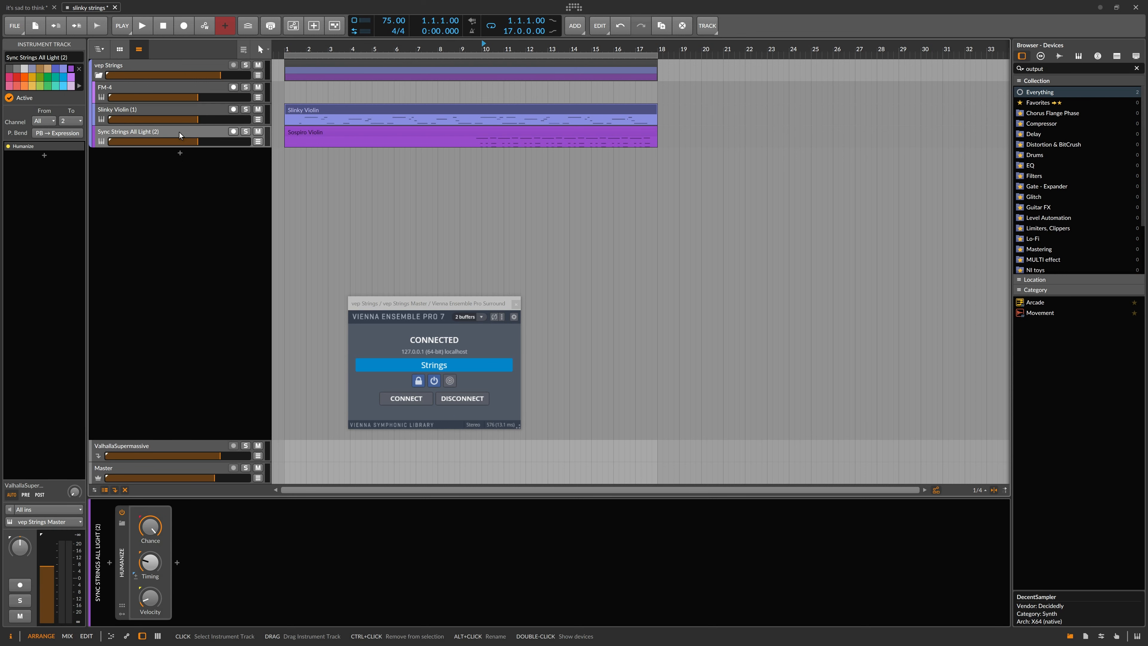
{"action": "left_click", "coordinate": [166, 111]}
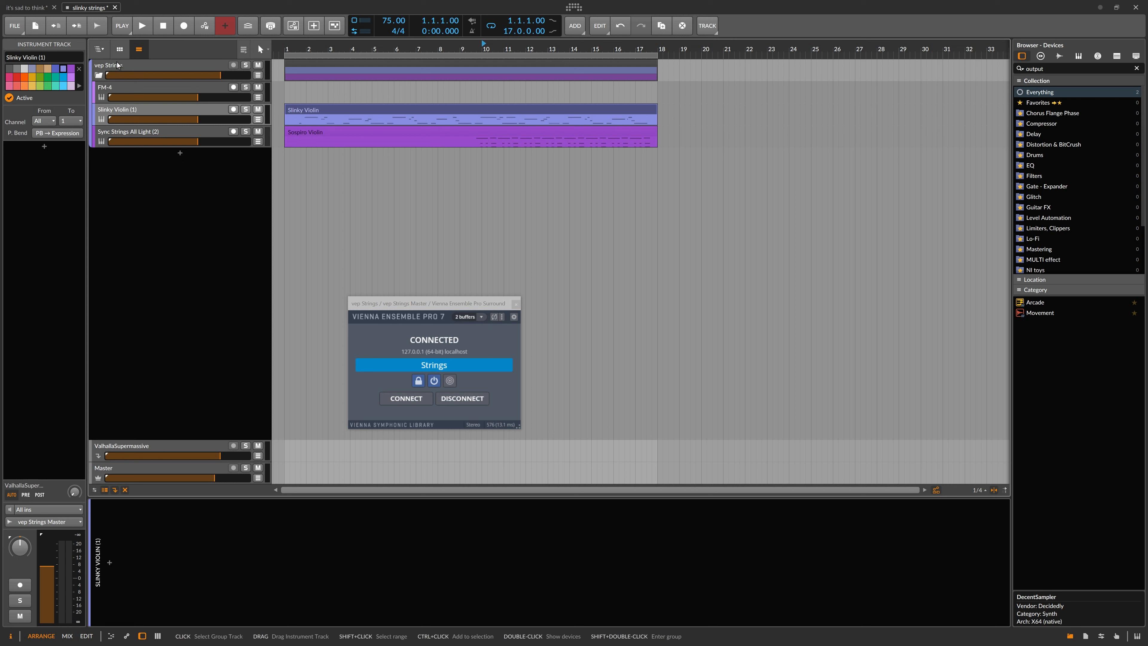
{"action": "left_click", "coordinate": [107, 66]}
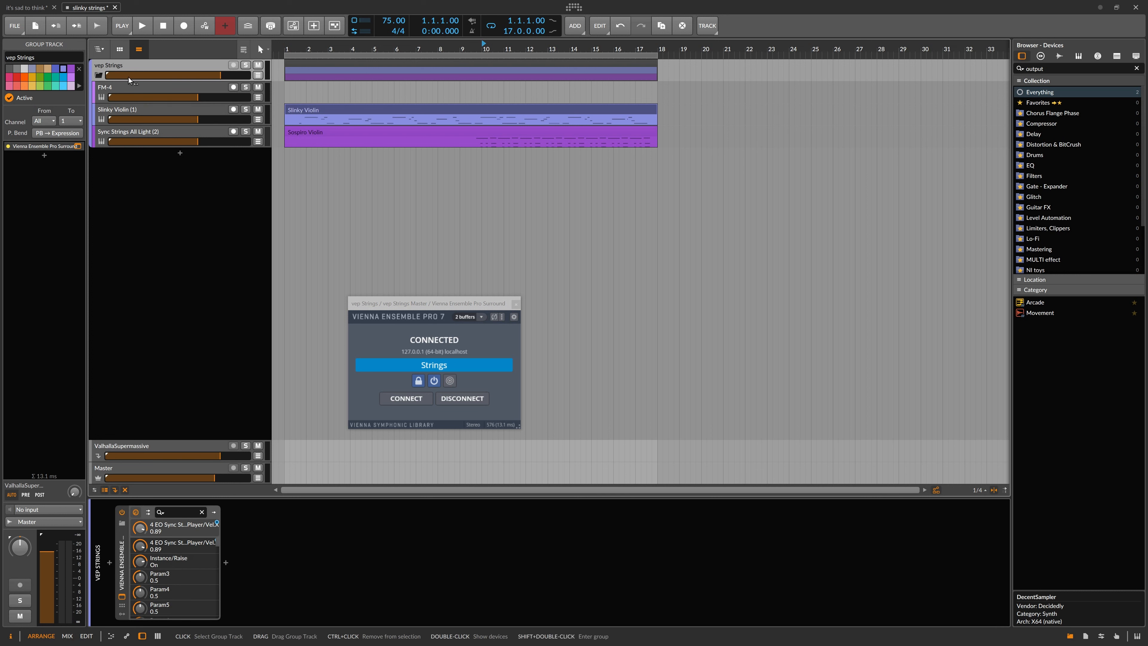
Switch to Vienna Ensemble Pro and add a new instance named Brass.
{"action": "key", "text": "alt+Tab"}
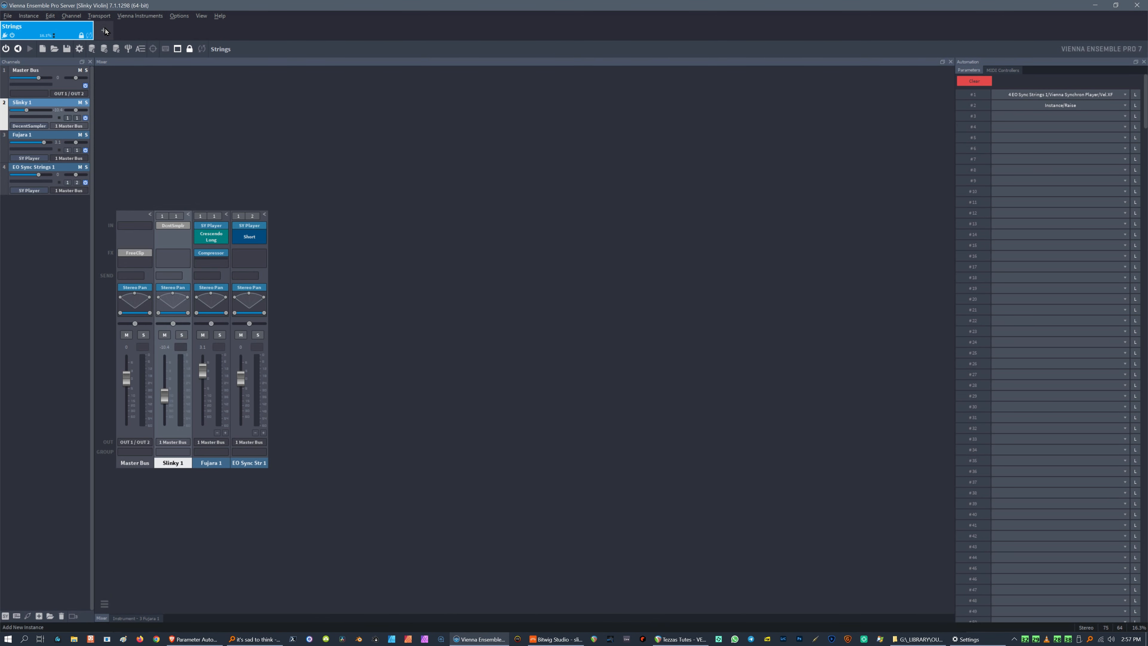
{"action": "double_click", "coordinate": [119, 28]}
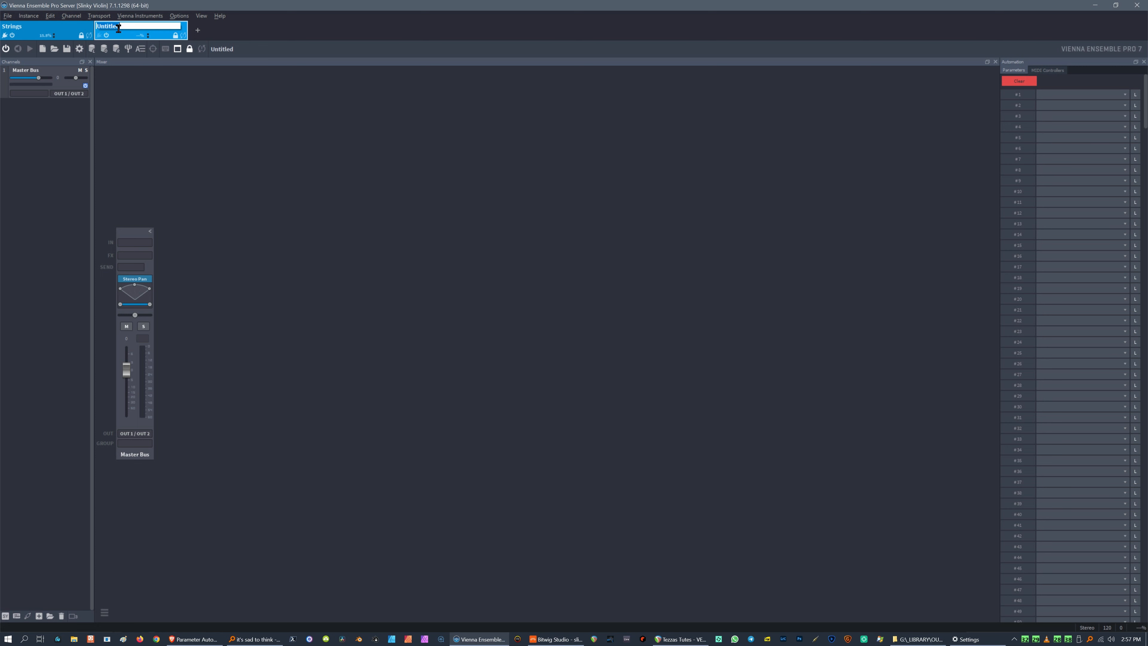
{"action": "type", "text": "Brass"}
{"action": "key", "text": "Return"}
Set the Brass instance's colour to teal and reselect the Strings instance.
{"action": "right_click", "coordinate": [138, 27]}
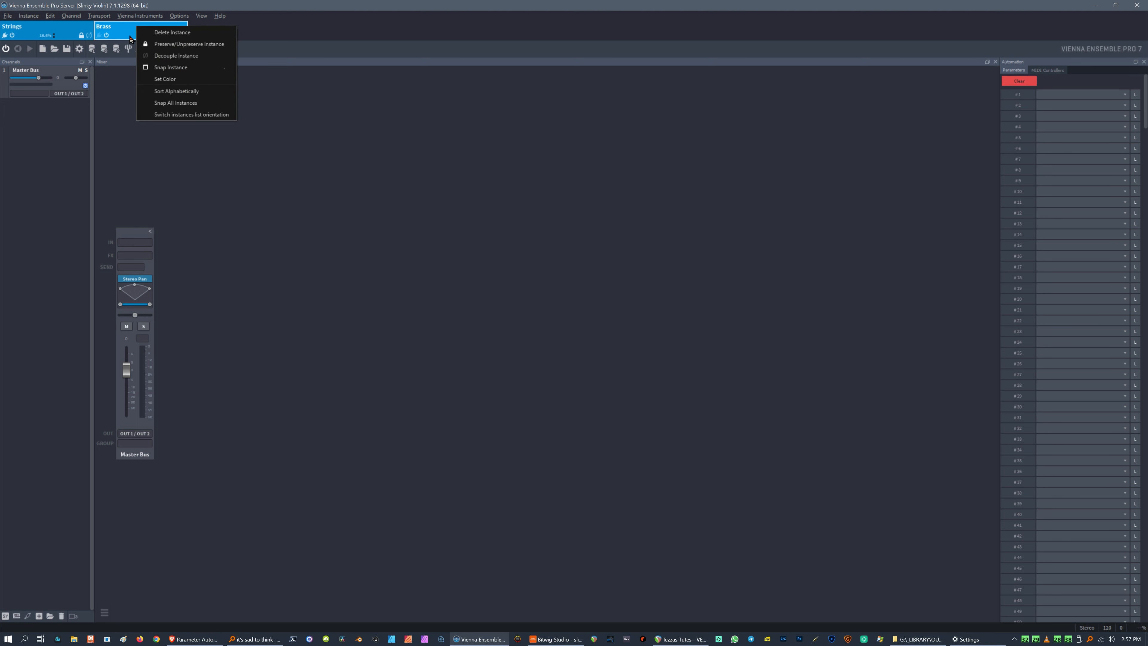
{"action": "left_click", "coordinate": [190, 78]}
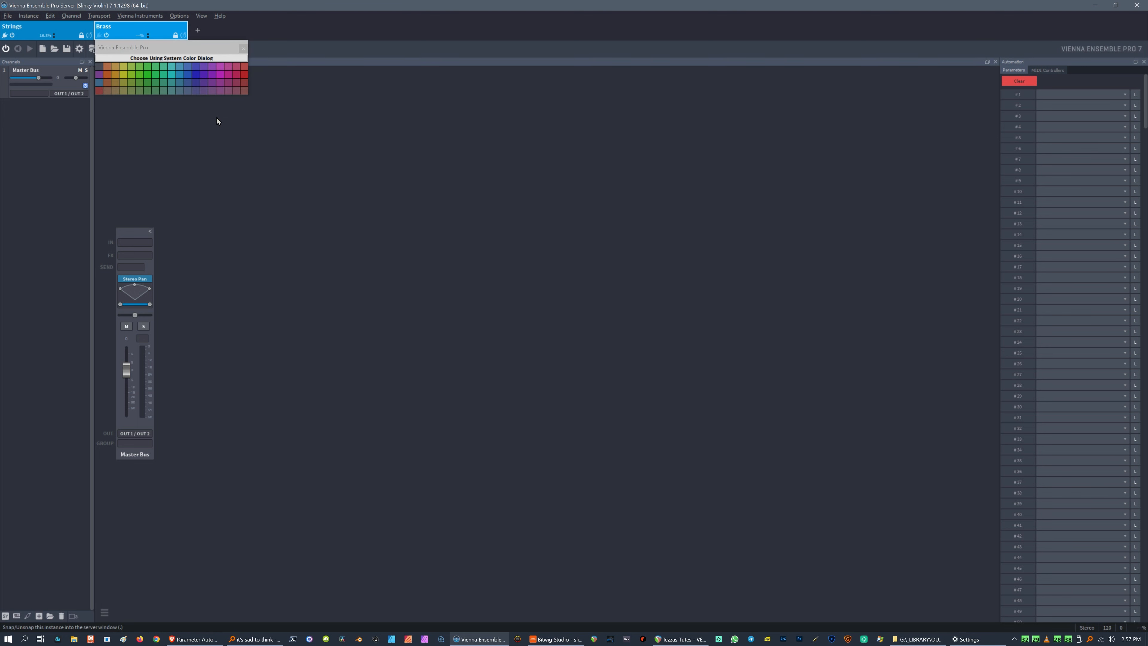
{"action": "left_click", "coordinate": [163, 74]}
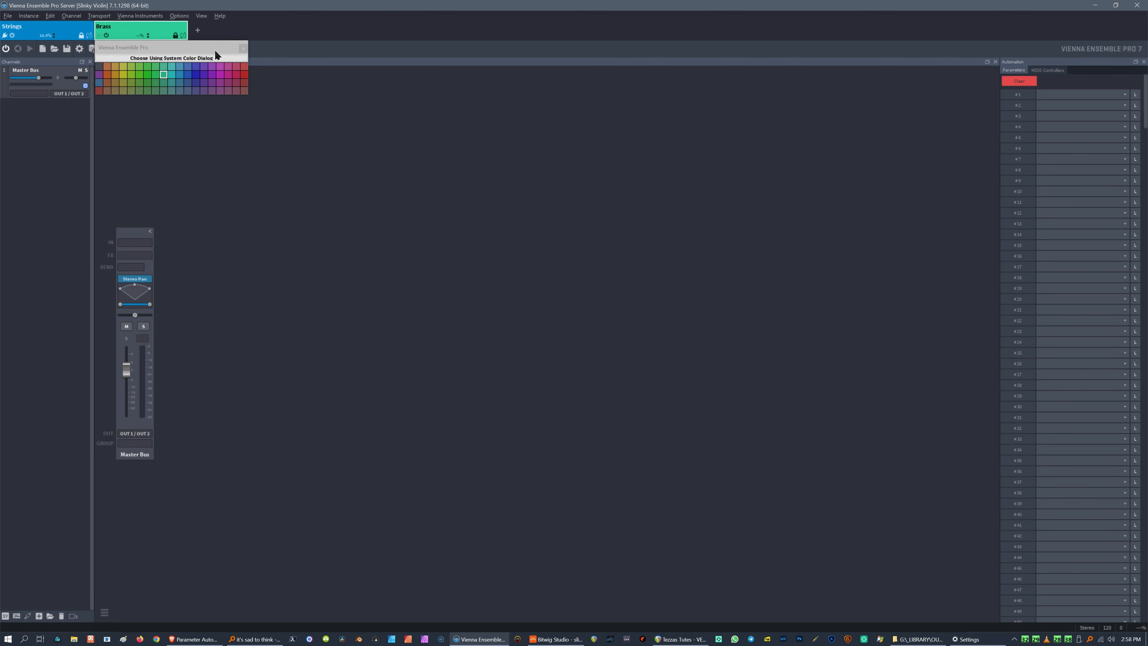
{"action": "left_click", "coordinate": [243, 50]}
{"action": "left_click", "coordinate": [71, 33]}
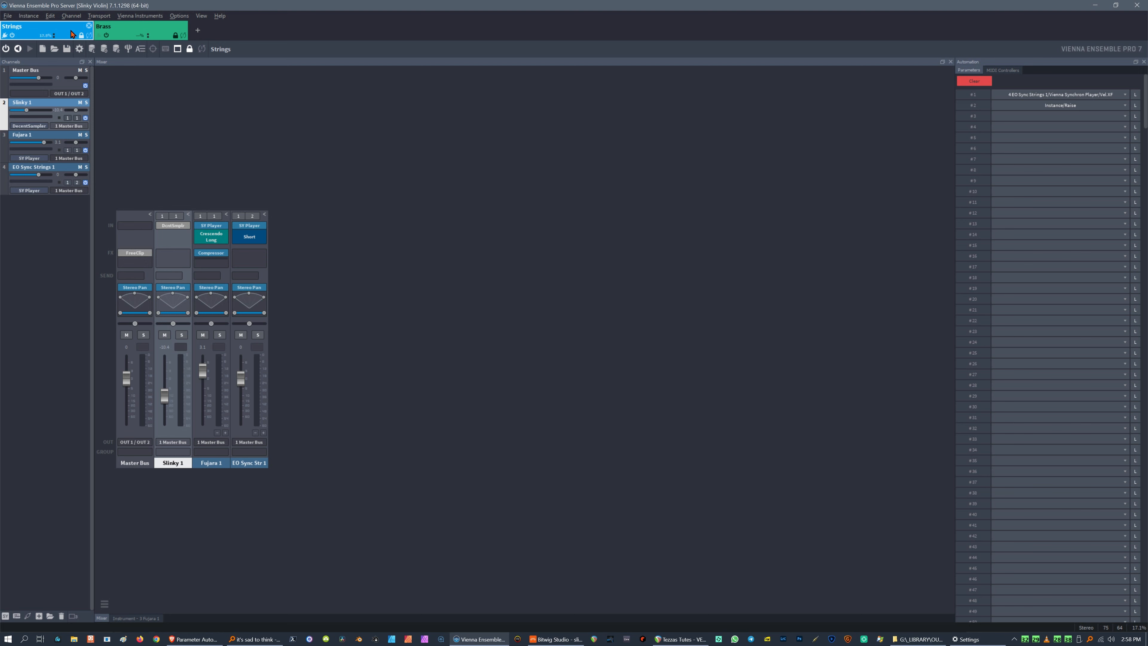
Switch to Bitwig Studio and add a new instrument track below the existing tracks.
{"action": "key", "text": "alt+Tab"}
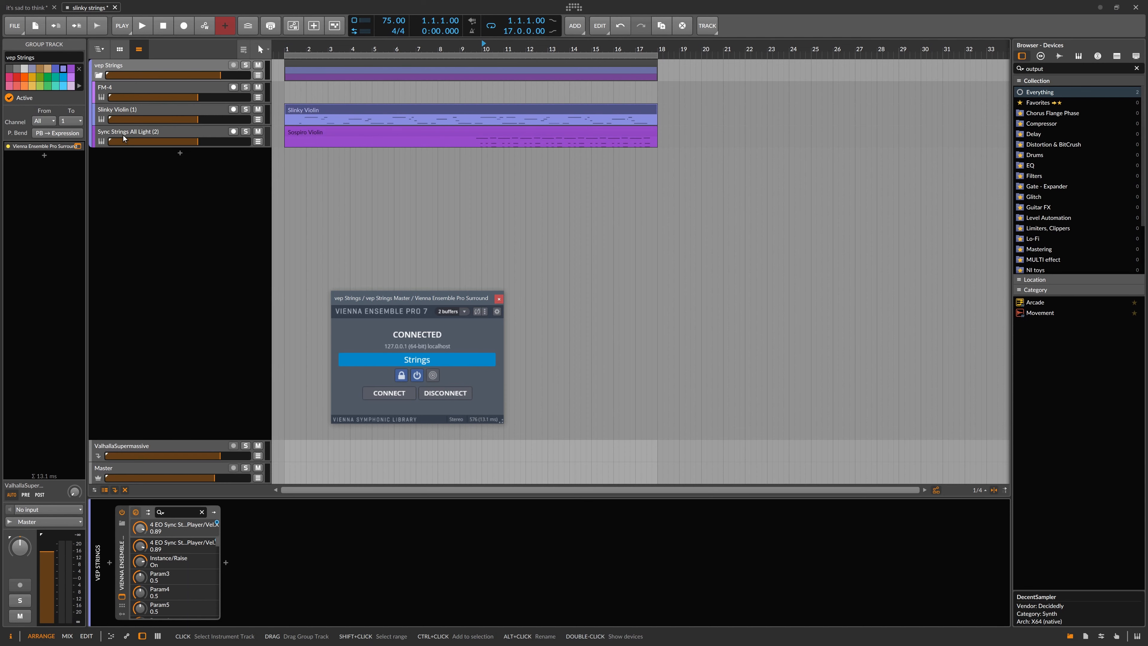
{"action": "right_click", "coordinate": [175, 230]}
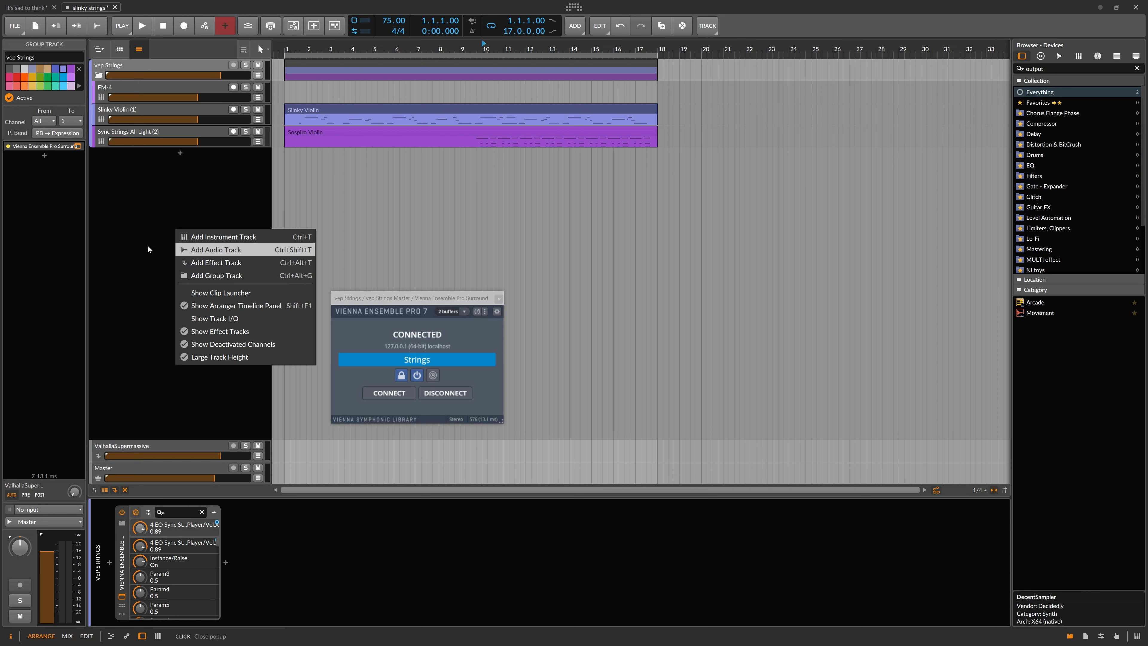
{"action": "left_click", "coordinate": [216, 237]}
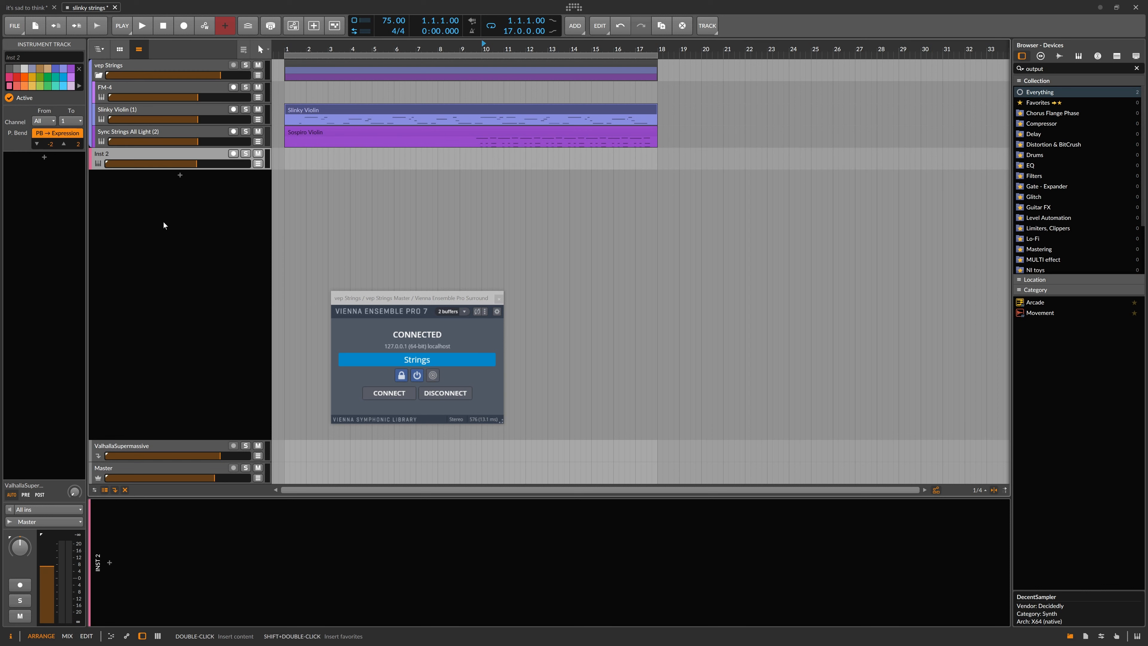
{"action": "left_click", "coordinate": [180, 175]}
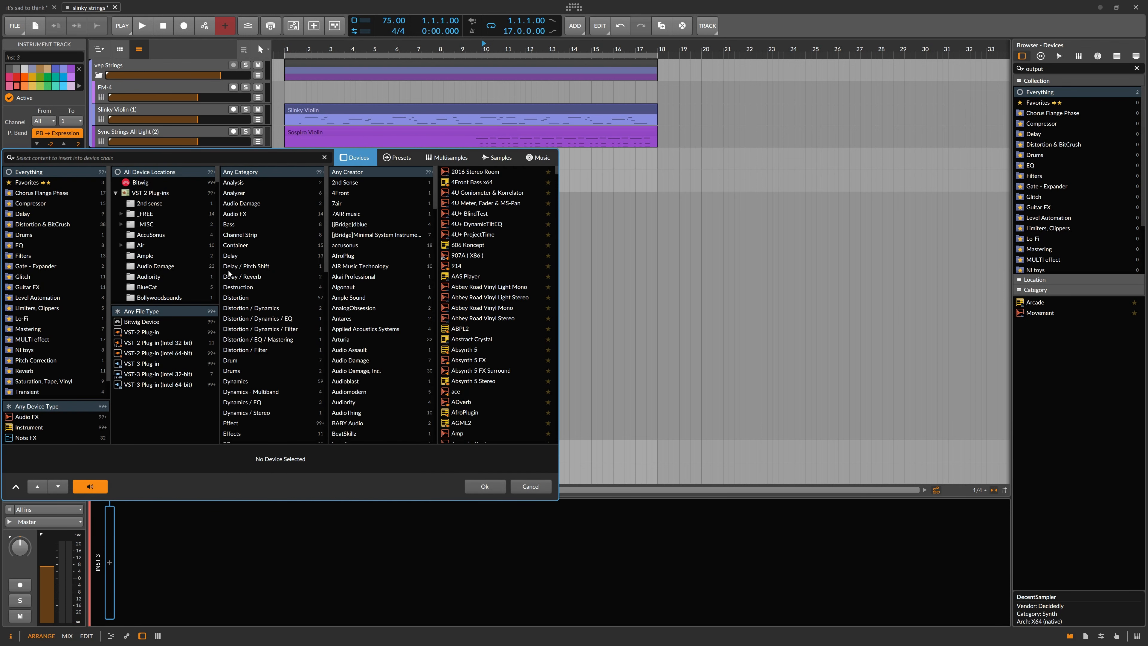
{"action": "left_click", "coordinate": [531, 486]}
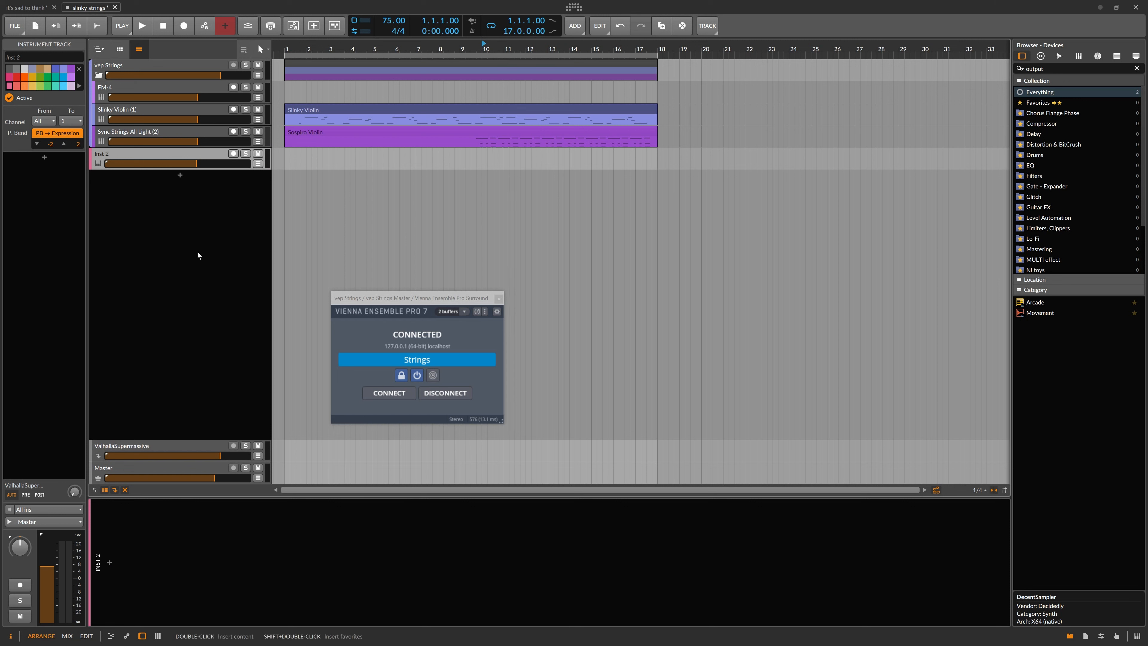
{"action": "right_click", "coordinate": [182, 226]}
{"action": "left_click", "coordinate": [142, 226]}
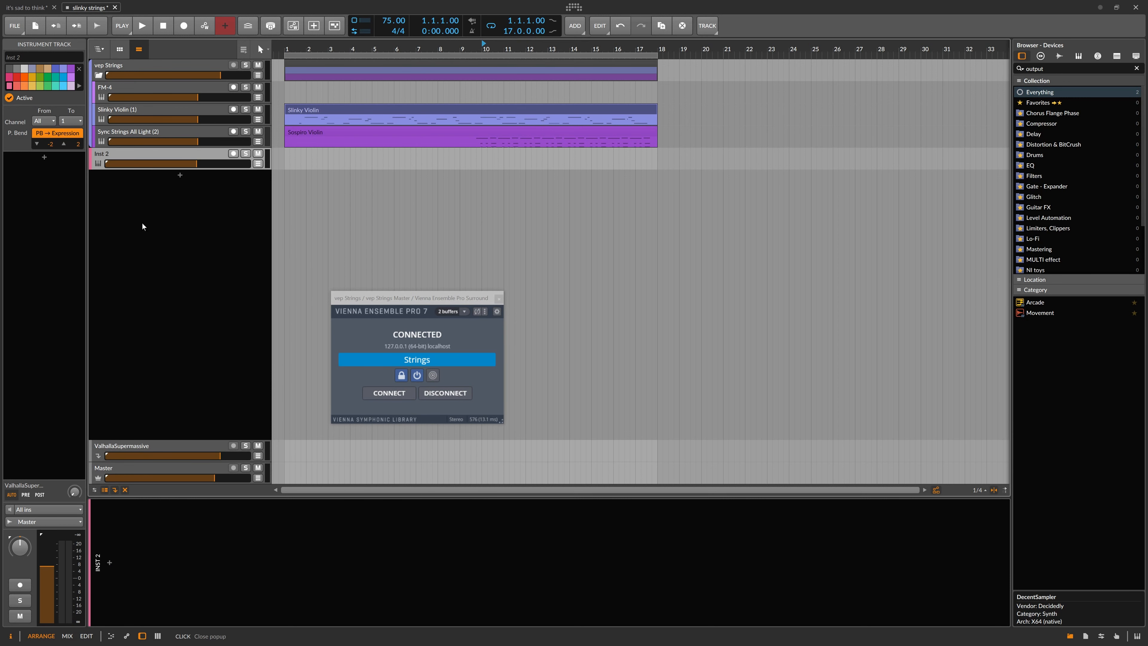
{"action": "right_click", "coordinate": [145, 223]}
{"action": "left_click", "coordinate": [193, 222]}
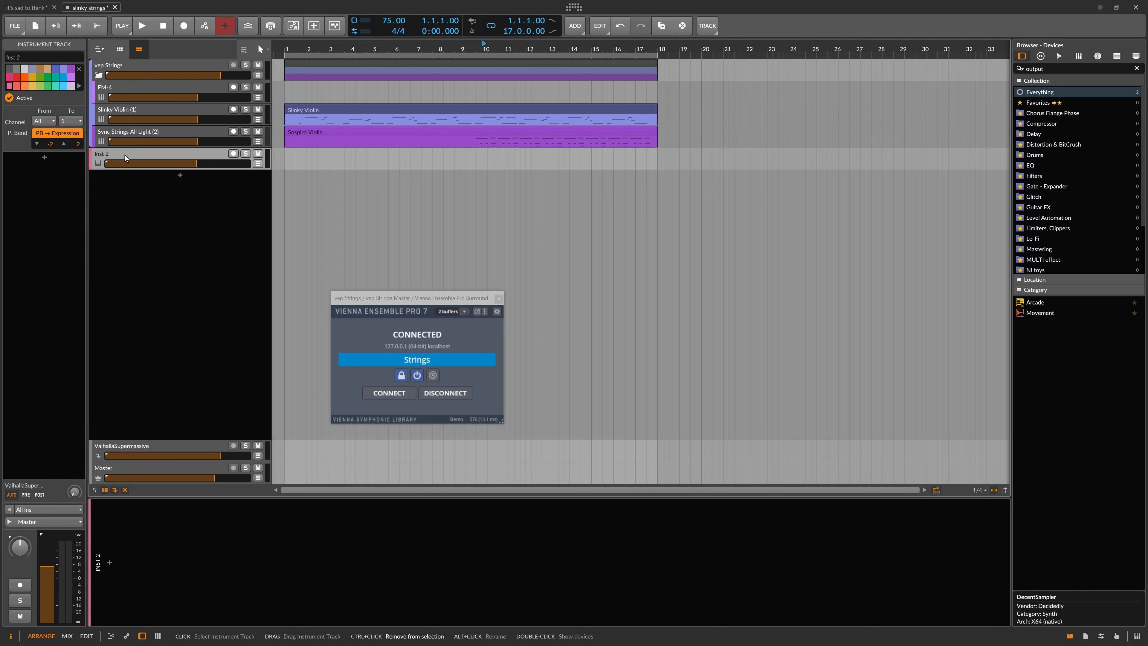
Group the new instrument track and name the group vep Brass.
{"action": "key", "text": "ctrl+g"}
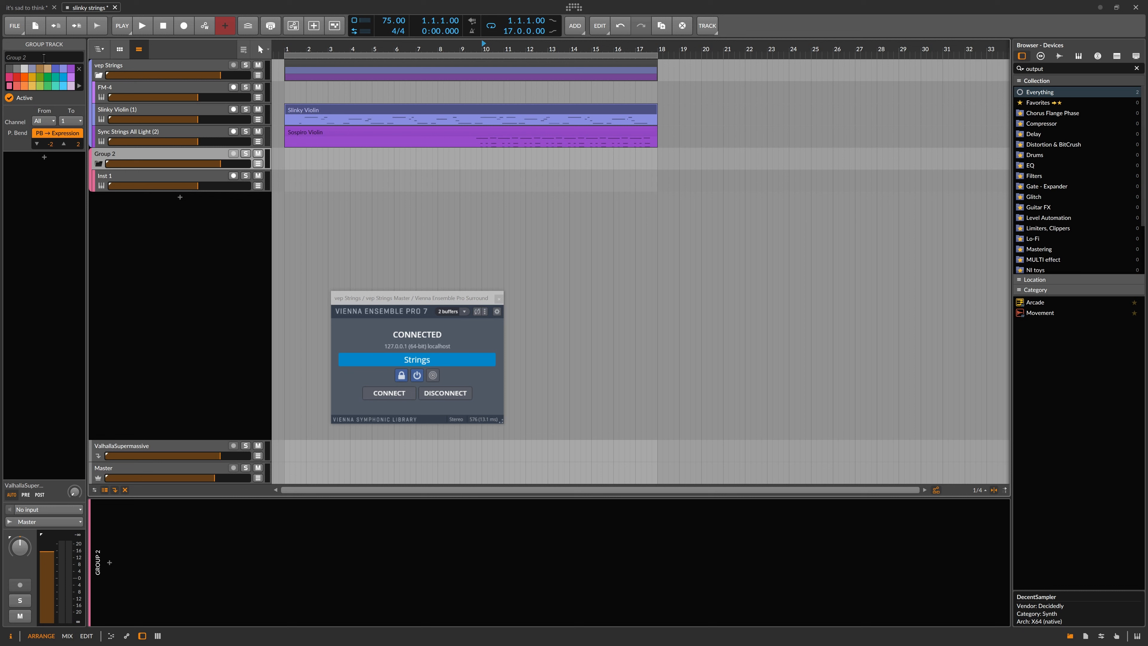
{"action": "left_click", "coordinate": [49, 54]}
{"action": "type", "text": "vep Brass"}
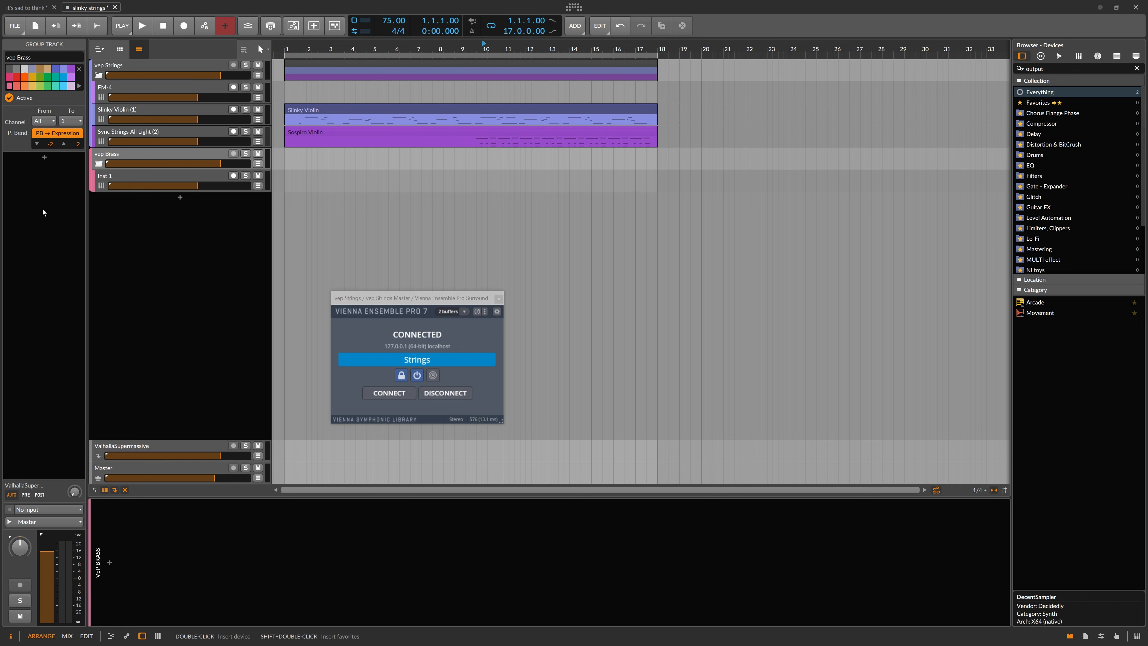
Add the Vienna Ensemble Pro Surround instrument to the vep Brass group track.
{"action": "left_click", "coordinate": [45, 158]}
{"action": "type", "text": "vienna"}
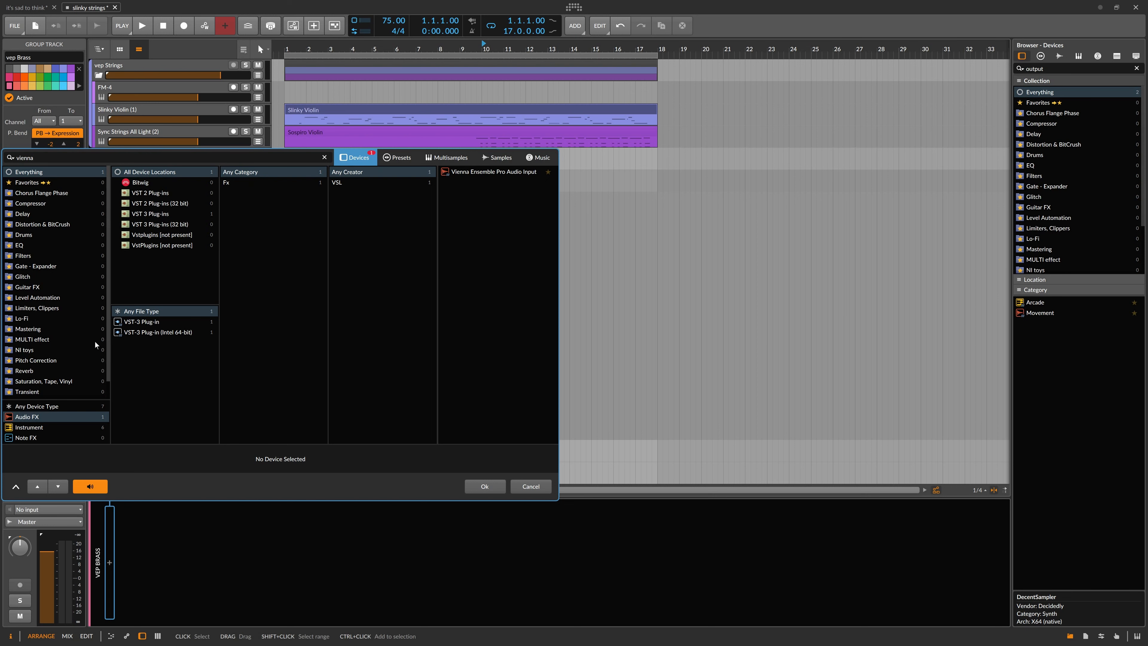
{"action": "left_click", "coordinate": [28, 427]}
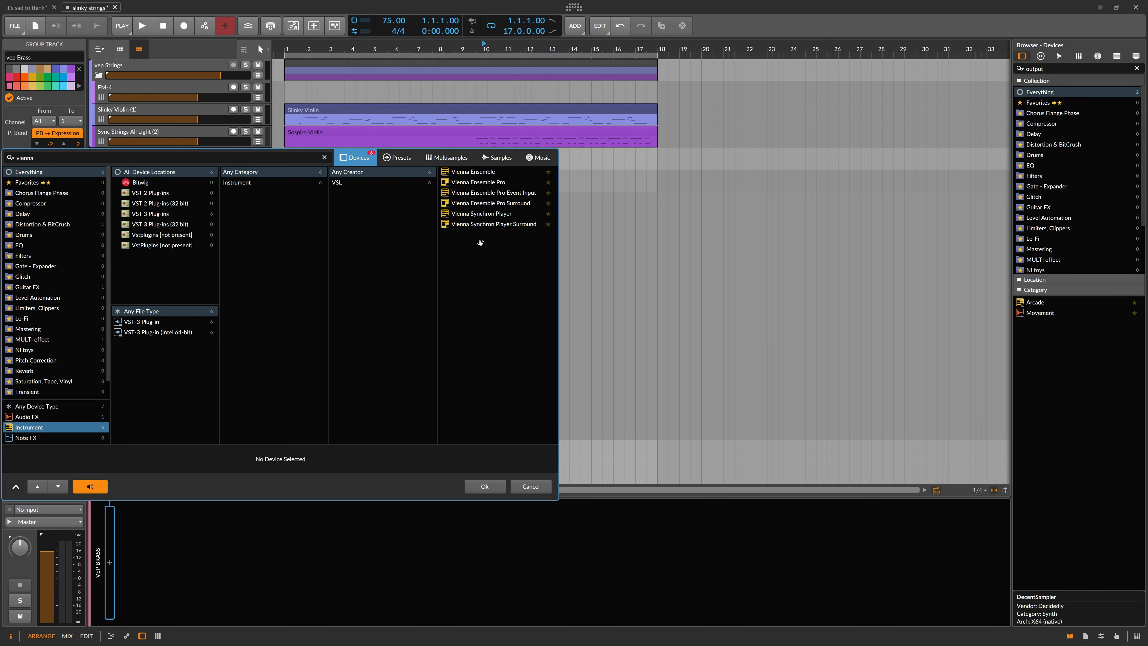
{"action": "left_click", "coordinate": [483, 203]}
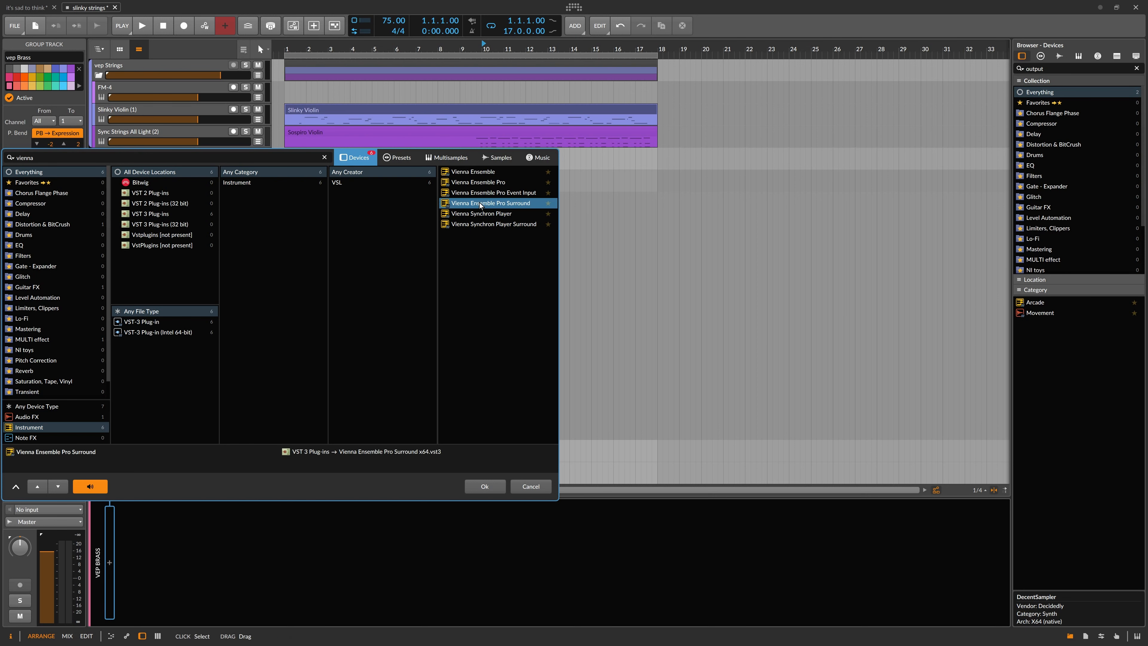
{"action": "left_click", "coordinate": [483, 485]}
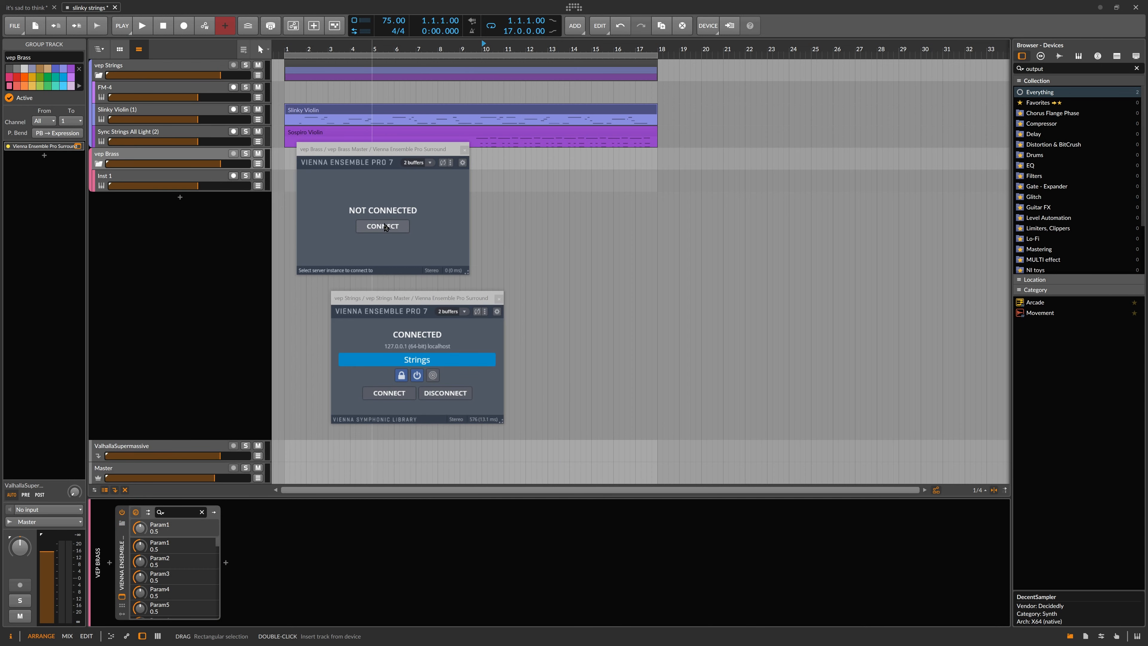
Connect the vep Brass plugin to the Brass server instance and move its window below the Strings window.
{"action": "left_click", "coordinate": [383, 226]}
{"action": "left_click", "coordinate": [315, 200]}
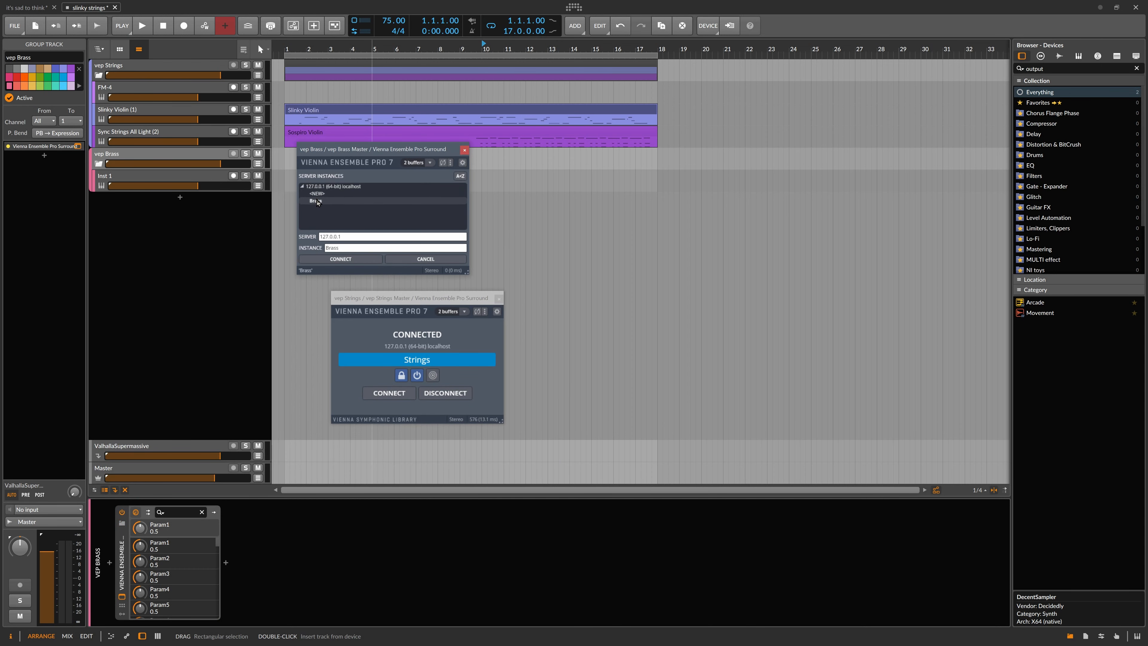
{"action": "left_click", "coordinate": [342, 259]}
{"action": "left_click_drag", "start_coordinate": [385, 152], "coordinate": [417, 440]}
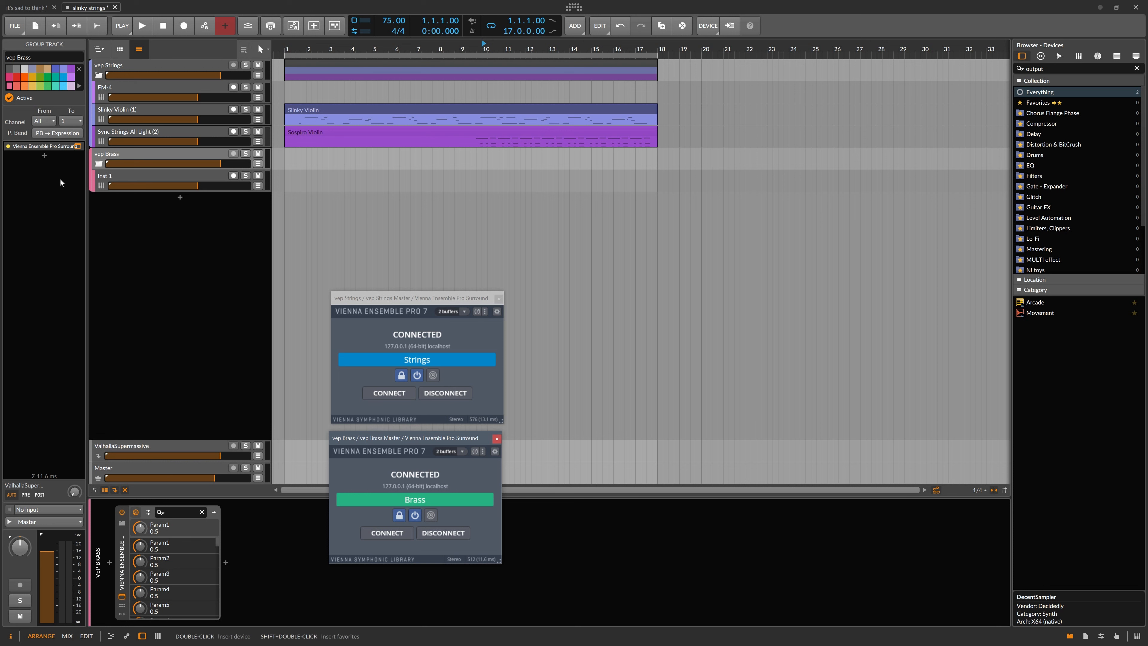
{"action": "left_click", "coordinate": [108, 156]}
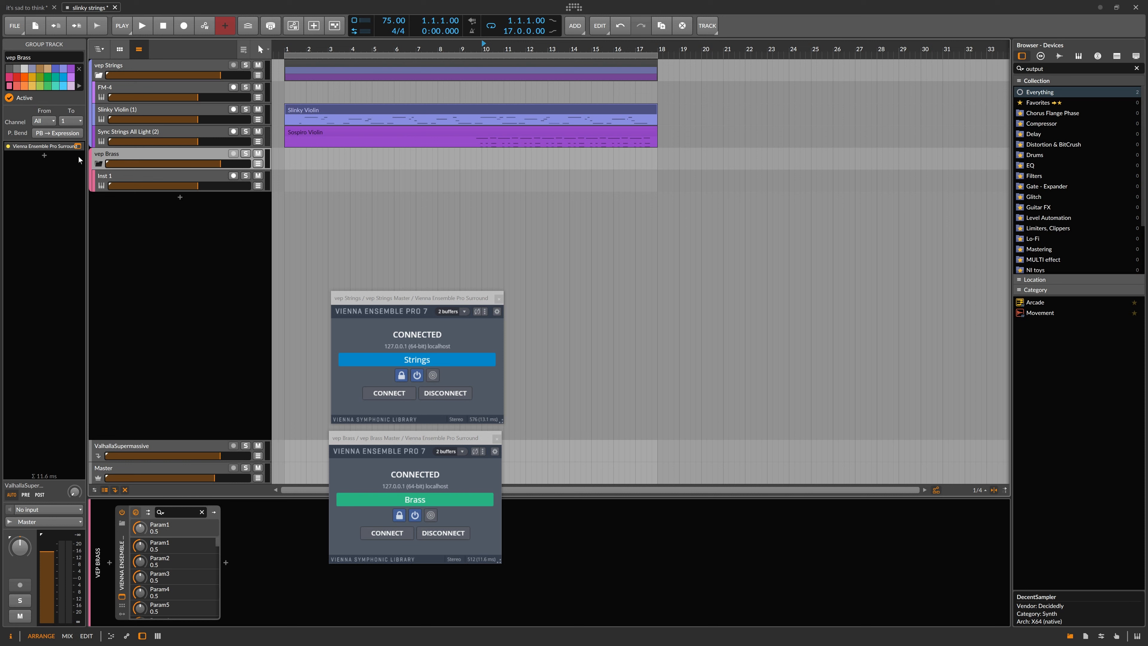
{"action": "left_click_drag", "start_coordinate": [413, 438], "coordinate": [416, 434]}
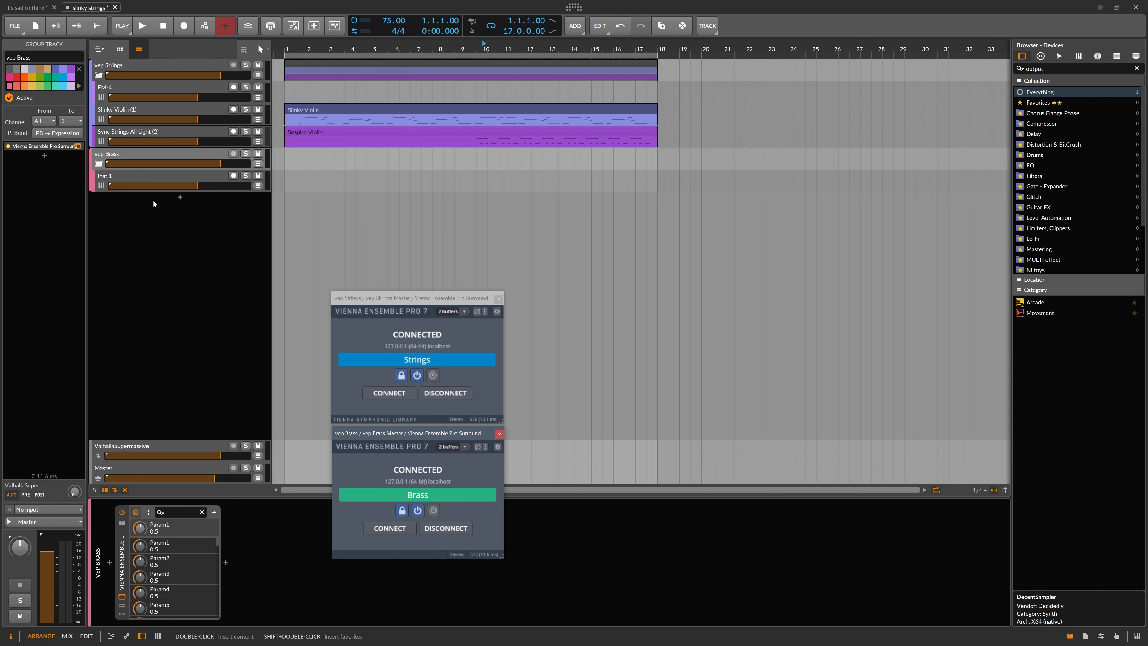
Copy the Sospiro Violin clip onto the Inst 1 track inside the vep Brass group.
{"action": "left_click", "coordinate": [152, 180]}
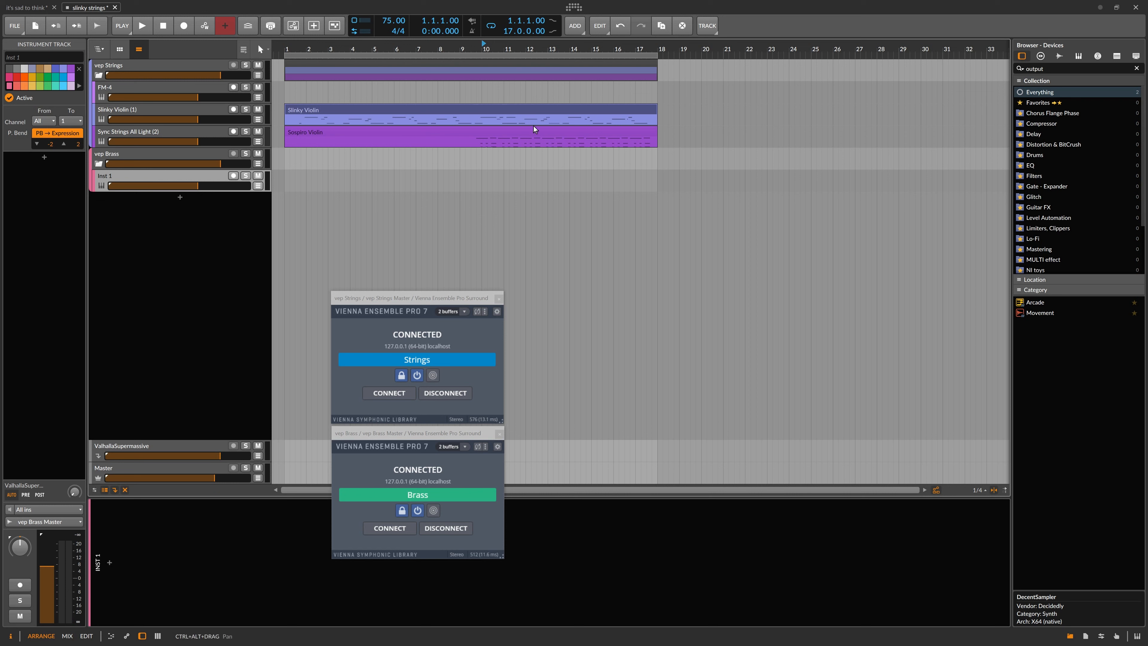
{"action": "left_click", "coordinate": [527, 133]}
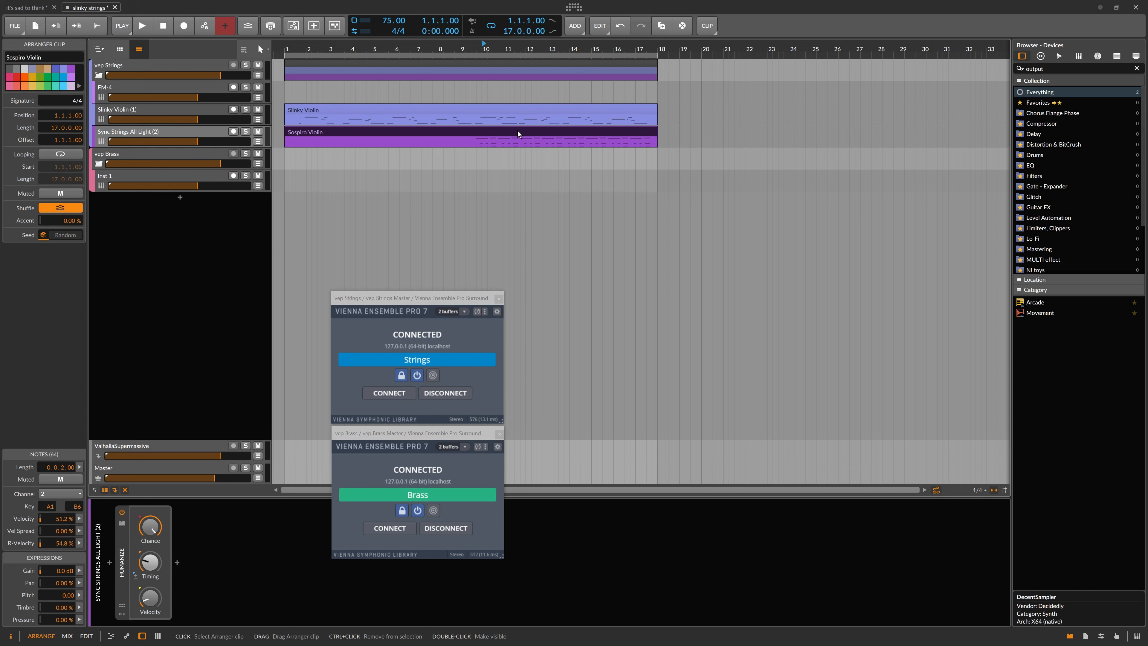
{"action": "left_click_drag", "start_coordinate": [524, 133], "coordinate": [517, 182]}
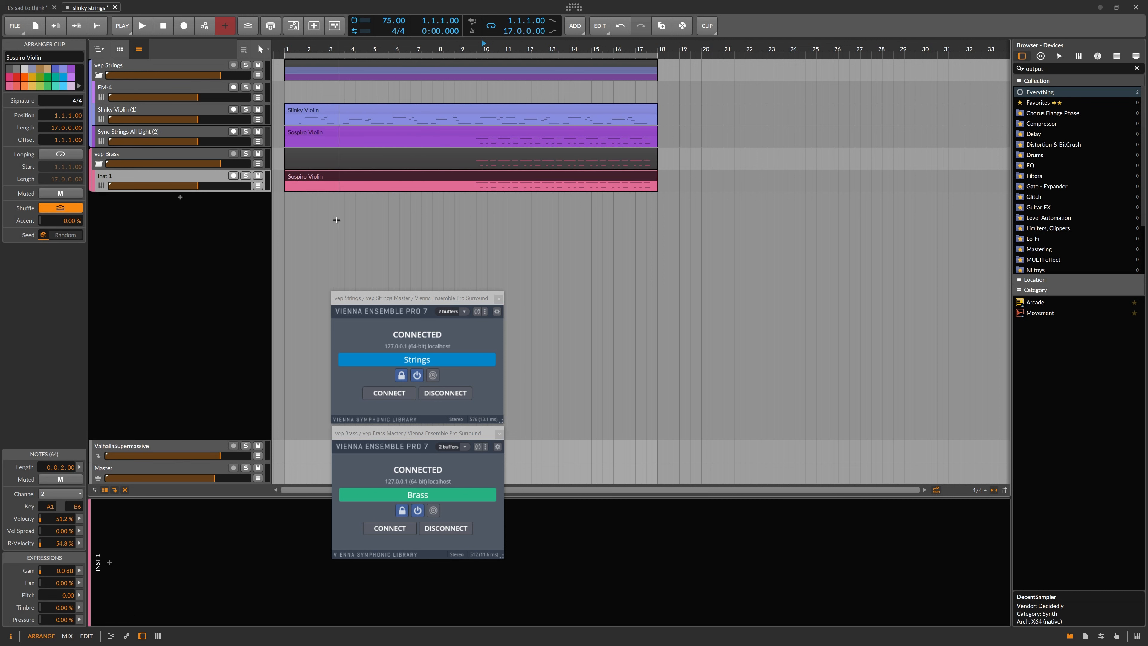
Open the copied clip in the editor and delete a selection of its notes.
{"action": "double_click", "coordinate": [541, 180]}
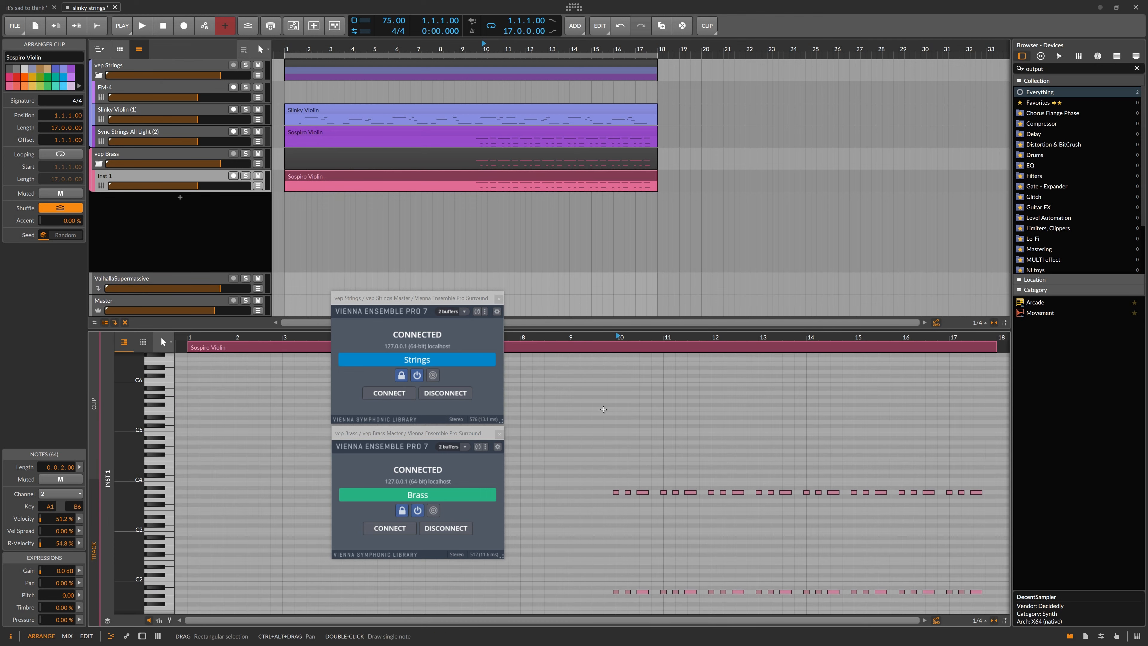
{"action": "left_click_drag", "start_coordinate": [666, 505], "coordinate": [342, 389]}
{"action": "key", "text": "Delete"}
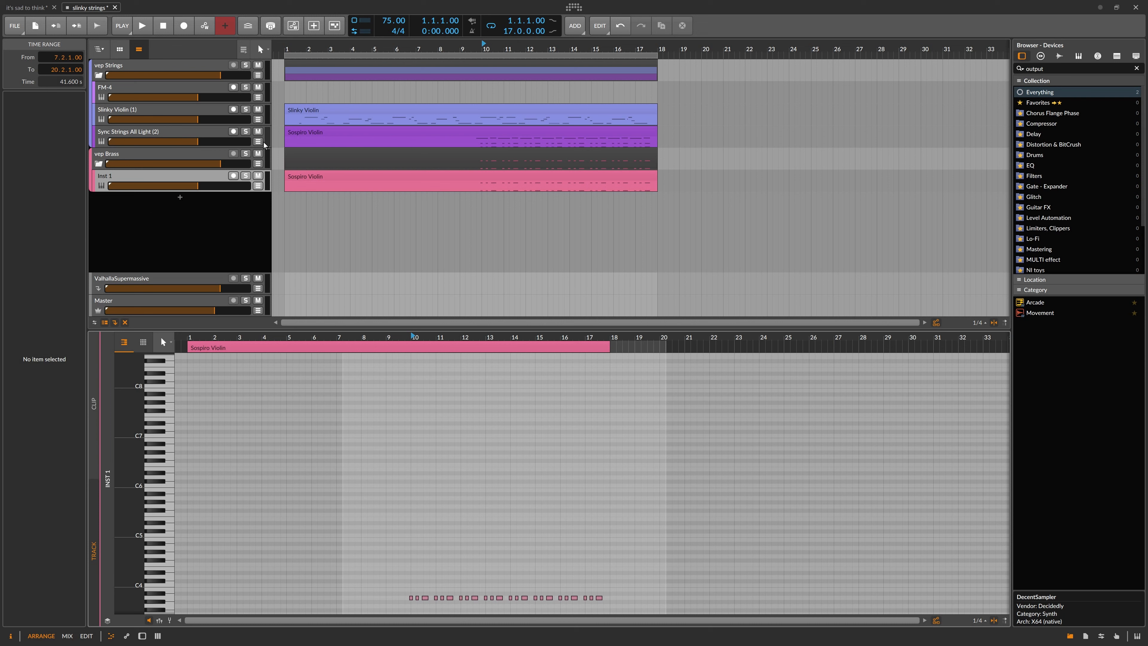
Colour the vep Brass group and Inst 1 track teal, and the vep Strings tracks blue.
{"action": "left_click", "coordinate": [146, 155]}
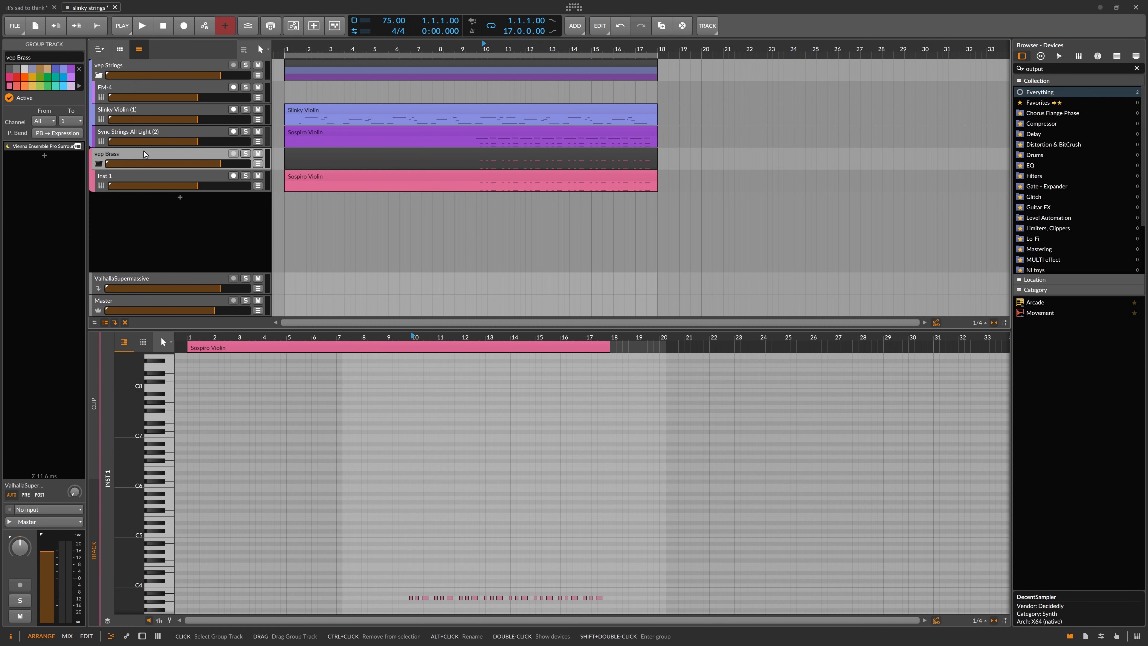
{"action": "left_click", "coordinate": [40, 85]}
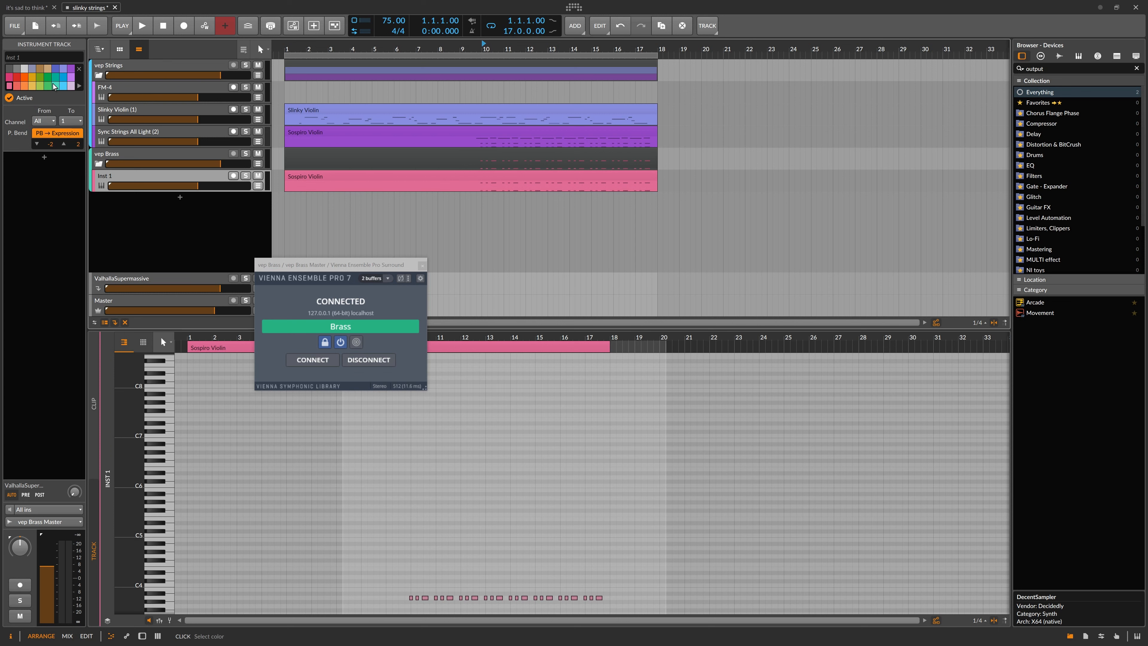
{"action": "left_click", "coordinate": [55, 77]}
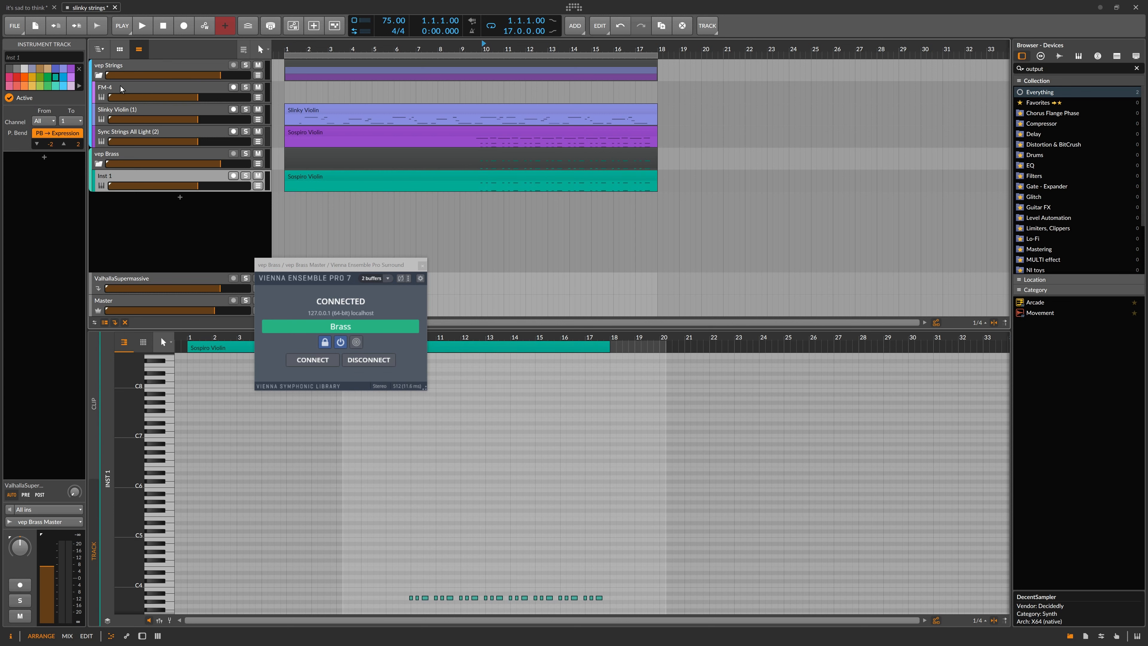
{"action": "left_click", "coordinate": [145, 135]}
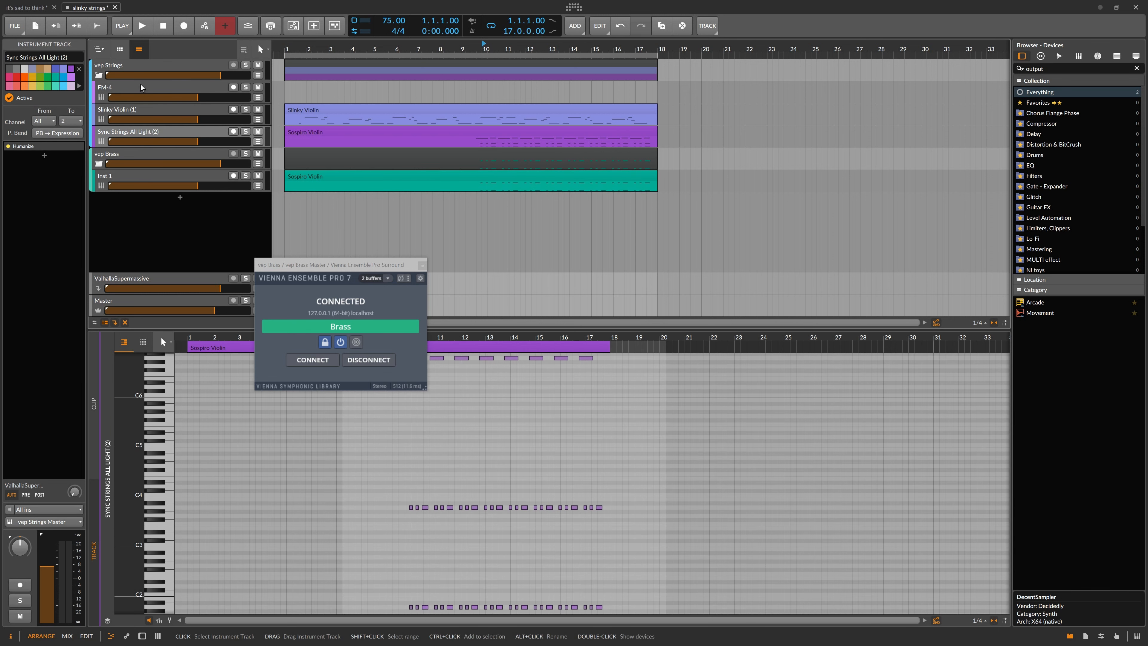
{"action": "left_click", "coordinate": [142, 87], "text": "shift"}
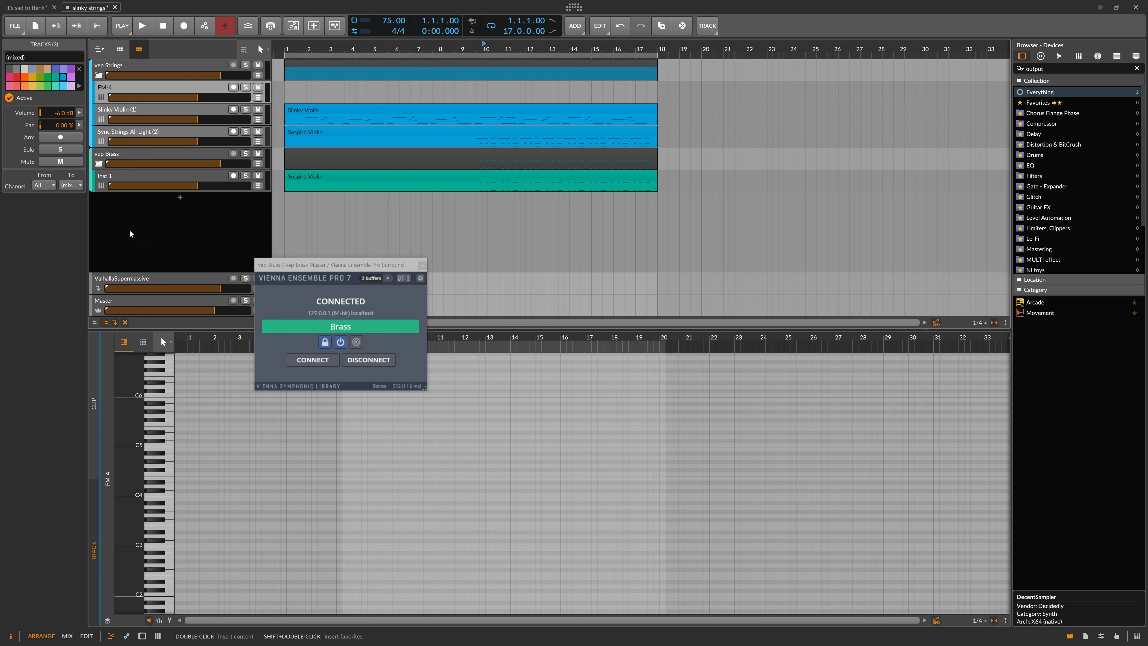
Route the Inst 1 track's notes to the vep Brass Master track, then switch to Vienna Ensemble Pro.
{"action": "left_click", "coordinate": [125, 154]}
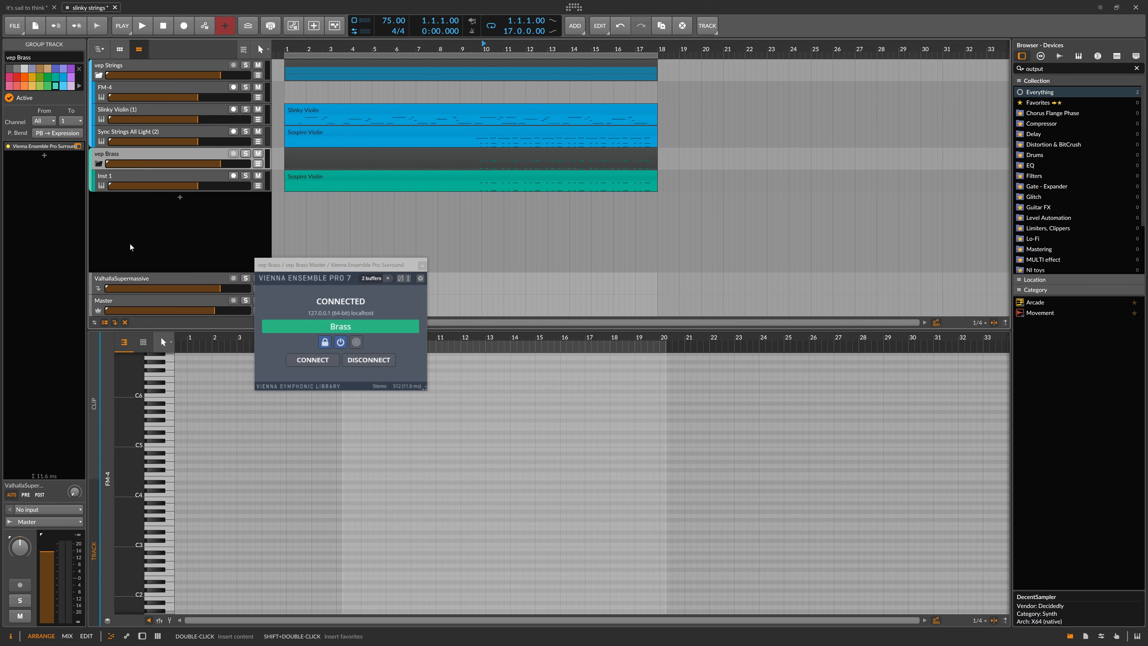
{"action": "left_click_drag", "start_coordinate": [311, 266], "coordinate": [353, 247]}
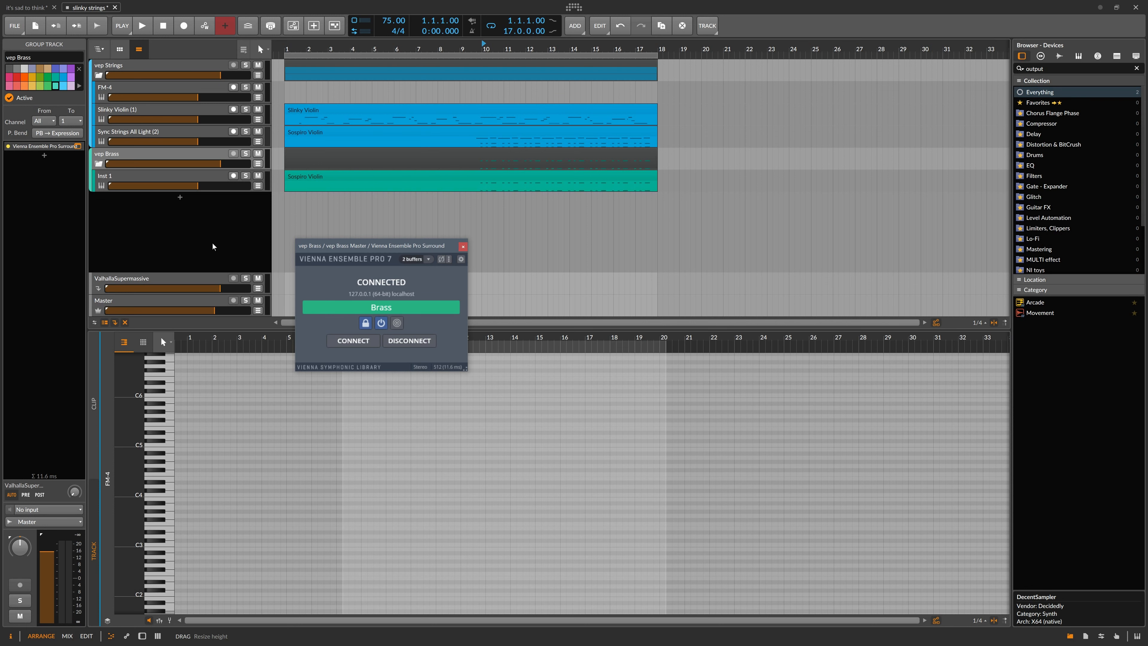
{"action": "left_click", "coordinate": [132, 179]}
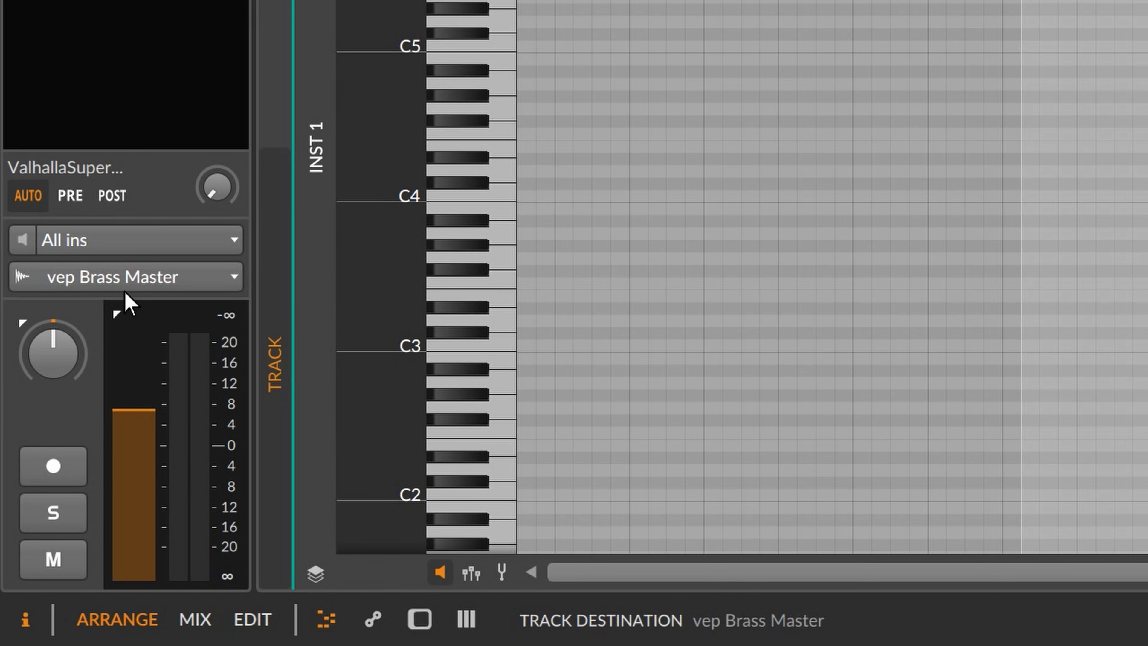
{"action": "left_click", "coordinate": [141, 282]}
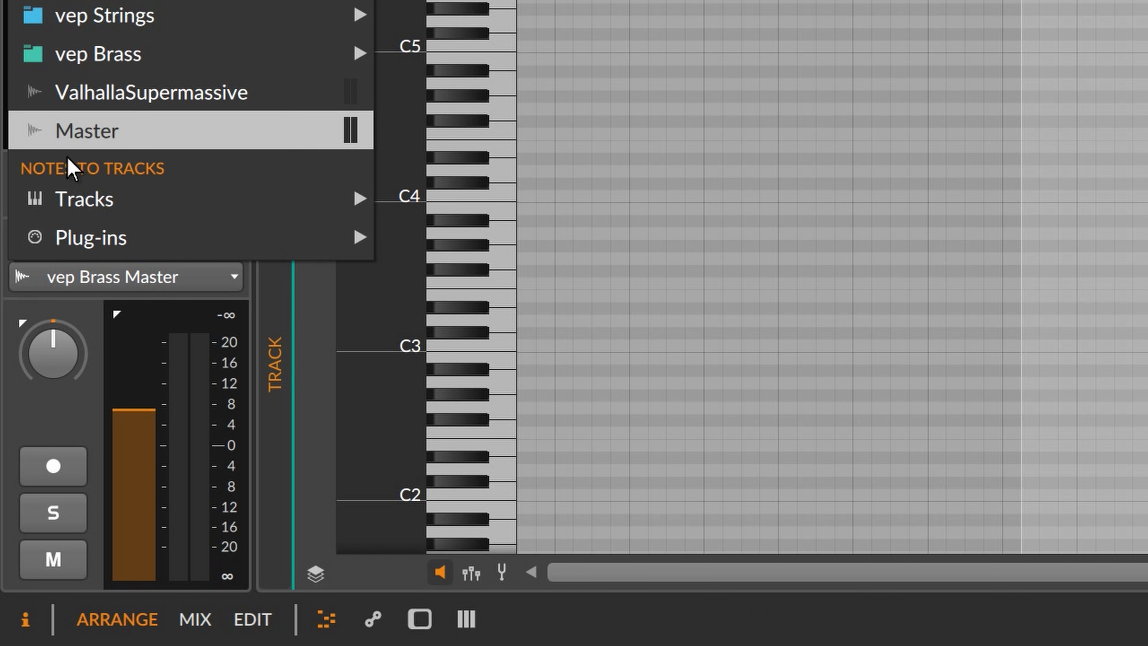
{"action": "mouse_move", "coordinate": [65, 210]}
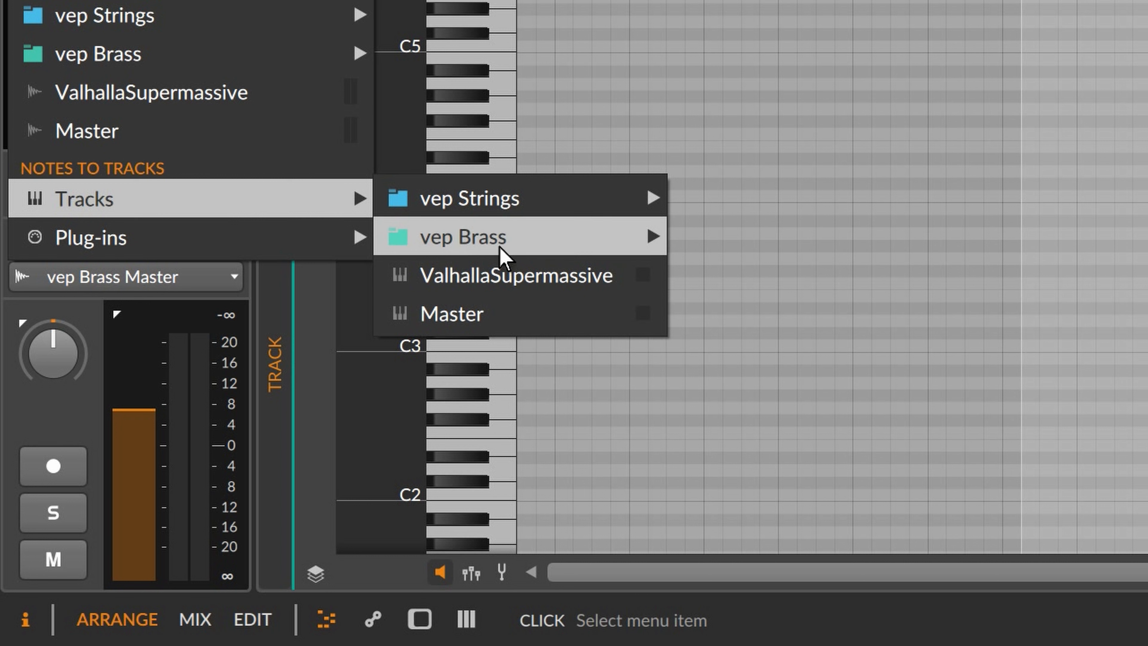
{"action": "mouse_move", "coordinate": [506, 238]}
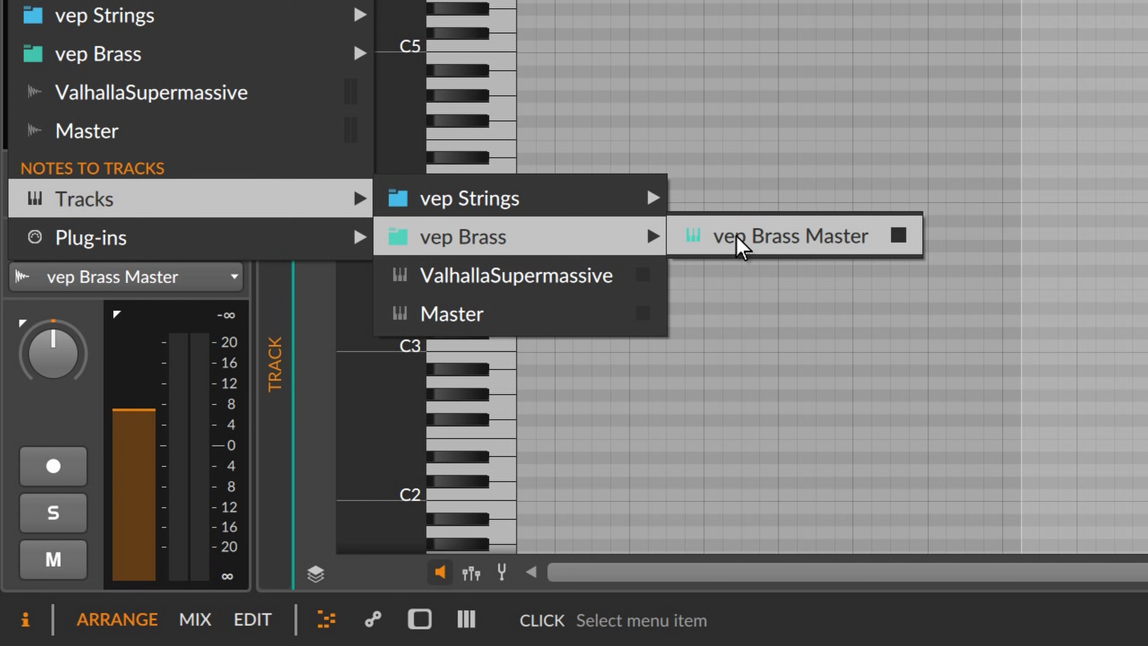
{"action": "left_click", "coordinate": [785, 237]}
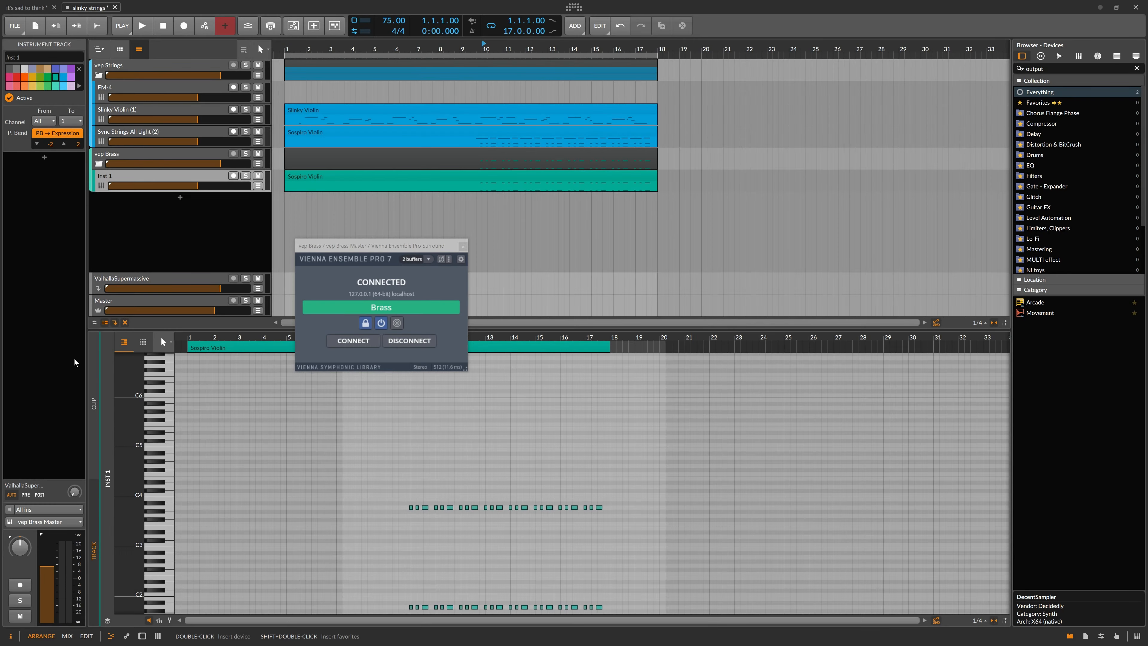
{"action": "key", "text": "alt+Tab"}
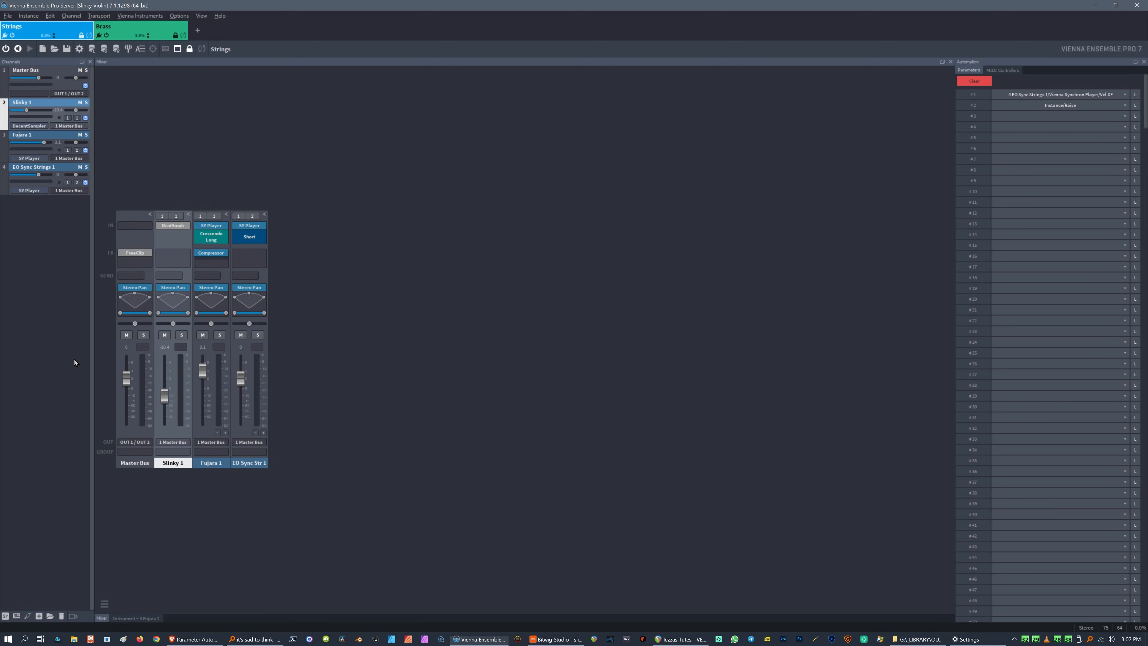
In the Brass instance, add a Synchron Player channel and load the 00 WT All Players Light - VelXF preset from SYNCHRON-ized Dimension Brass II.
{"action": "left_click", "coordinate": [135, 28]}
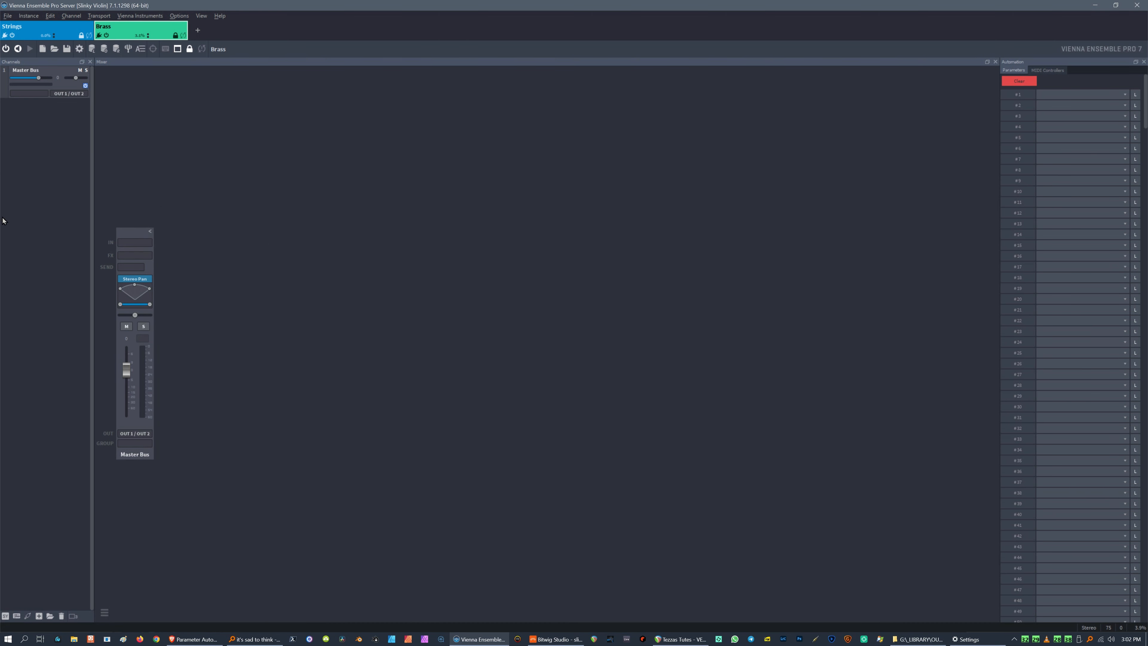
{"action": "left_click", "coordinate": [6, 616]}
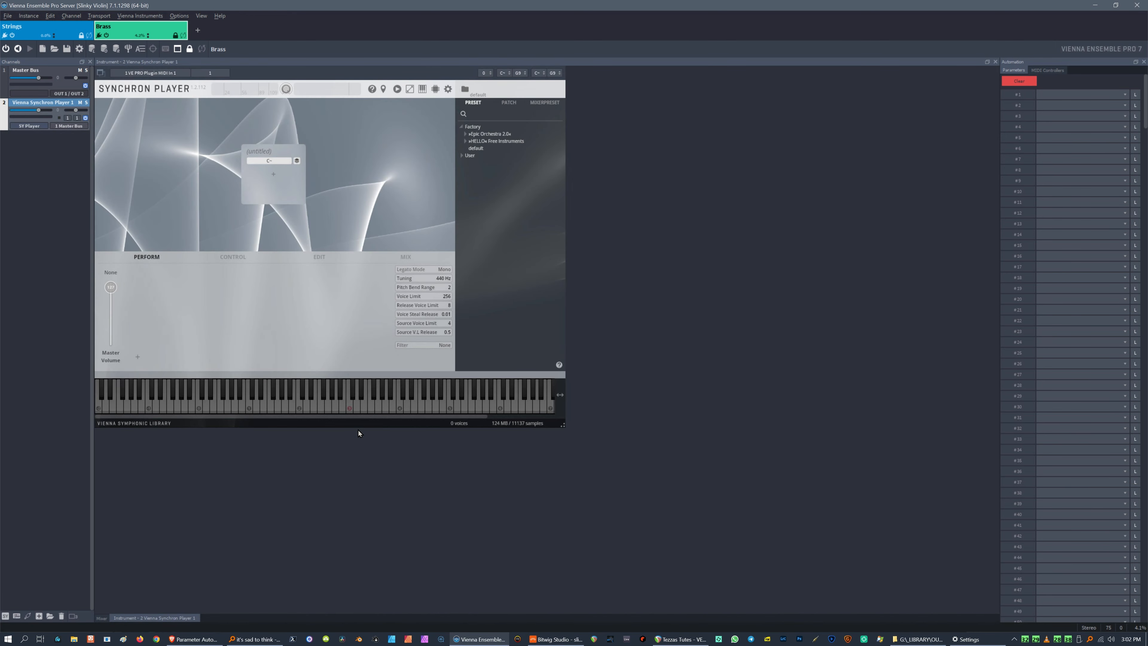
{"action": "left_click", "coordinate": [466, 134]}
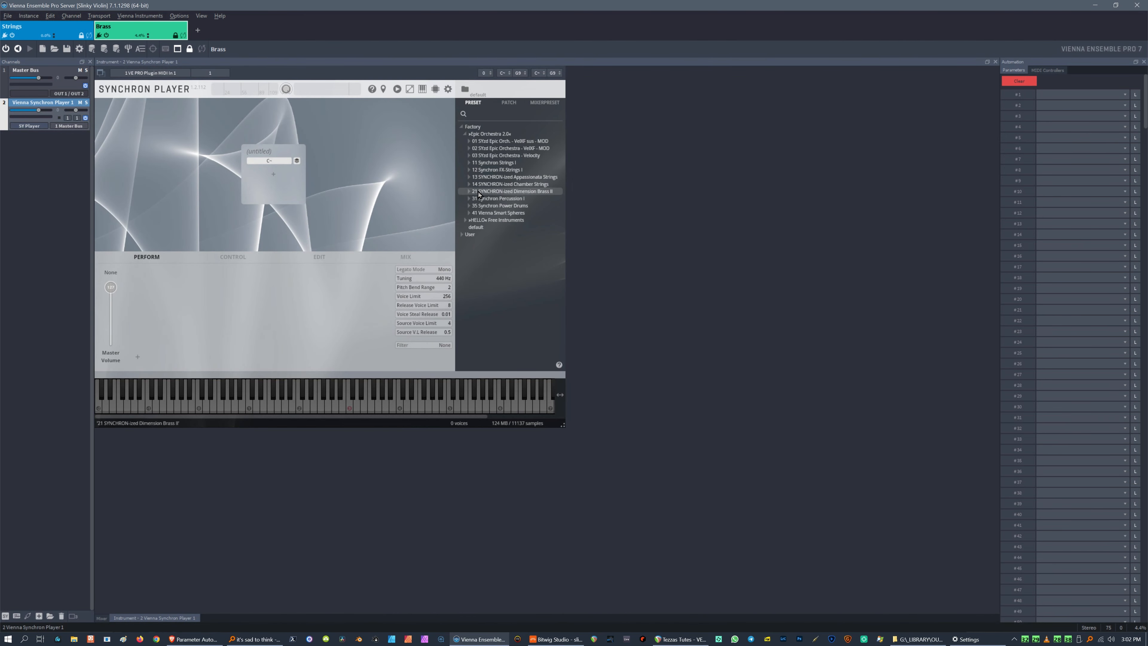
{"action": "left_click", "coordinate": [468, 192]}
{"action": "double_click", "coordinate": [503, 213]}
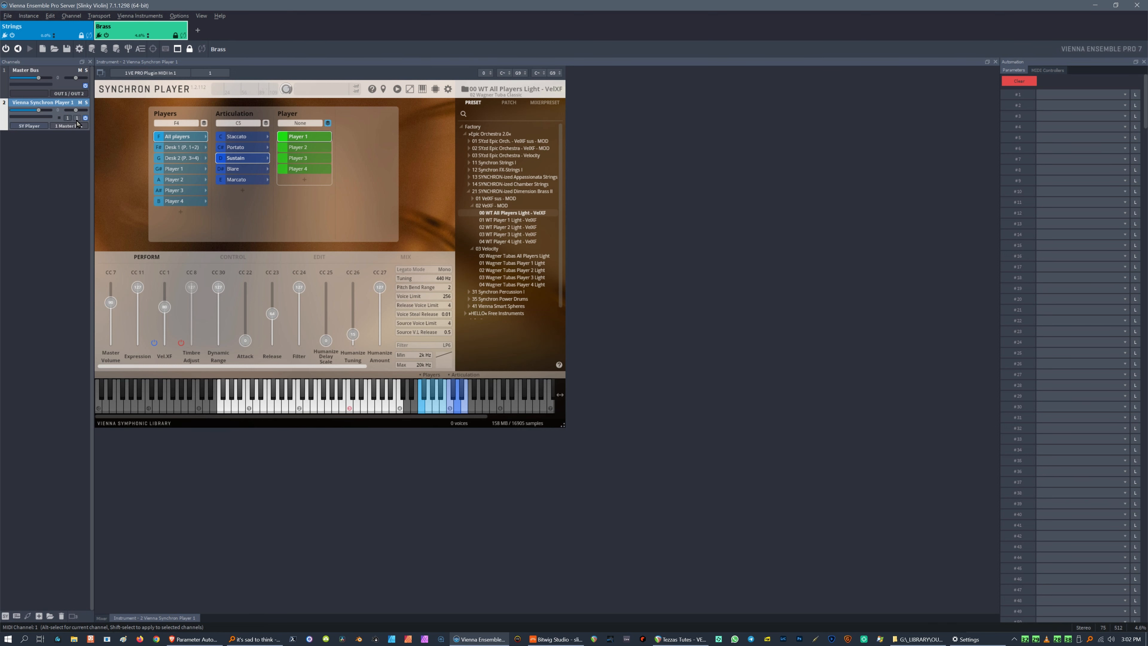
Back in Bitwig, set the MIDI channel of all notes in the Inst 1 clip to 1.
{"action": "key", "text": "alt+Tab"}
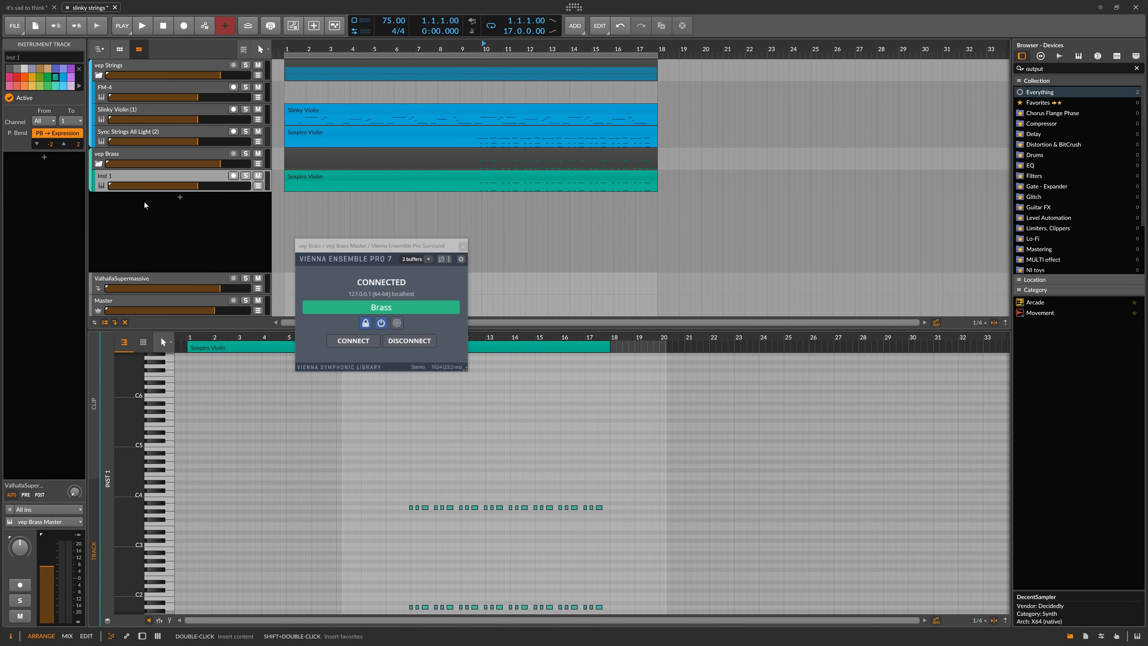
{"action": "left_click", "coordinate": [159, 179]}
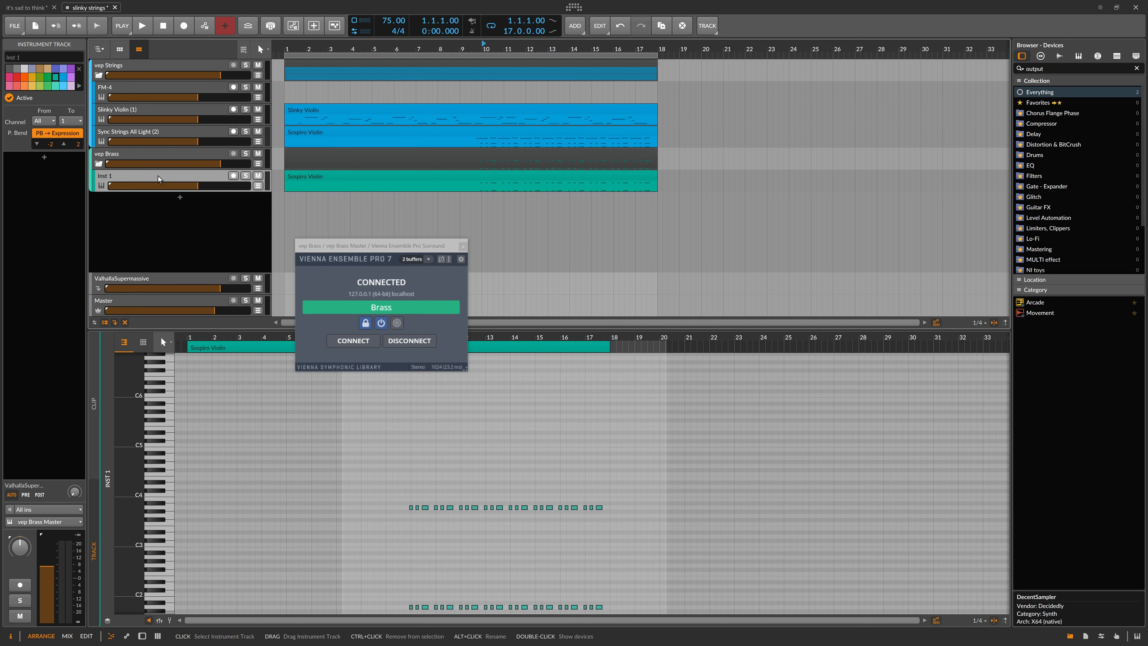
{"action": "left_click", "coordinate": [518, 180]}
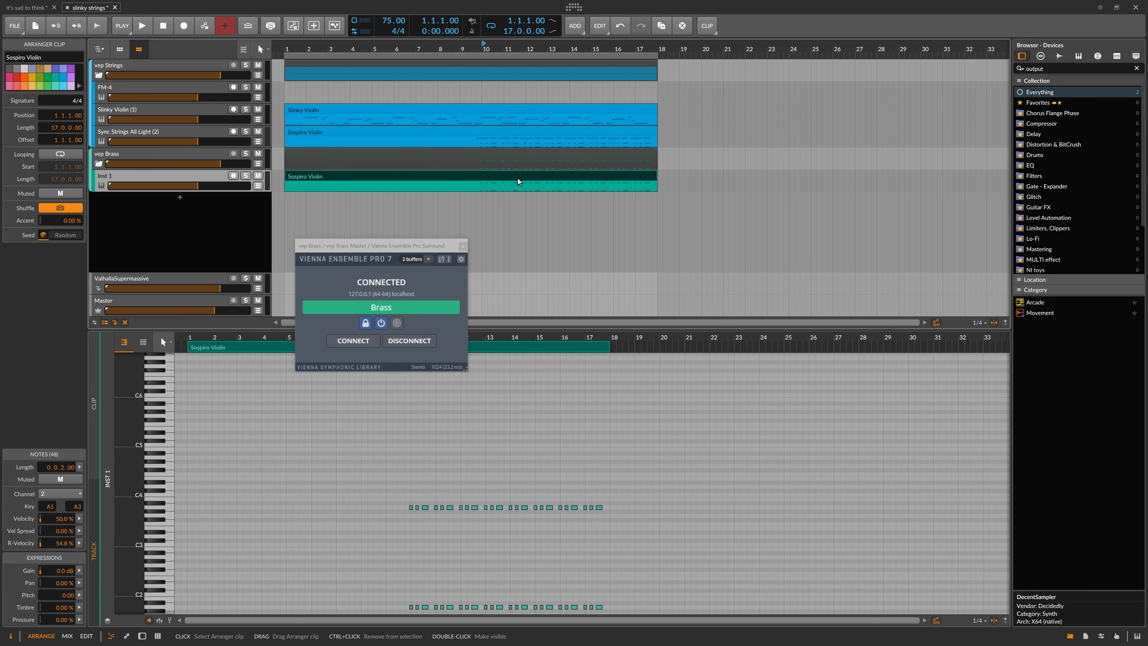
{"action": "left_click", "coordinate": [63, 494]}
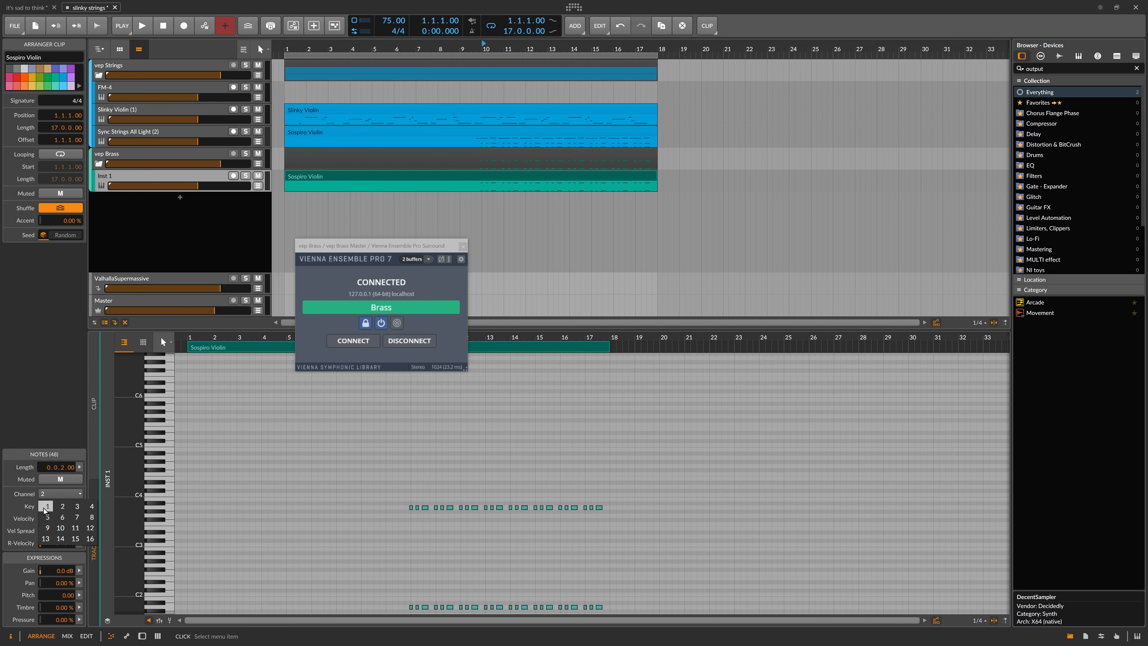
{"action": "left_click", "coordinate": [47, 507]}
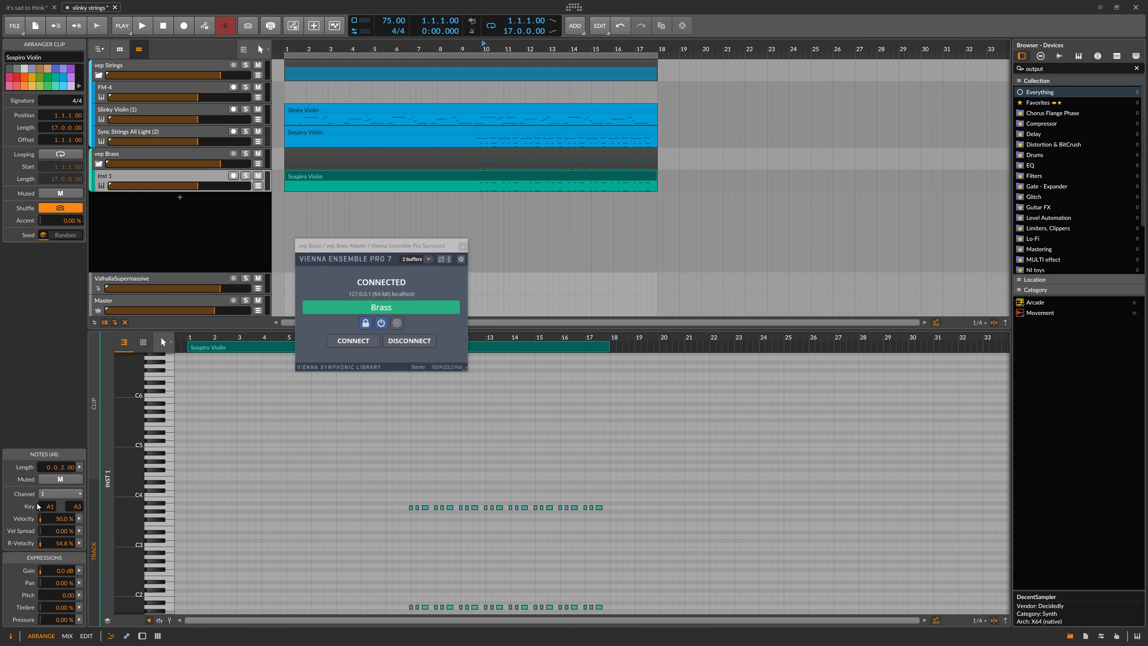
Select the clip's notes and switch their MIDI channel to 2 and back to 1.
{"action": "scroll", "coordinate": [322, 486], "scroll_direction": "down", "scroll_amount": 3}
{"action": "left_click_drag", "start_coordinate": [342, 457], "coordinate": [623, 486]}
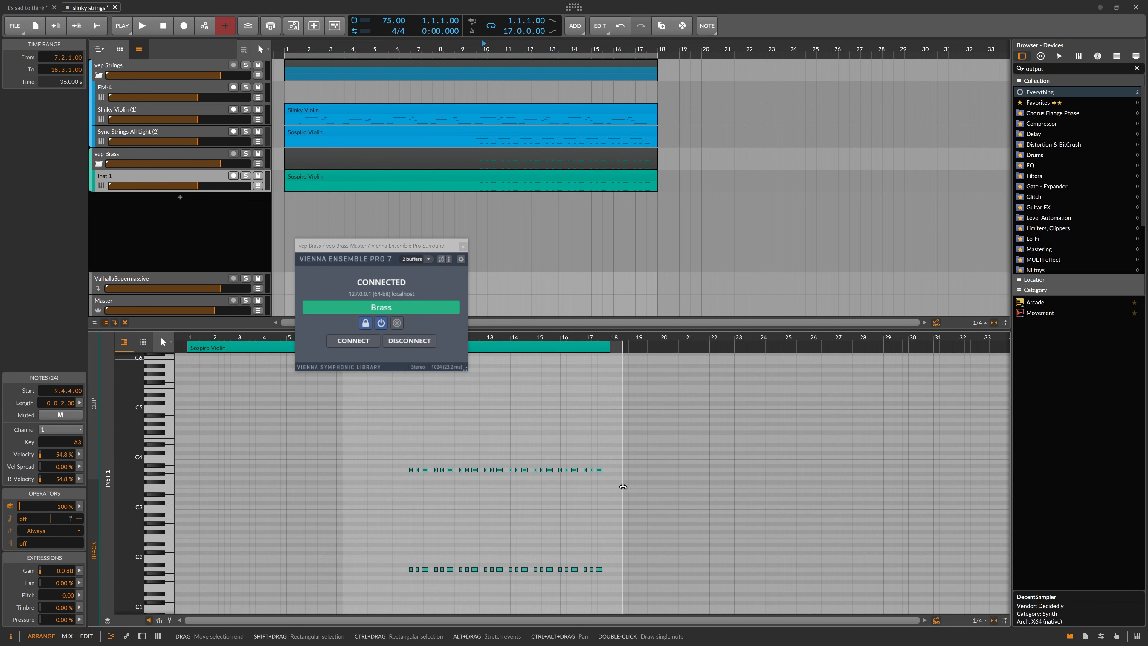
{"action": "left_click_drag", "start_coordinate": [374, 536], "coordinate": [641, 586]}
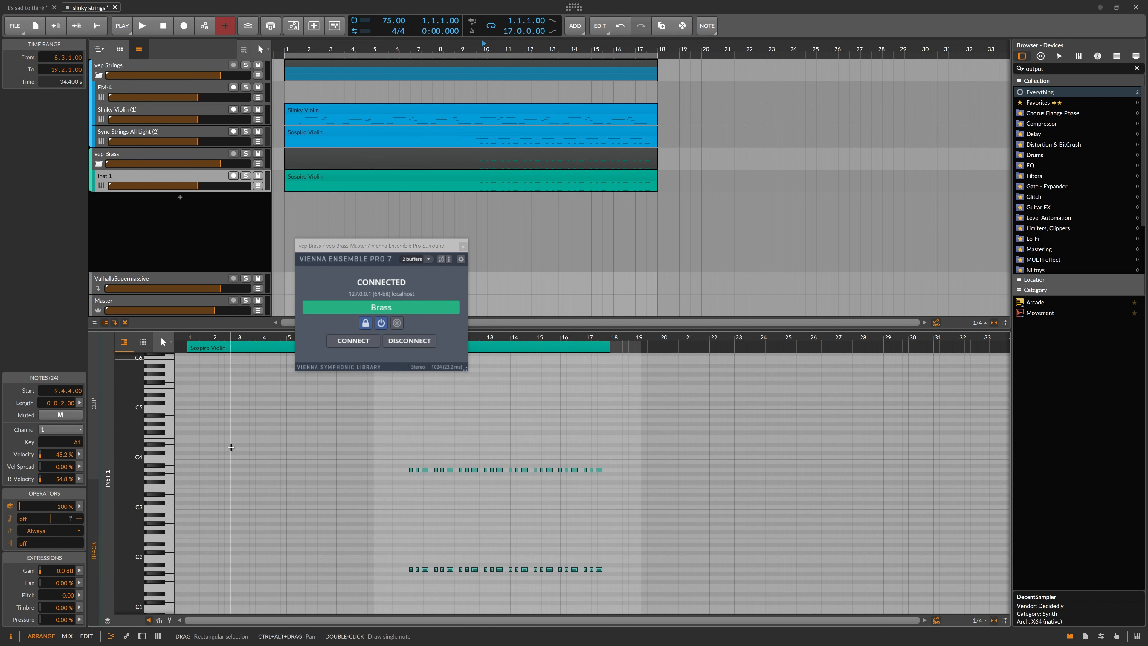
{"action": "left_click", "coordinate": [333, 177]}
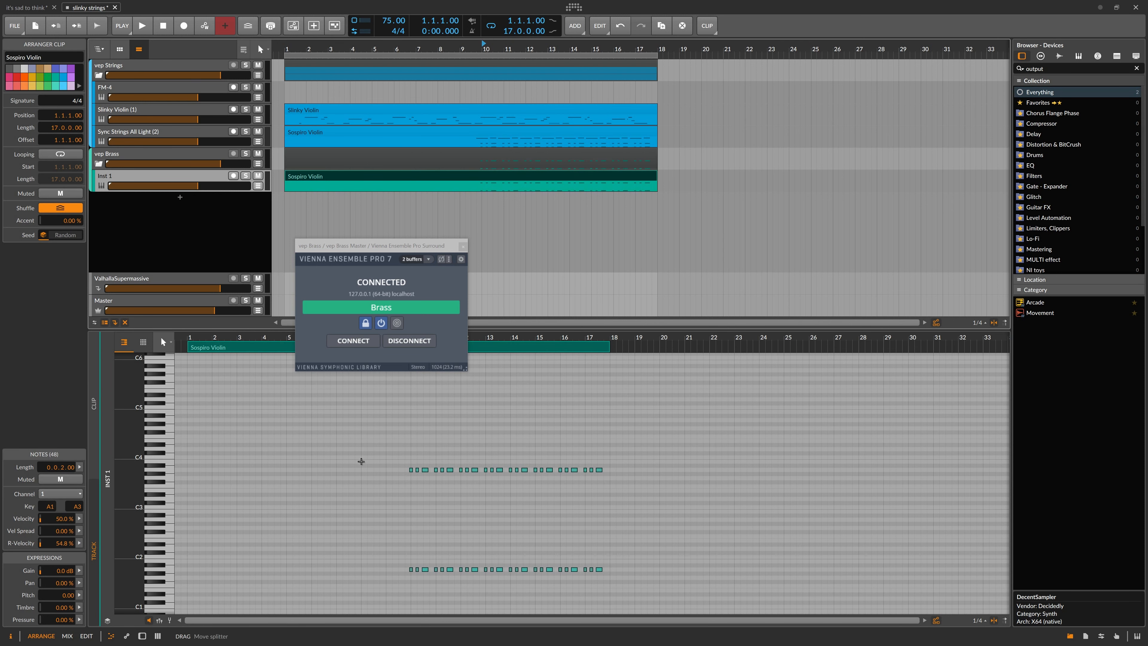
{"action": "left_click_drag", "start_coordinate": [360, 435], "coordinate": [716, 590]}
{"action": "left_click", "coordinate": [48, 430]}
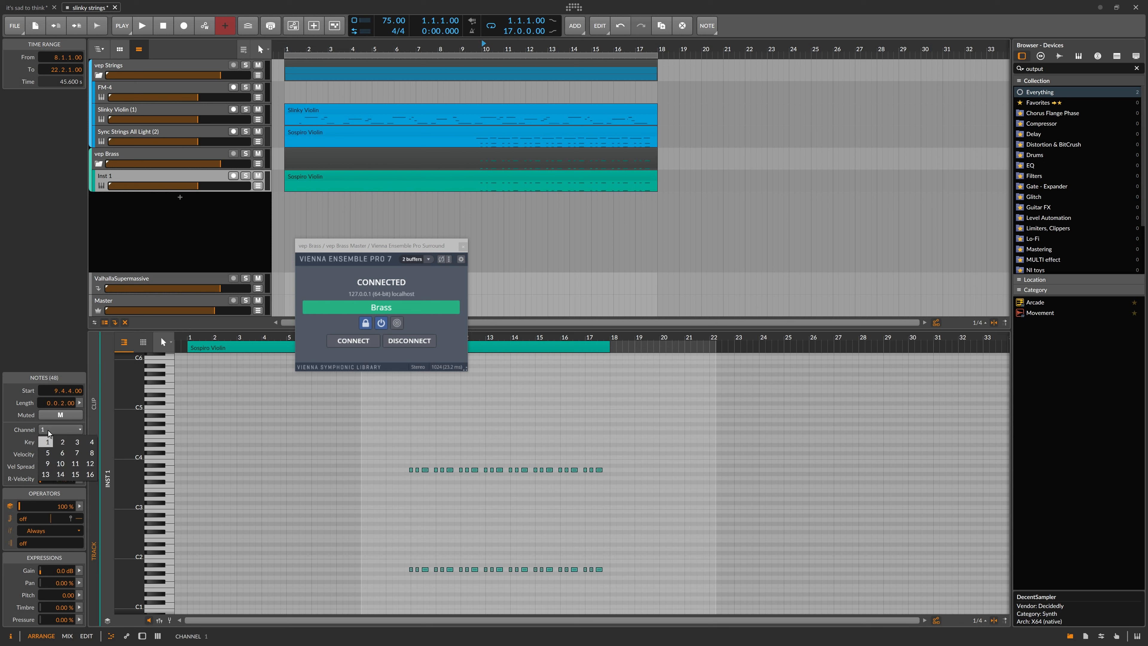
{"action": "left_click", "coordinate": [61, 444]}
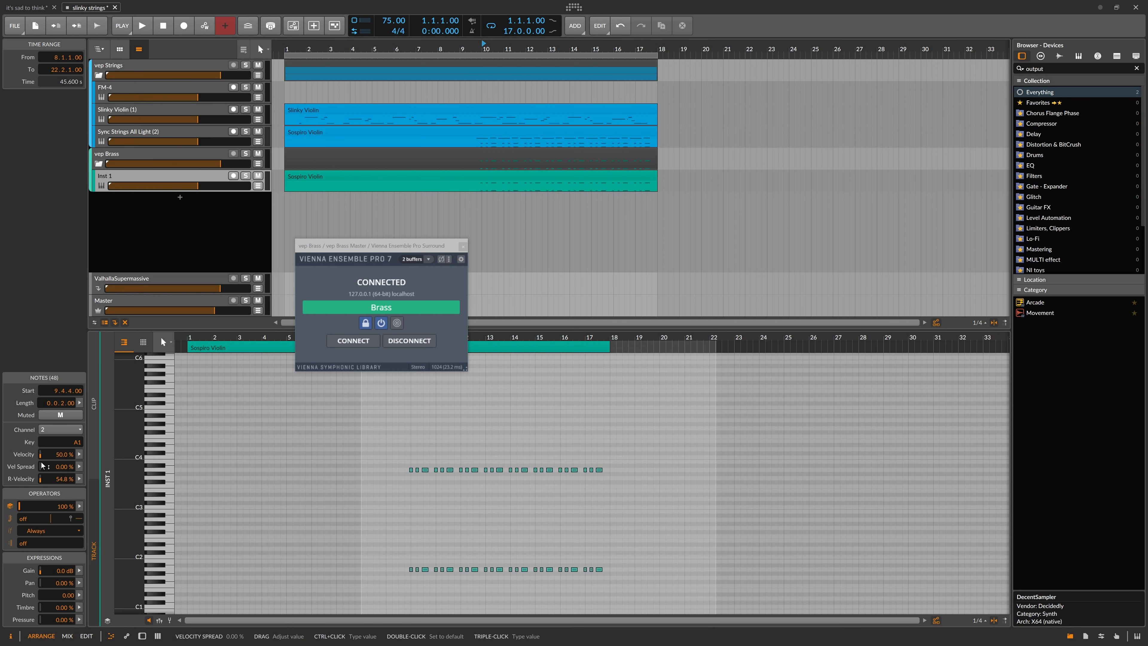
{"action": "left_click", "coordinate": [49, 430]}
{"action": "left_click", "coordinate": [50, 436]}
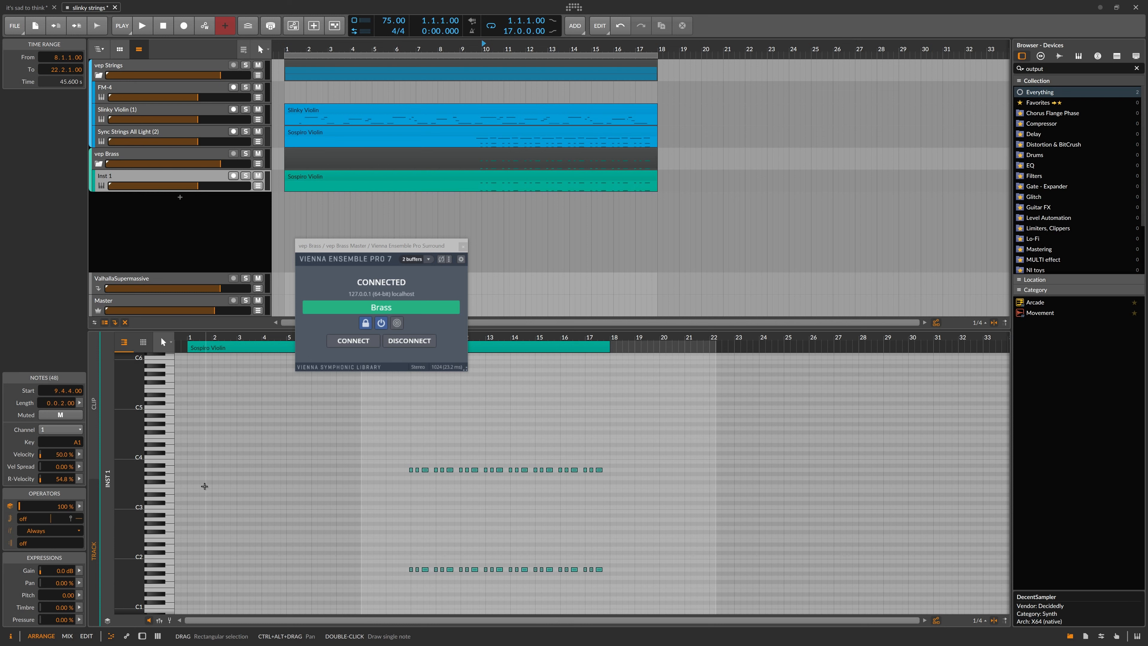
{"action": "left_click", "coordinate": [383, 451]}
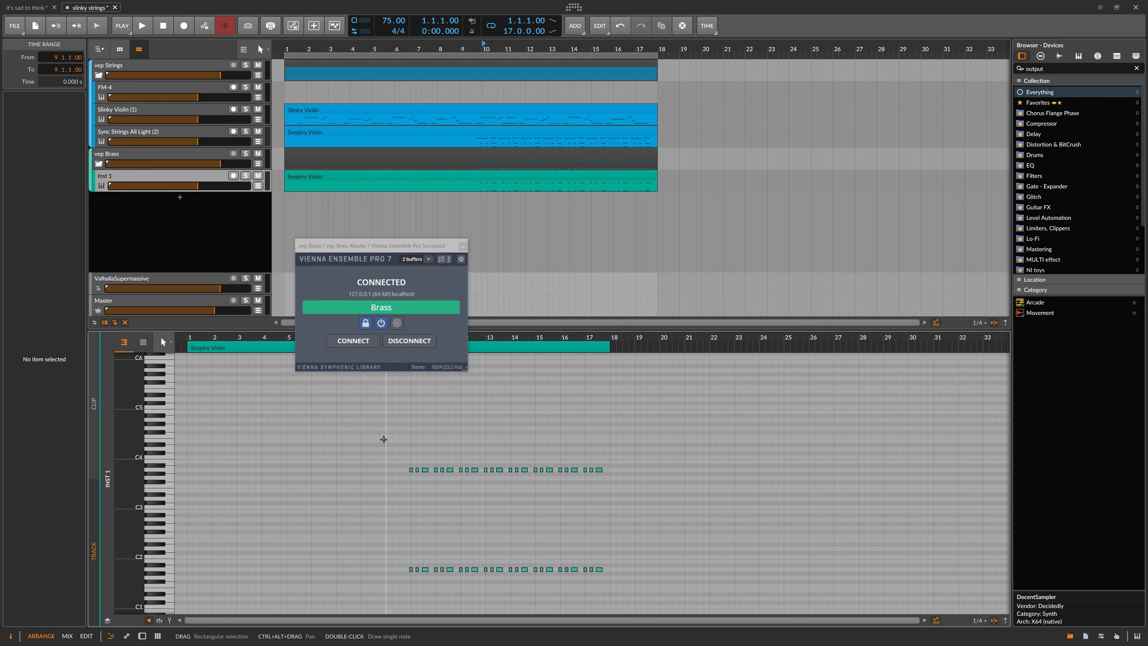
Arm the Inst 1 track for recording.
{"action": "left_click", "coordinate": [520, 177]}
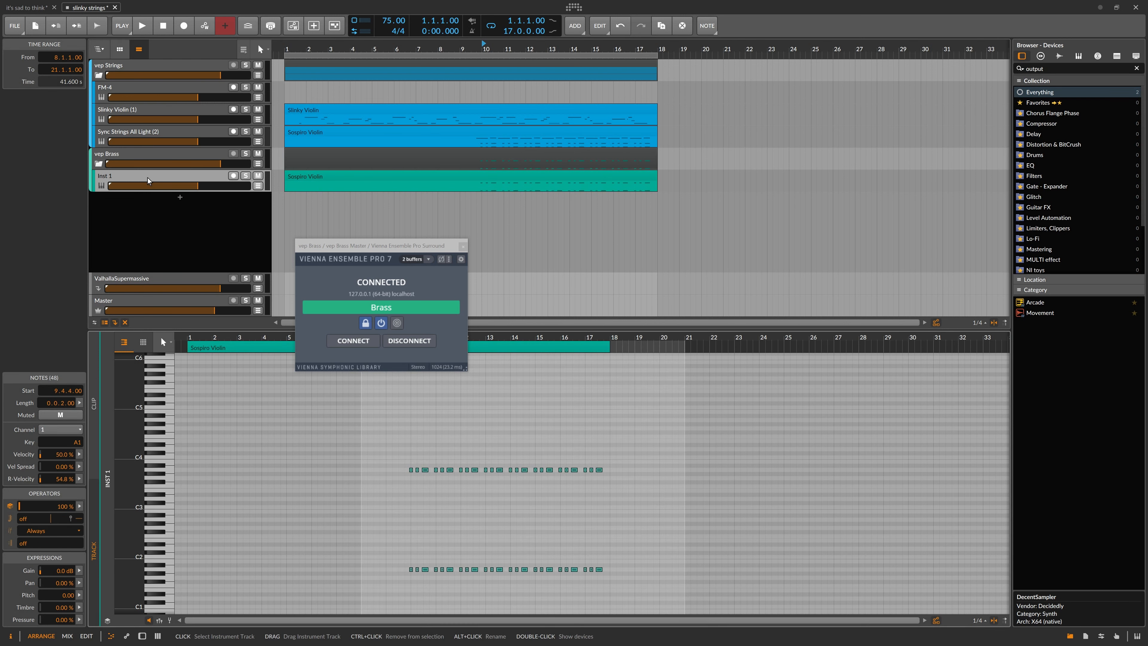
{"action": "left_click", "coordinate": [147, 177]}
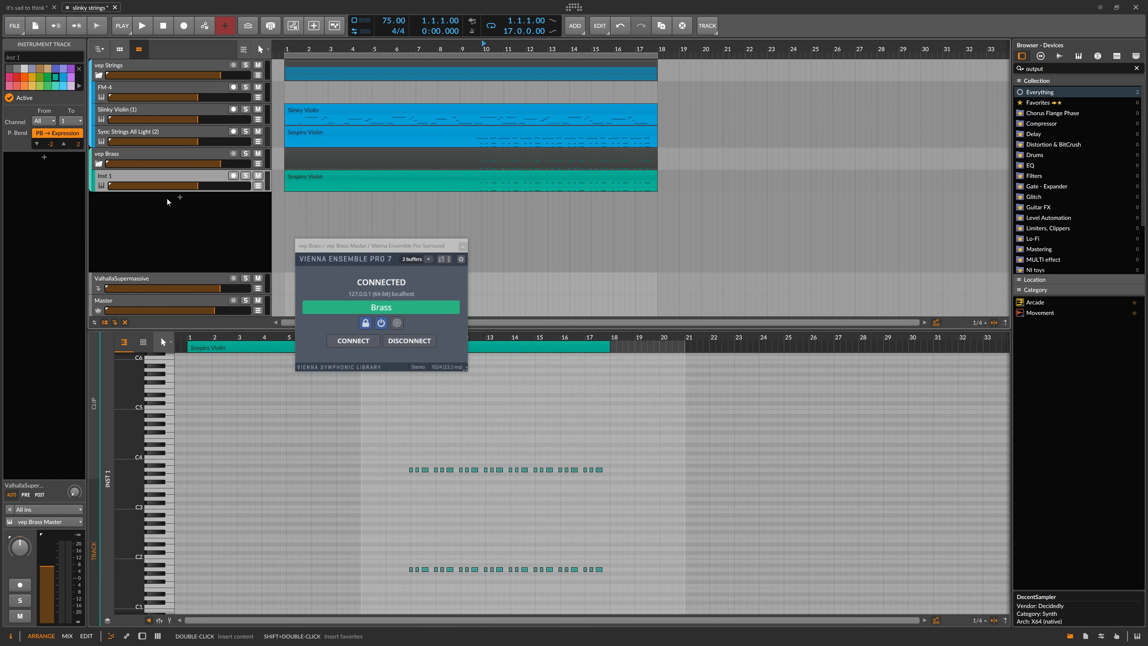
{"action": "left_click", "coordinate": [233, 176]}
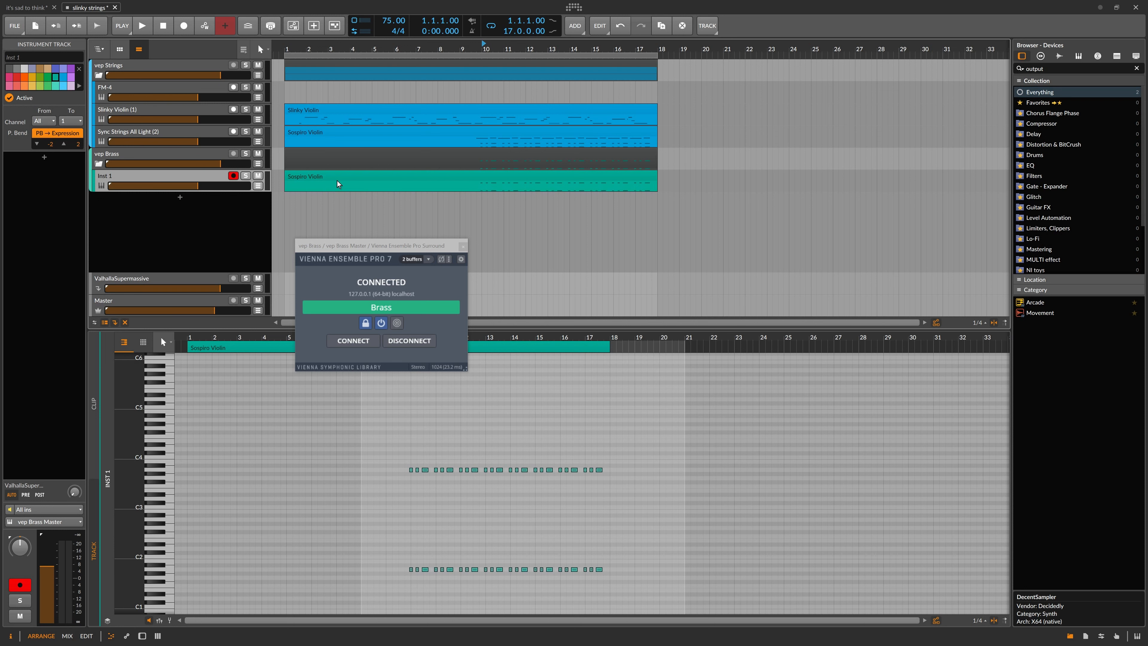
Rename the clip on the Inst 1 track as Brass.
{"action": "left_click", "coordinate": [319, 178]}
{"action": "left_click", "coordinate": [54, 57]}
{"action": "type", "text": "Brass"}
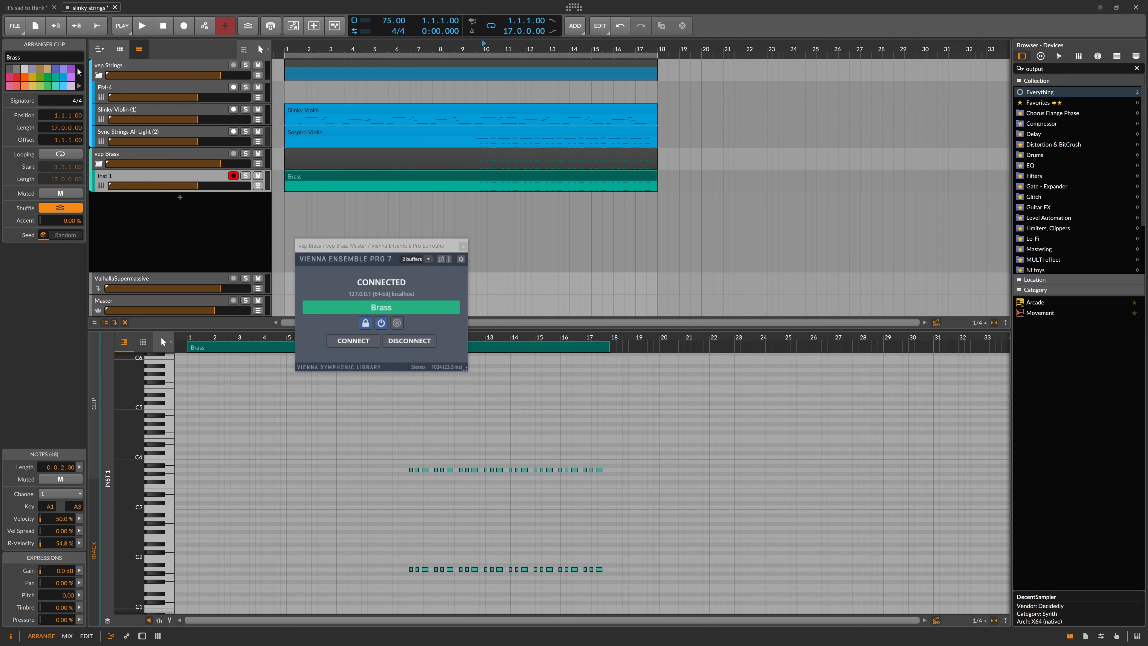
Rename the Inst 1 track as Dim Brass.
{"action": "left_click", "coordinate": [132, 175]}
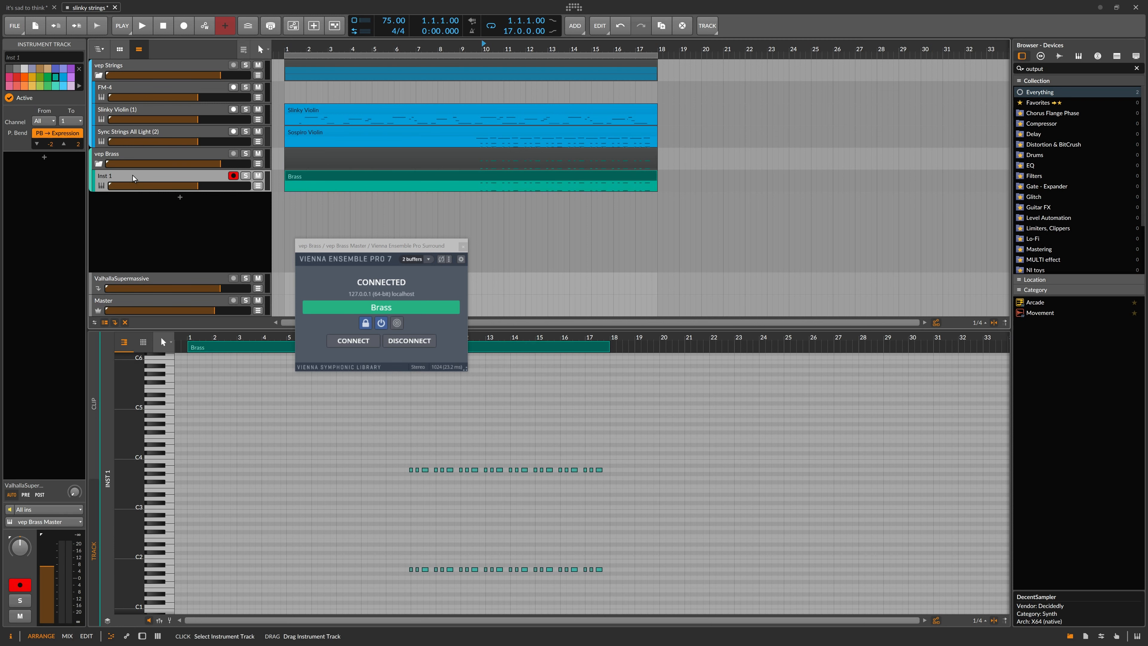
{"action": "left_click", "coordinate": [44, 57]}
{"action": "type", "text": "D"}
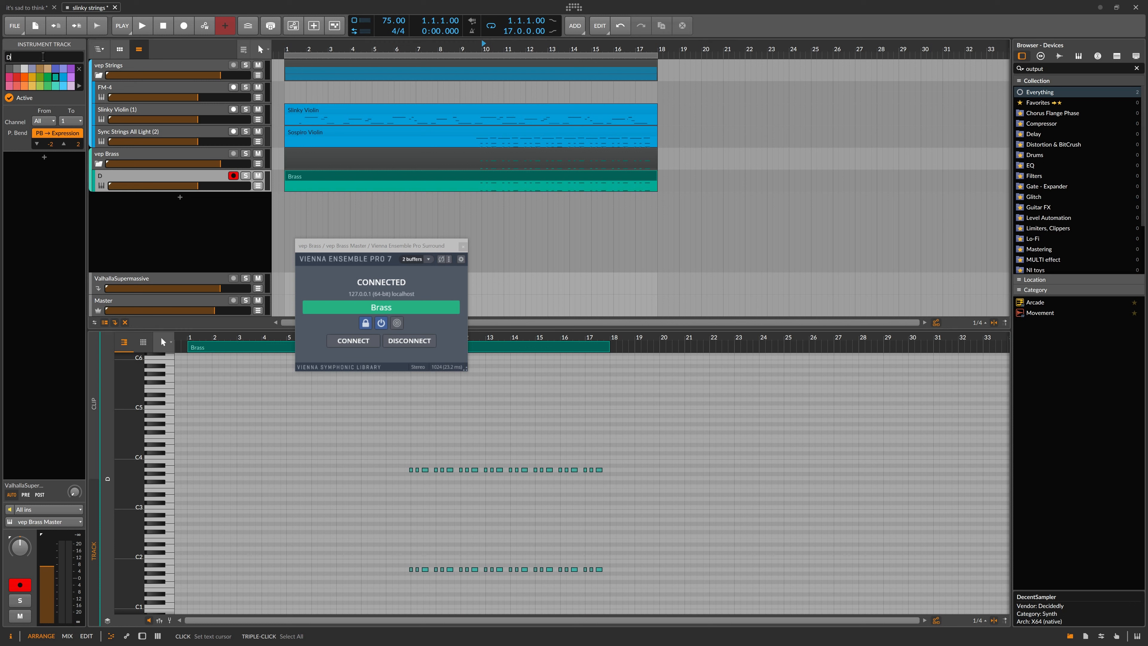
{"action": "type", "text": "im Brass"}
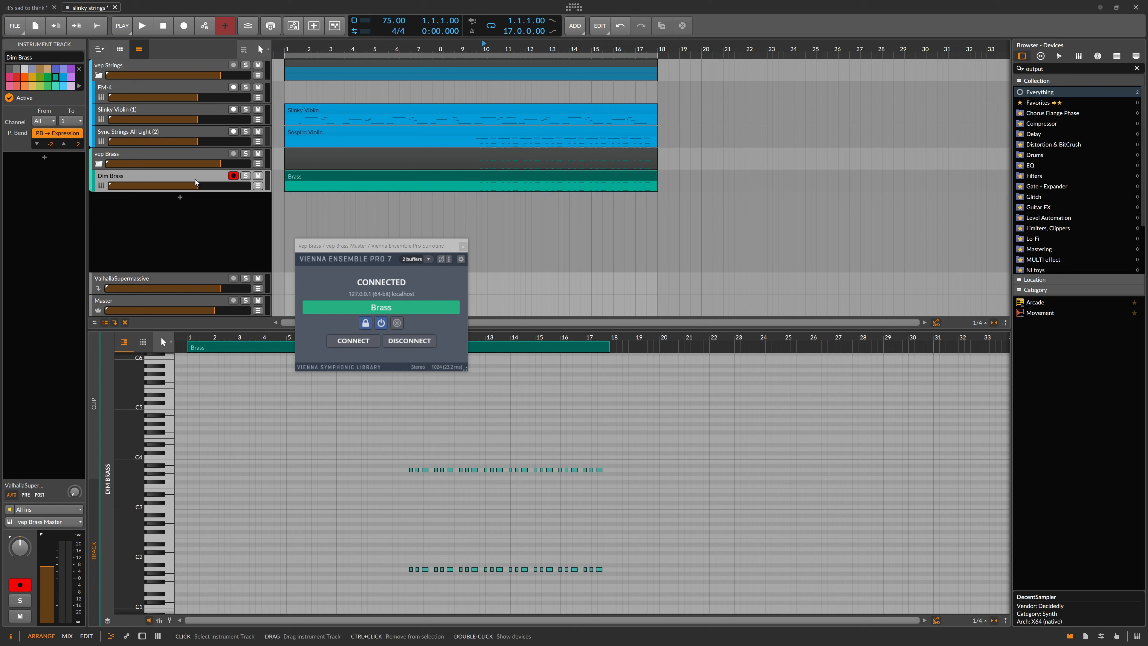
{"action": "left_click", "coordinate": [186, 174]}
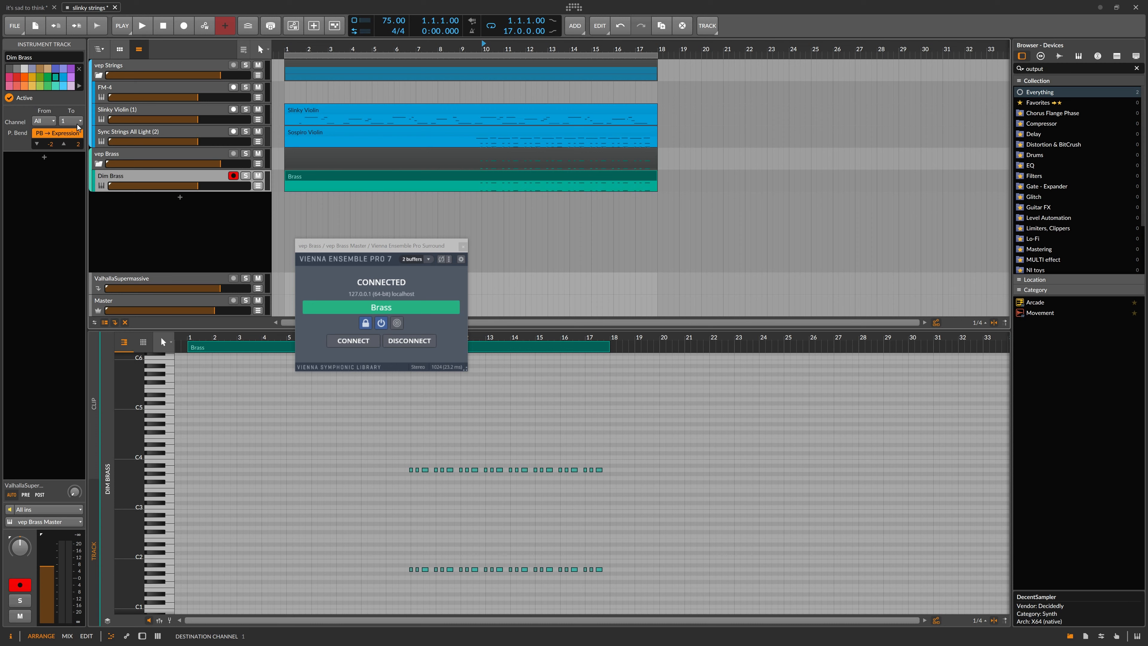
In Vienna Ensemble Pro, set the Synchron Player channel's MIDI input channel to 5.
{"action": "key", "text": "alt+Tab"}
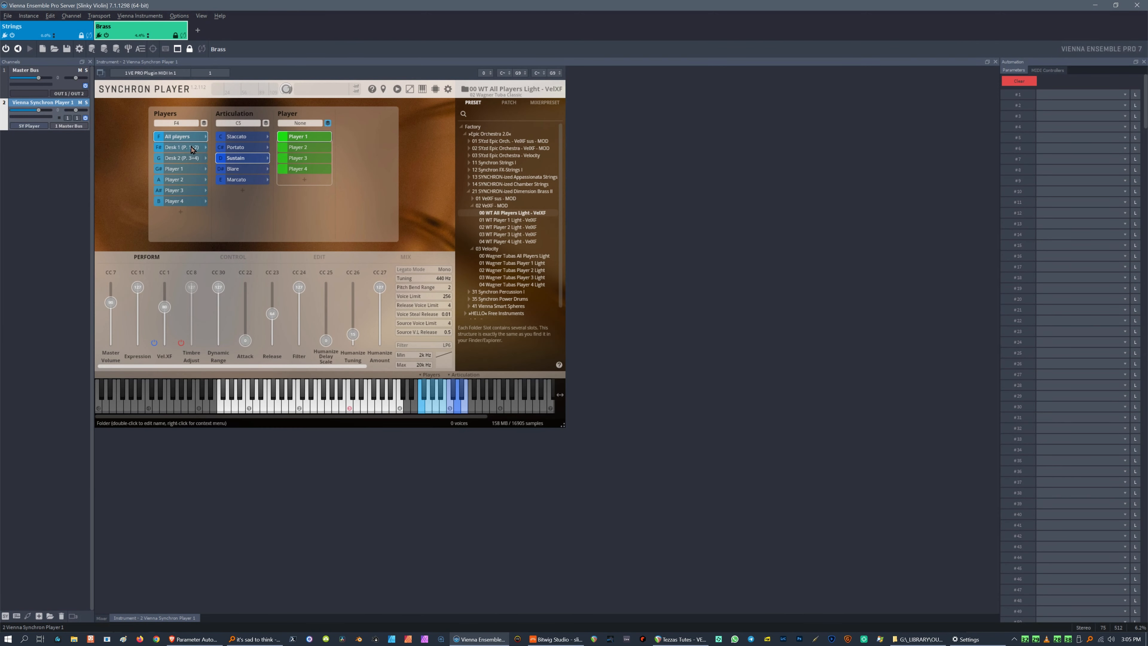
{"action": "left_click", "coordinate": [76, 118]}
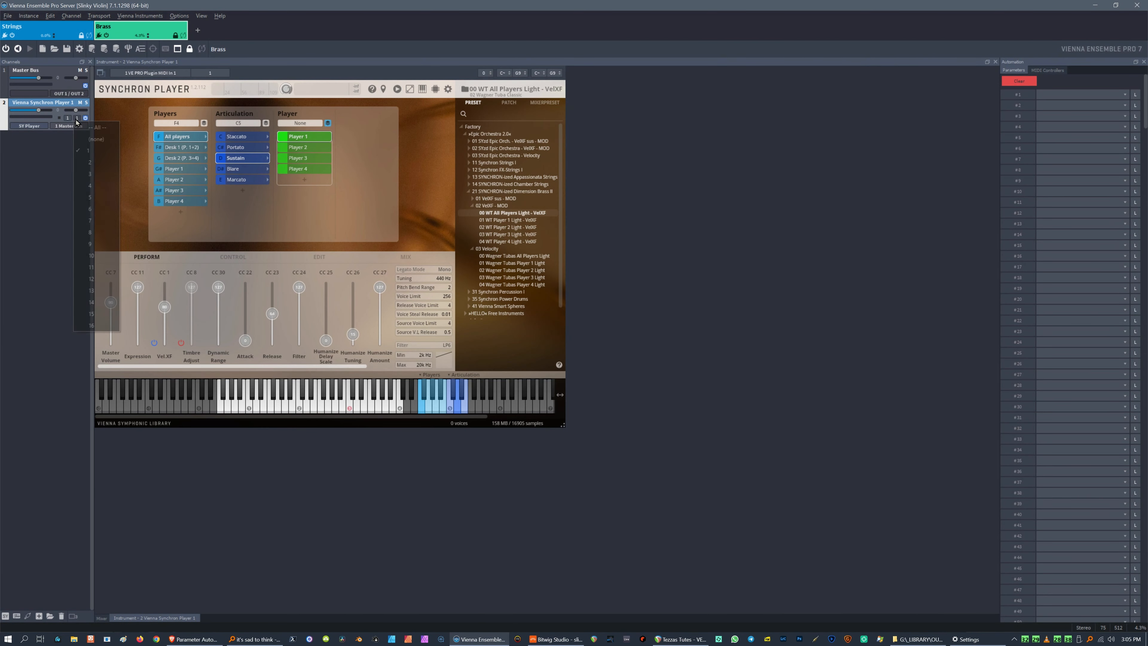
{"action": "left_click", "coordinate": [96, 202]}
{"action": "key", "text": "alt+Tab"}
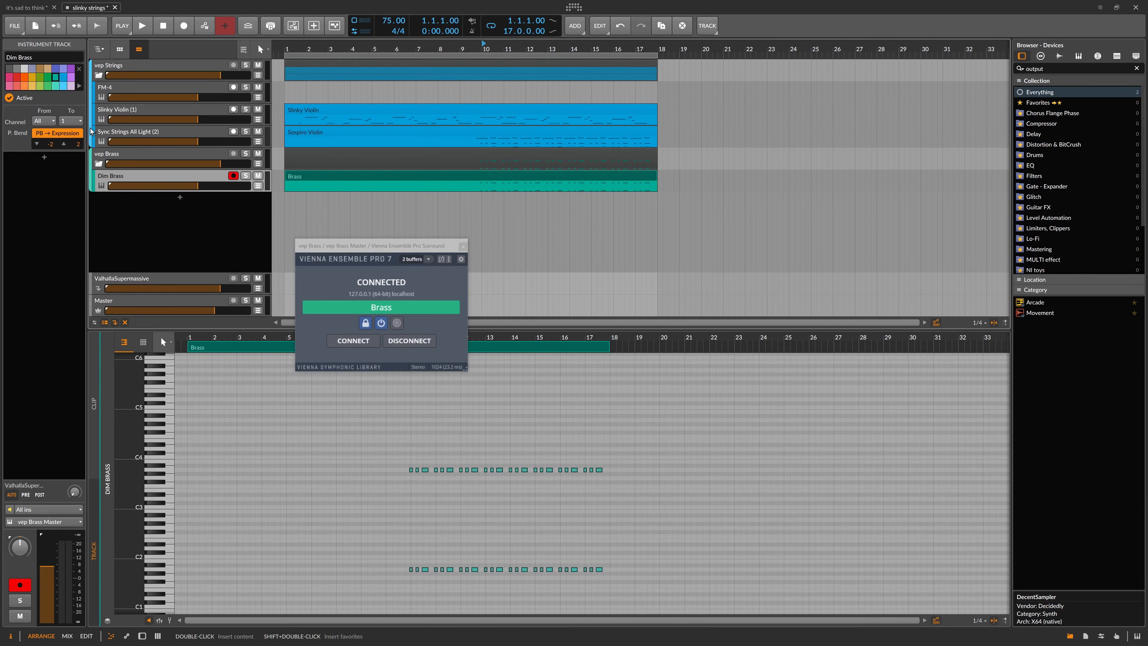
Set the Dim Brass track's note destination channel to 5.
{"action": "left_click", "coordinate": [71, 120]}
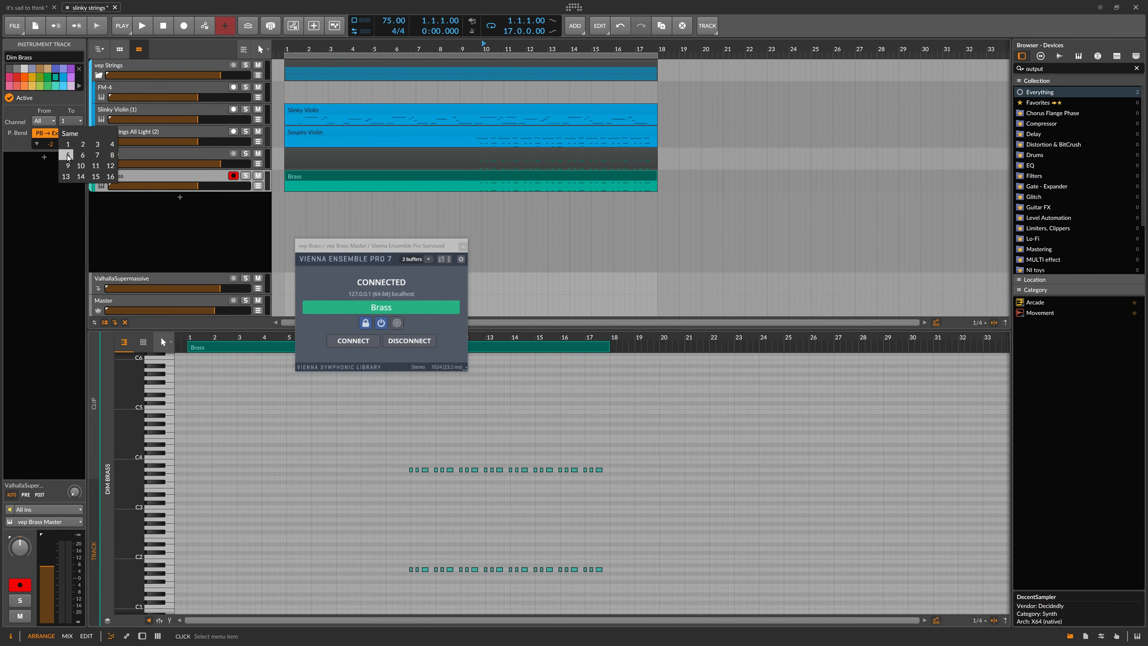
{"action": "left_click", "coordinate": [67, 155]}
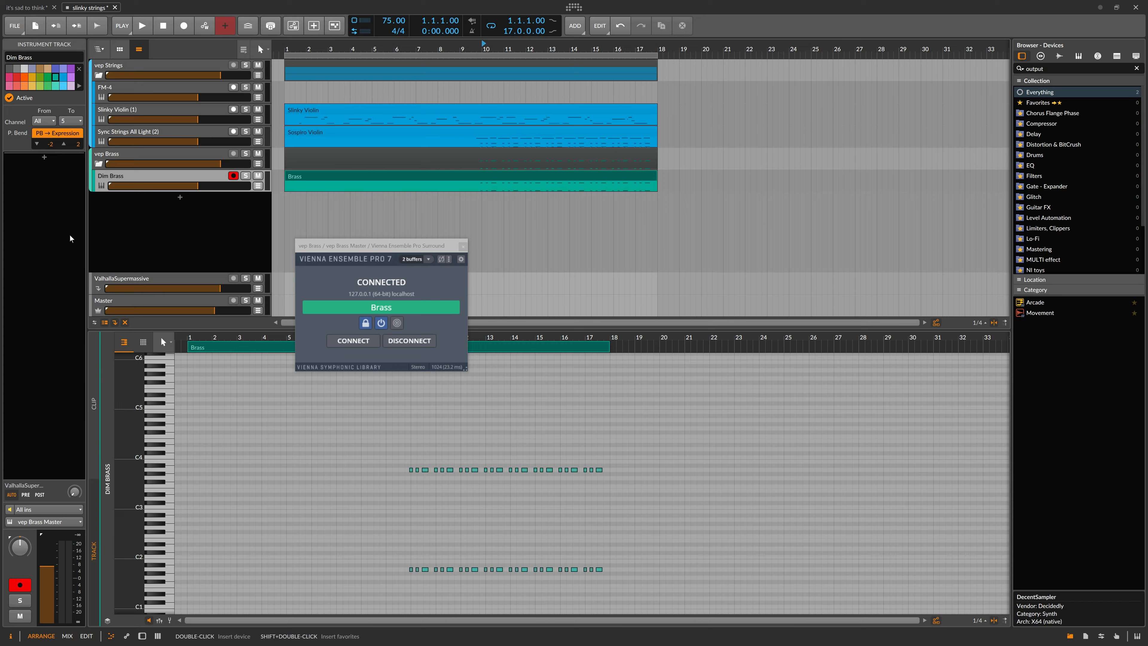
{"action": "key", "text": "alt+Tab"}
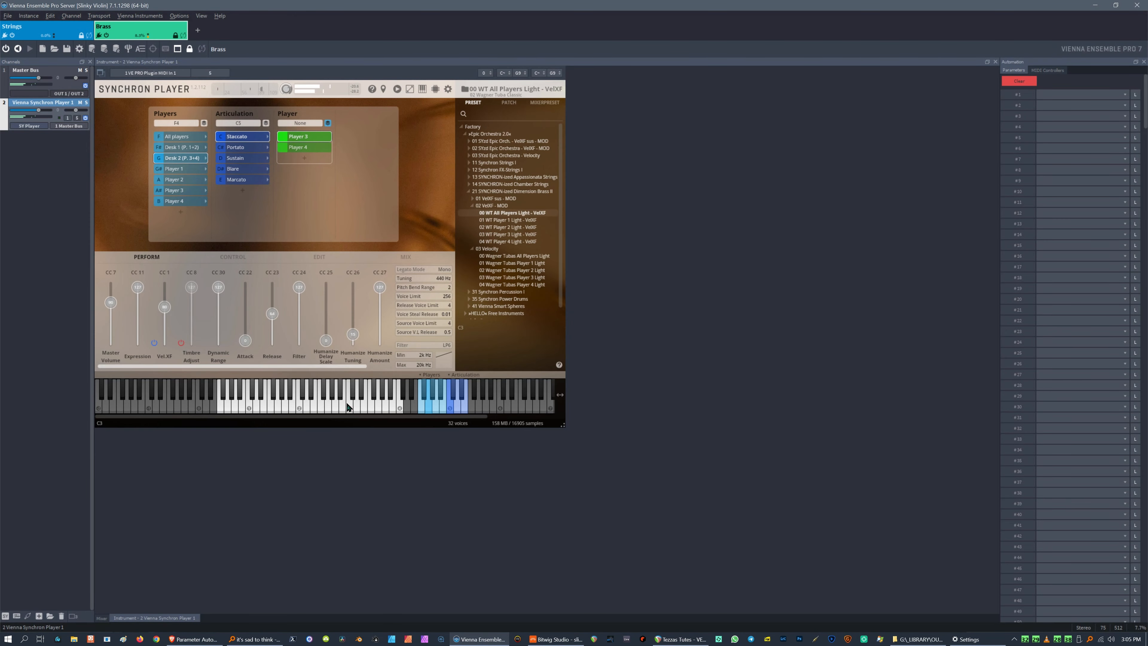
{"action": "key", "text": "alt+Tab"}
Move the Vienna Ensemble Pro plugin window aside and set all notes in the Brass clip to MIDI channel 5.
{"action": "left_click_drag", "start_coordinate": [363, 248], "coordinate": [824, 154]}
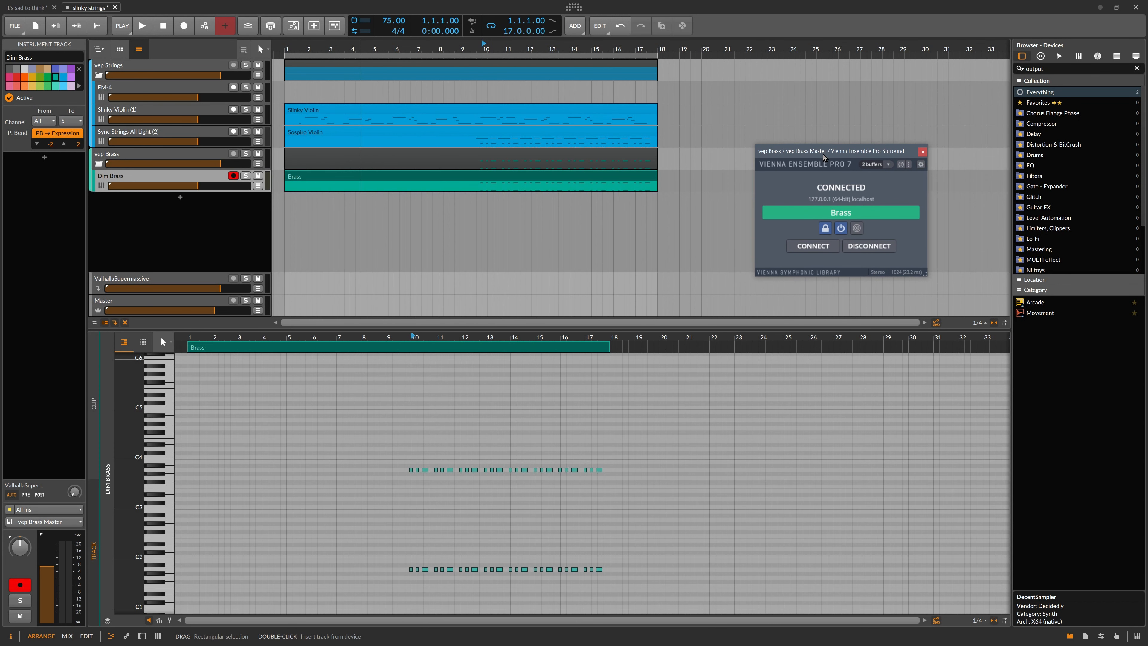
{"action": "left_click", "coordinate": [191, 177]}
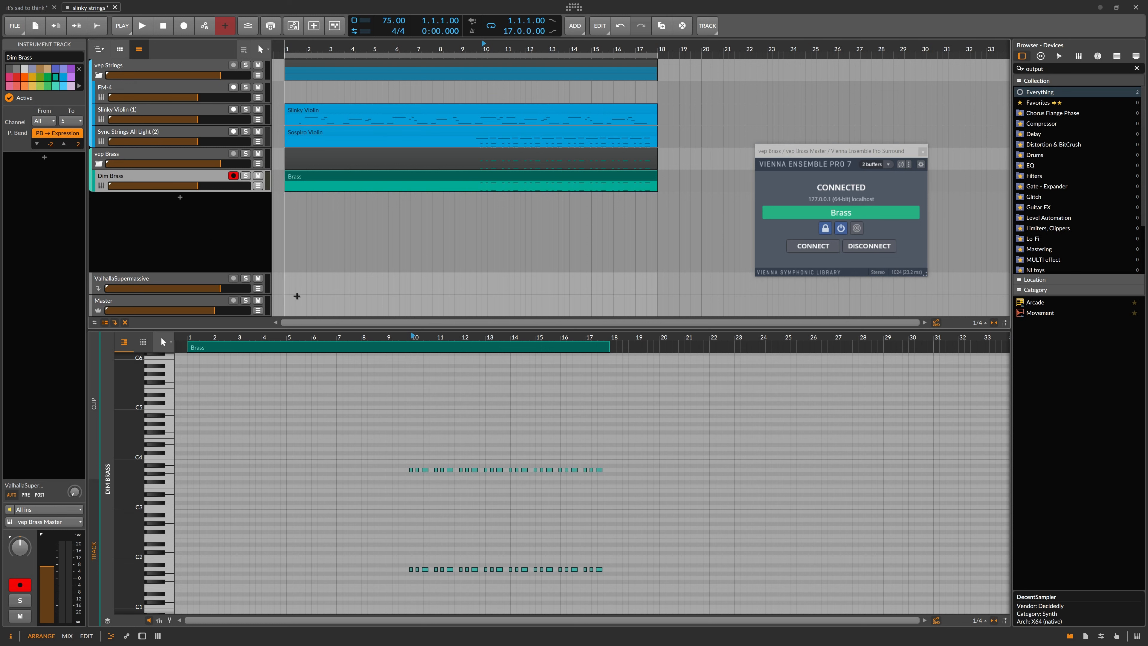
{"action": "left_click_drag", "start_coordinate": [326, 415], "coordinate": [691, 617]}
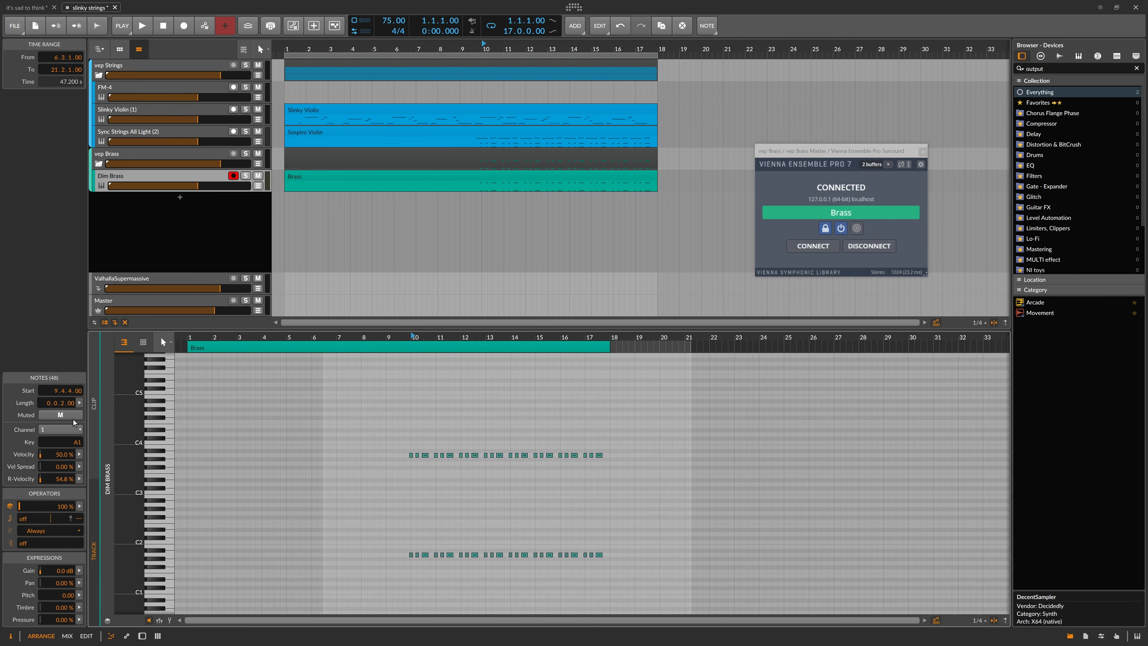
{"action": "left_click", "coordinate": [69, 430]}
{"action": "left_click", "coordinate": [47, 453]}
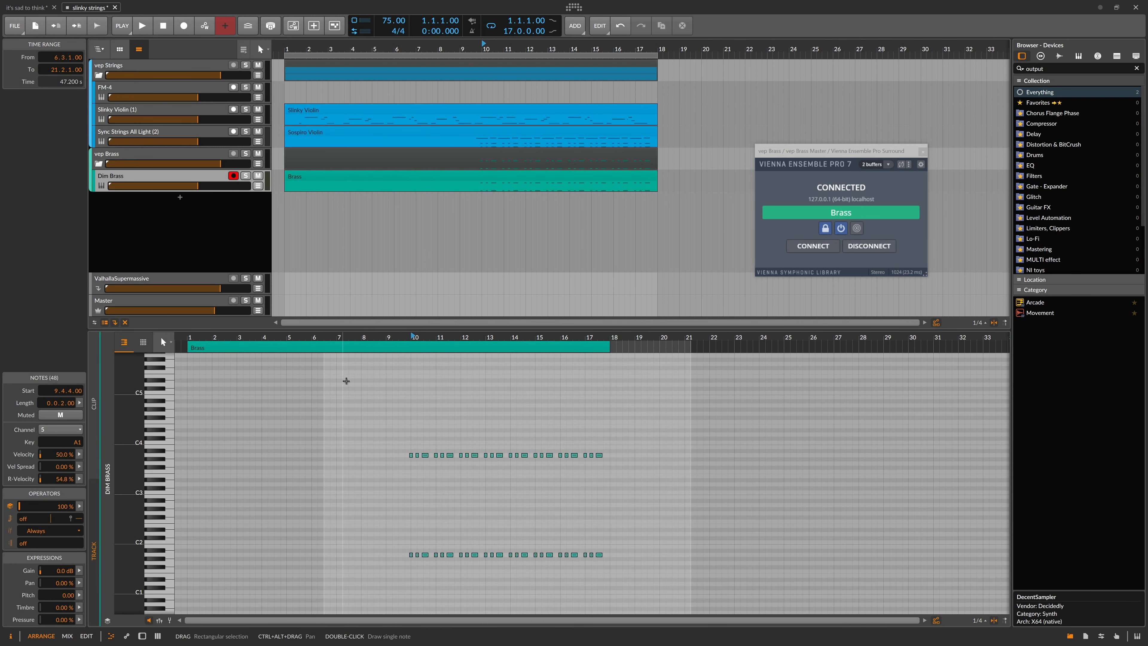
{"action": "key", "text": "alt+Tab"}
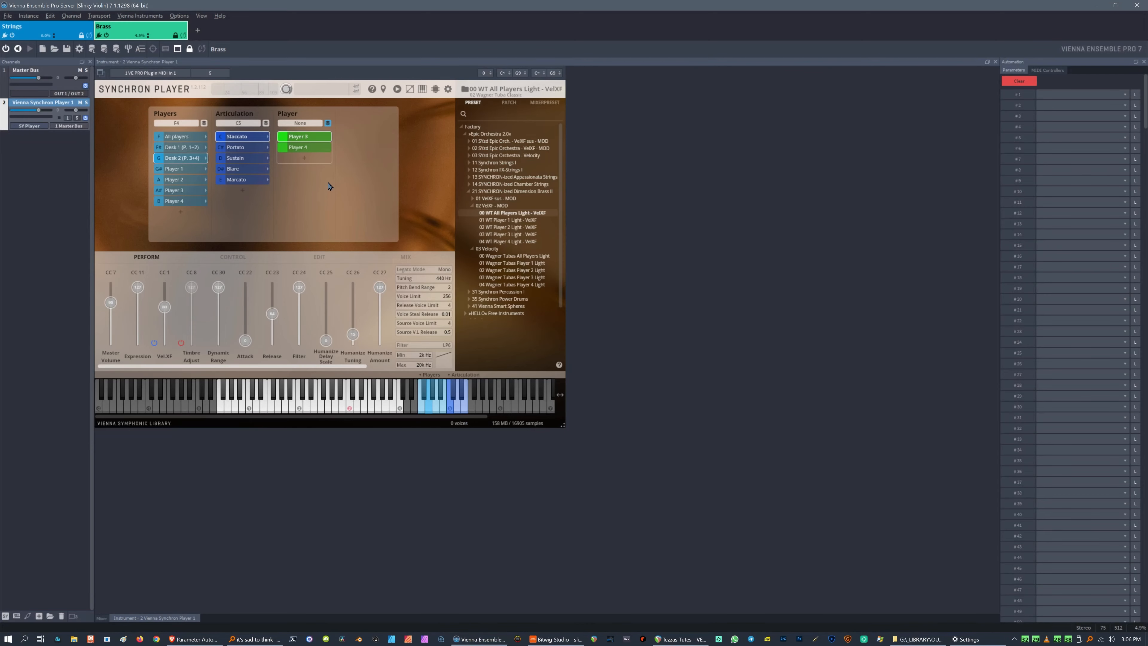
Play back the Brass clip in the project from the current position.
{"action": "key", "text": "alt+Tab"}
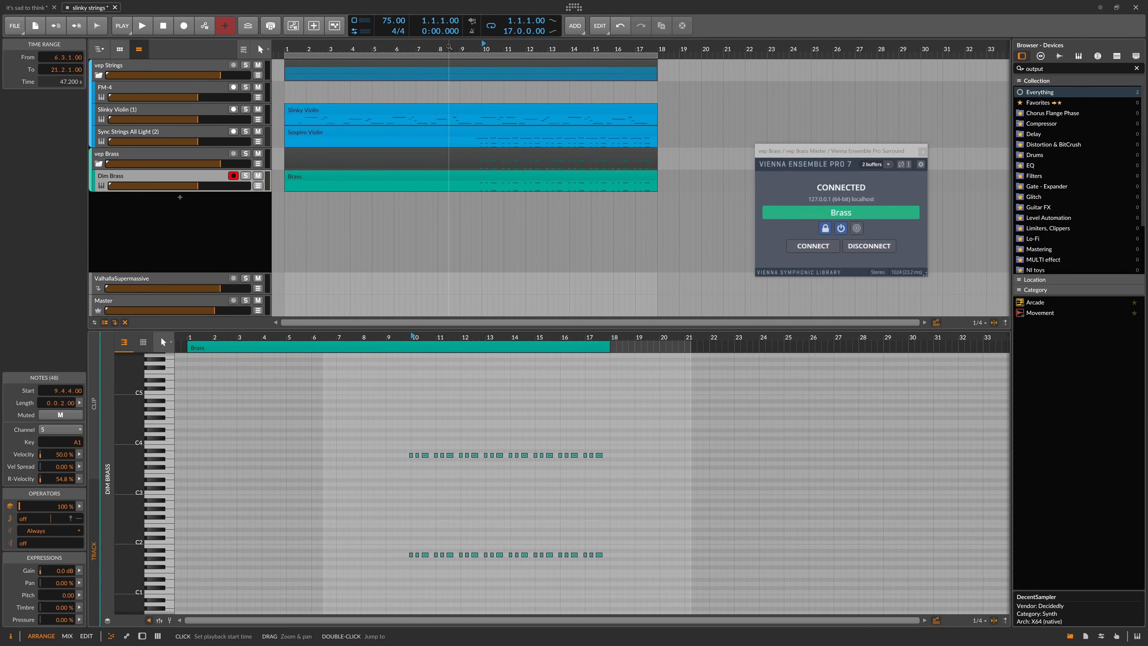
{"action": "left_click", "coordinate": [407, 346]}
{"action": "key", "text": "space"}
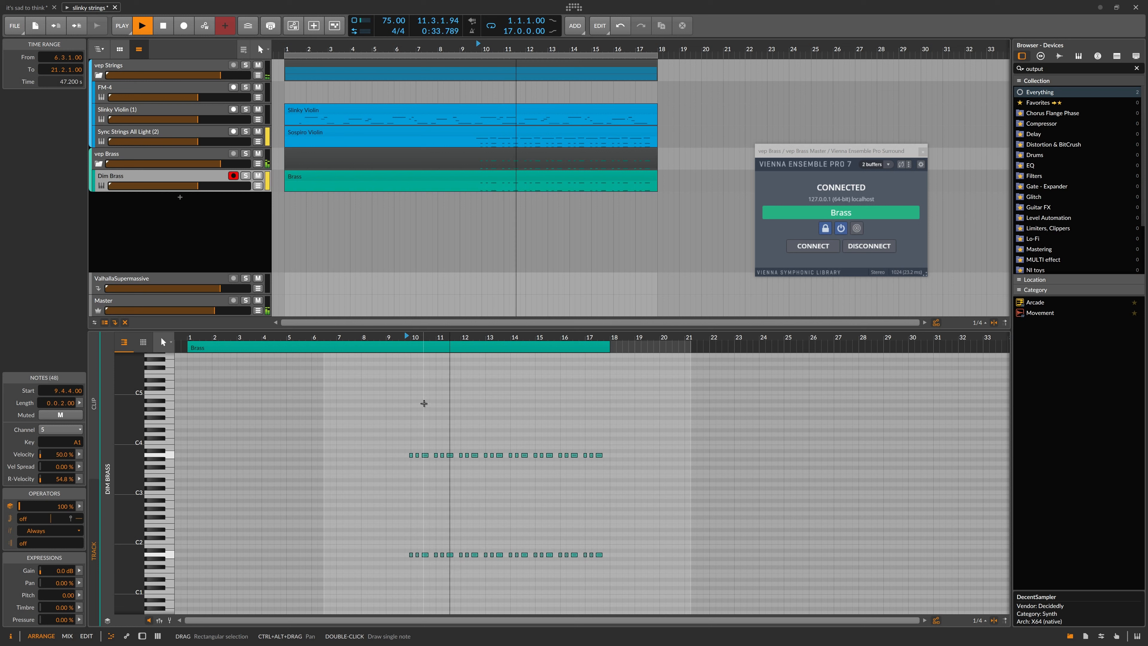
{"action": "key", "text": "space"}
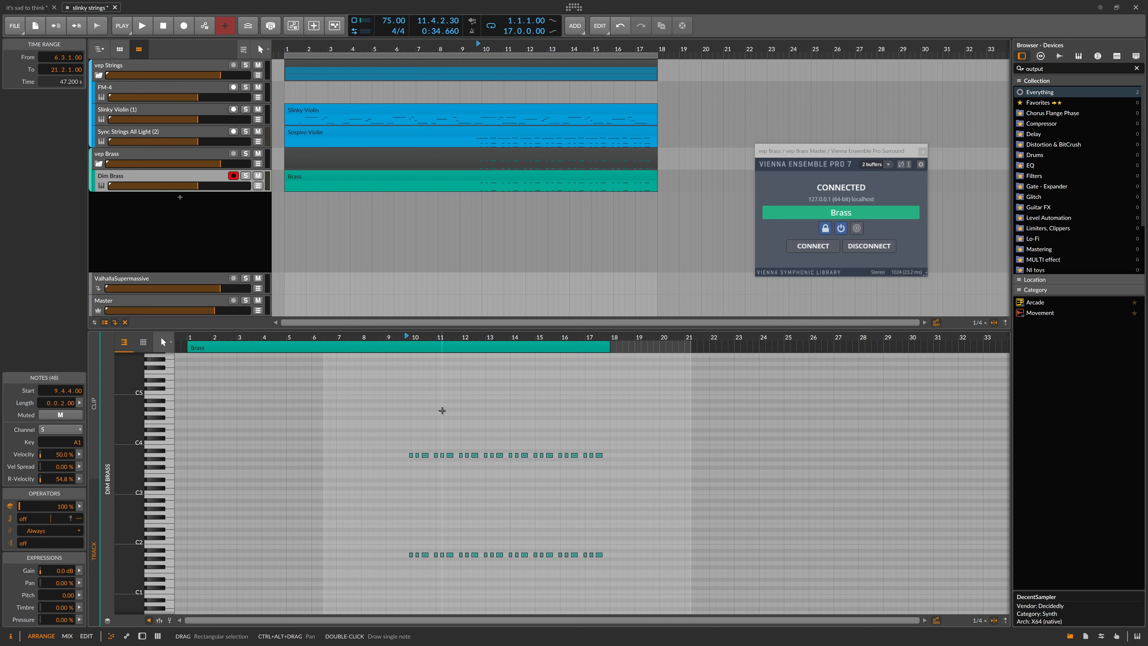
Select the Dim Brass track and, in Vienna Ensemble Pro, set the Synchron Player channel's MIDI input to VE PRO Plugin MIDI In 2.
{"action": "left_click_drag", "start_coordinate": [366, 407], "coordinate": [644, 577]}
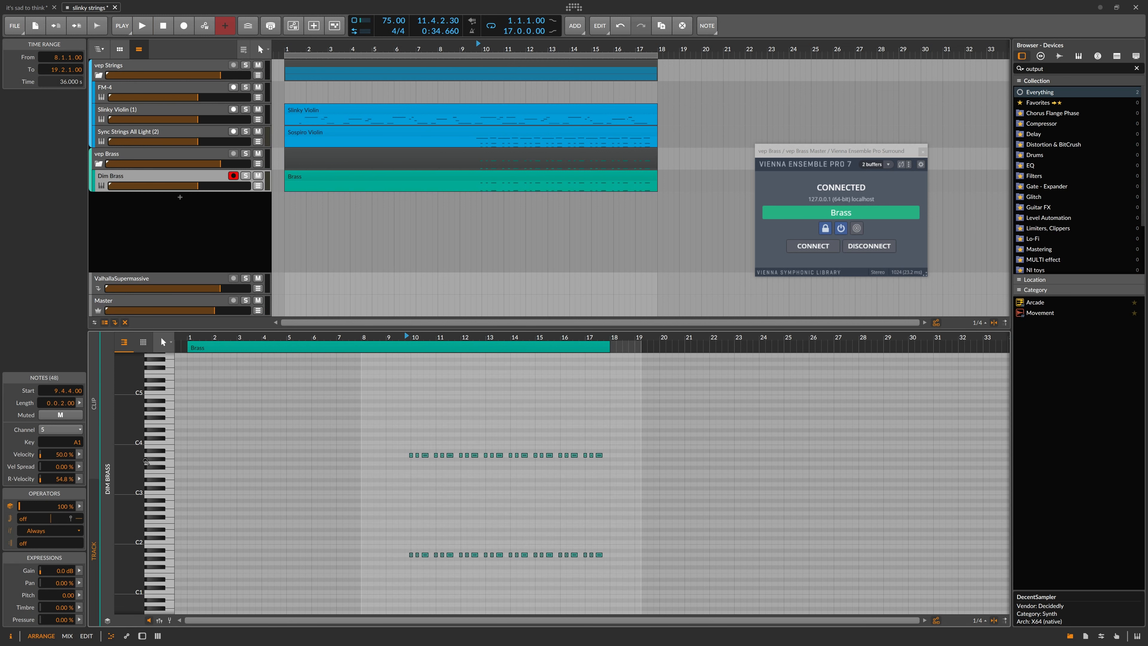
{"action": "left_click", "coordinate": [169, 178]}
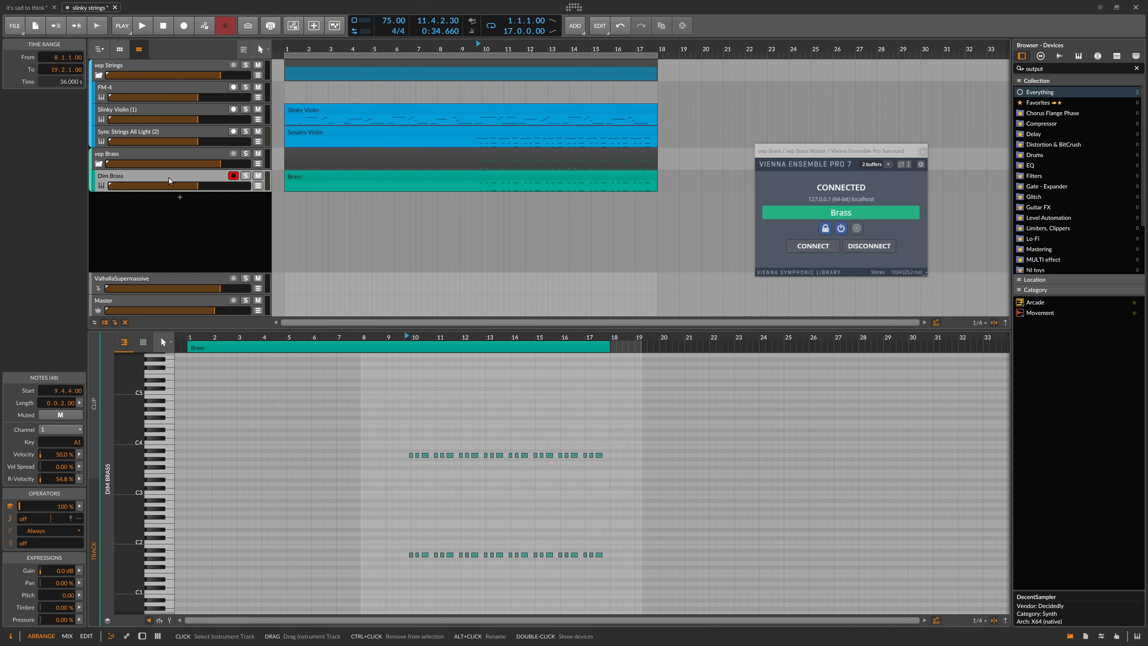
{"action": "left_click", "coordinate": [70, 121]}
{"action": "key", "text": "alt+Tab"}
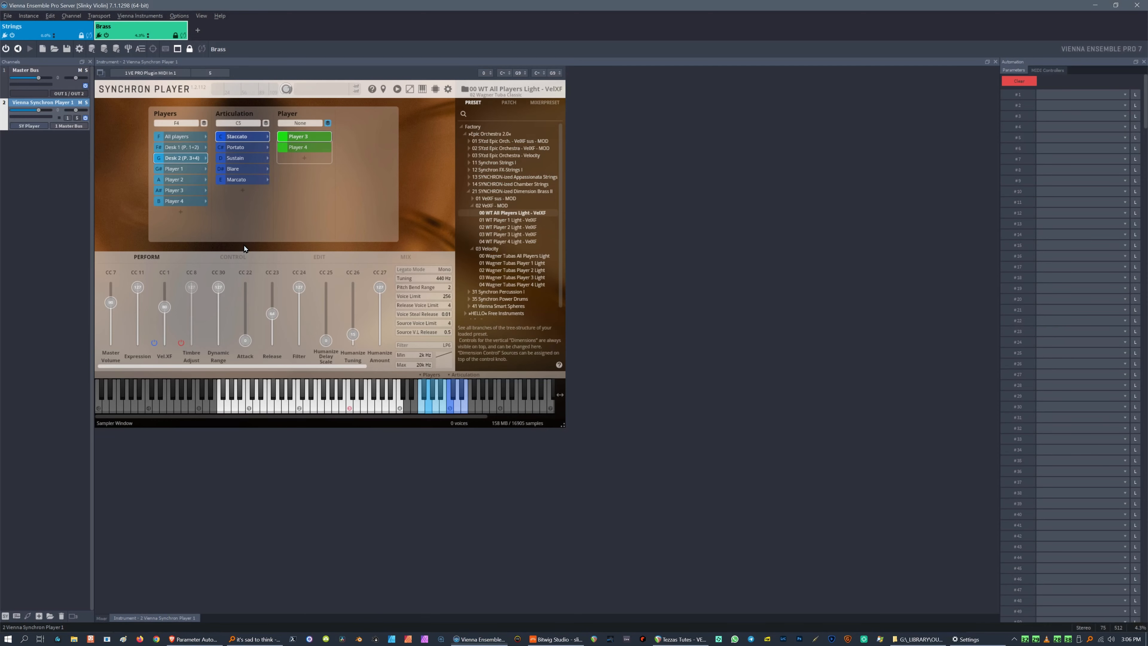
{"action": "left_click", "coordinate": [200, 74]}
{"action": "left_click", "coordinate": [201, 81]}
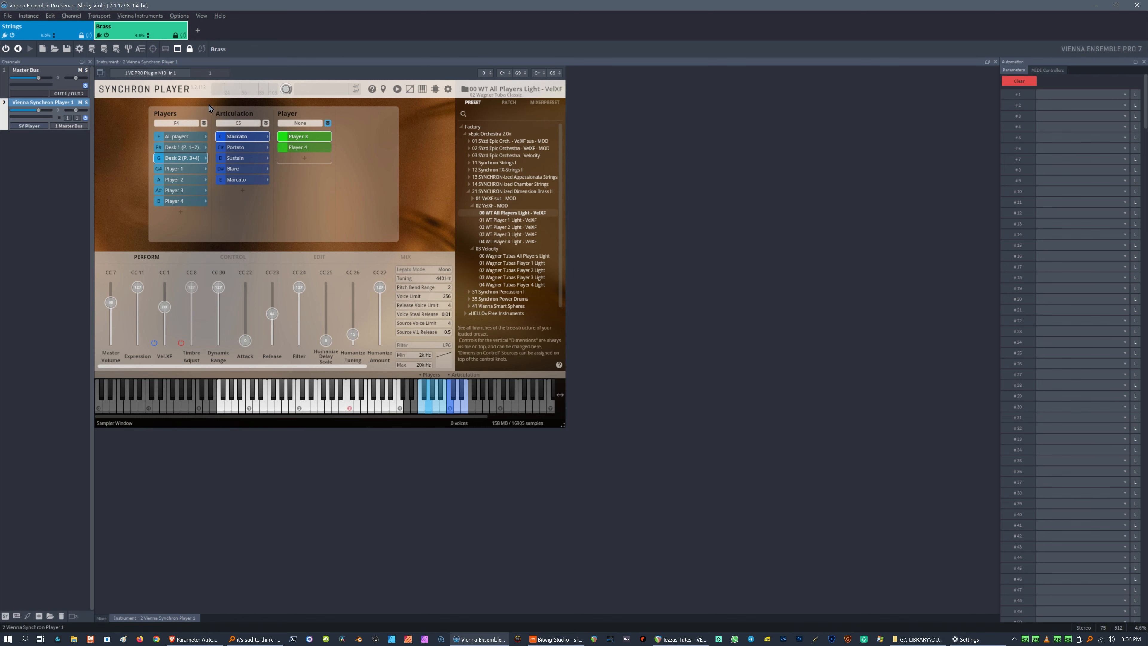
Open the Strings instance's Slinky 1 Decent Sampler and remove the Dynamics knob's CC 1 MIDI automation.
{"action": "key", "text": "alt+Tab"}
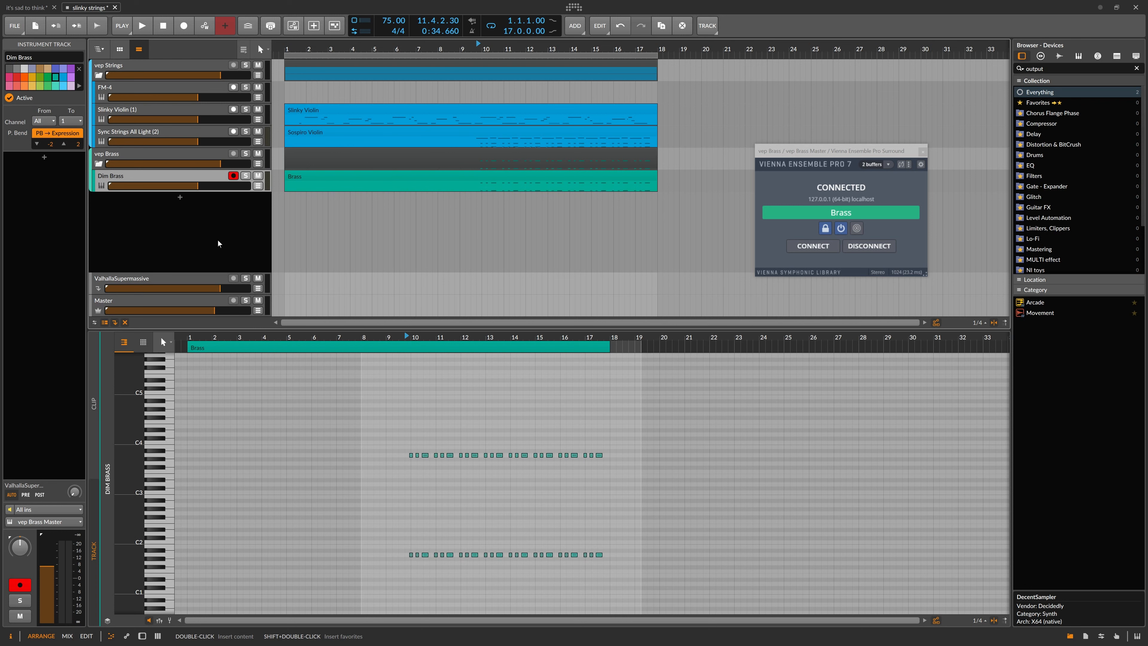
{"action": "left_click", "coordinate": [151, 90]}
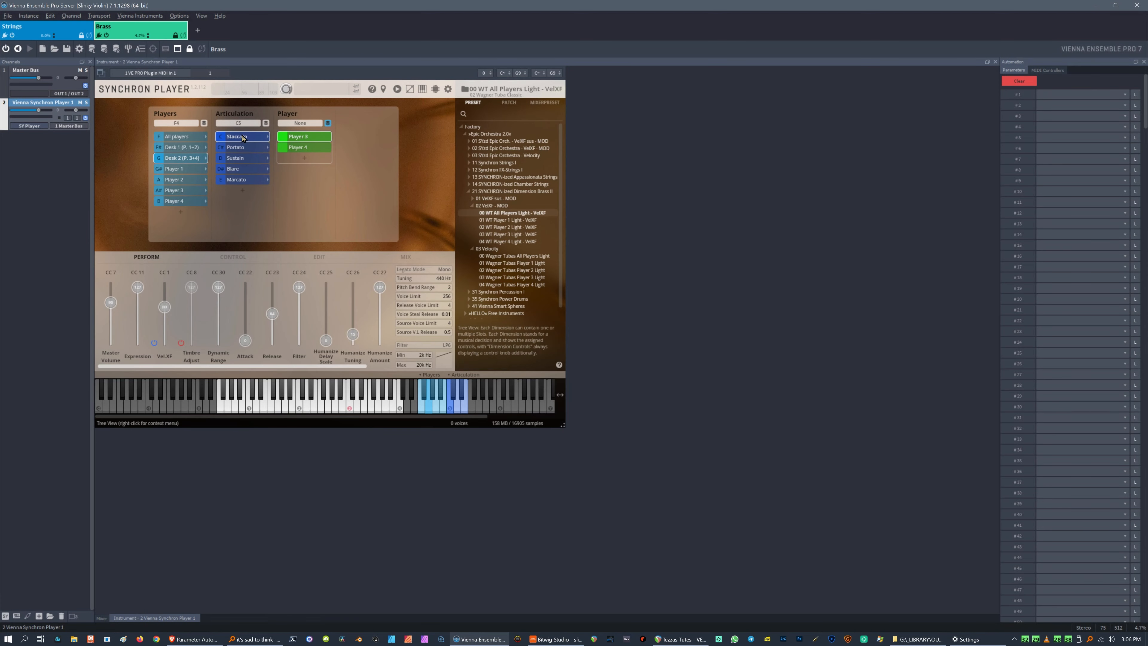
{"action": "left_click", "coordinate": [52, 31]}
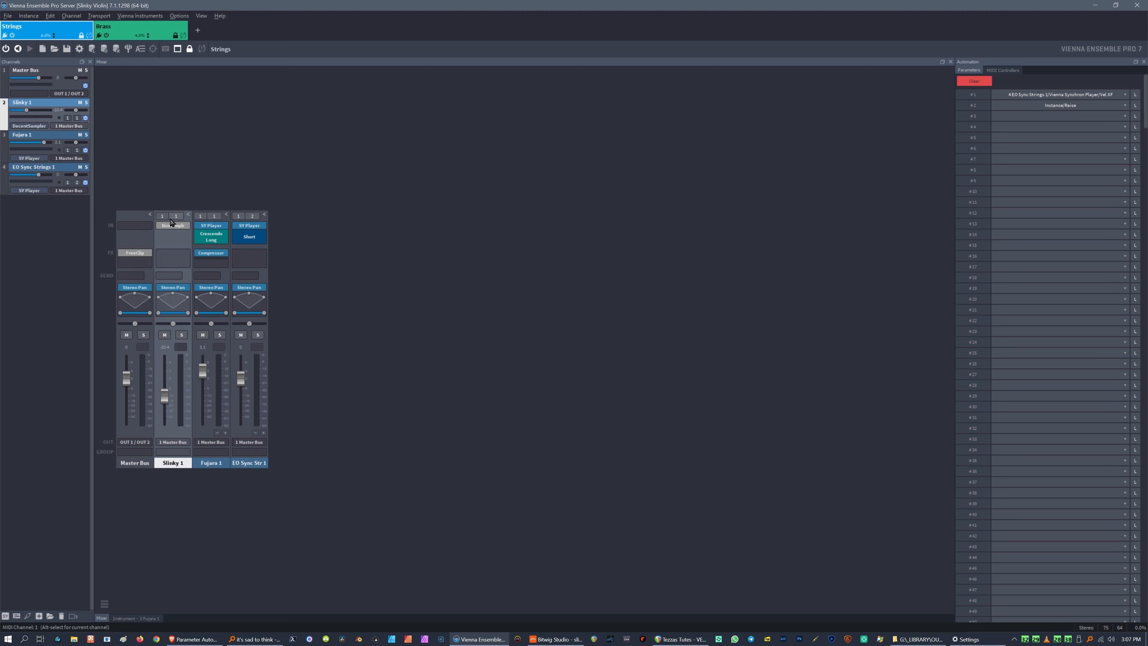
{"action": "left_click", "coordinate": [171, 230]}
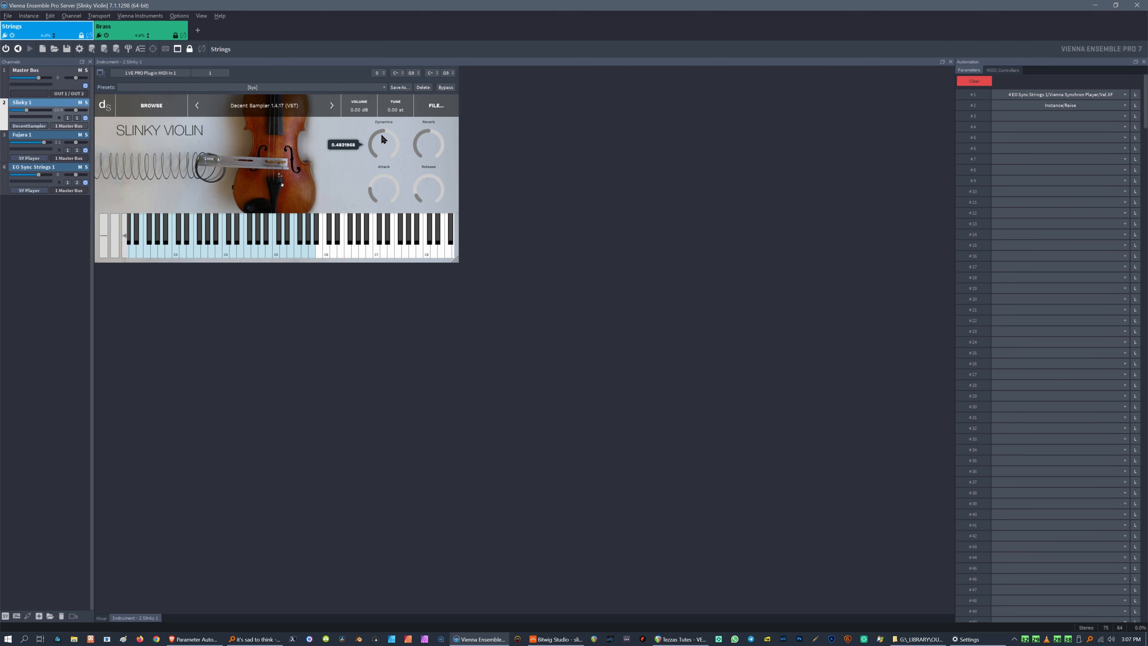
{"action": "right_click", "coordinate": [373, 157]}
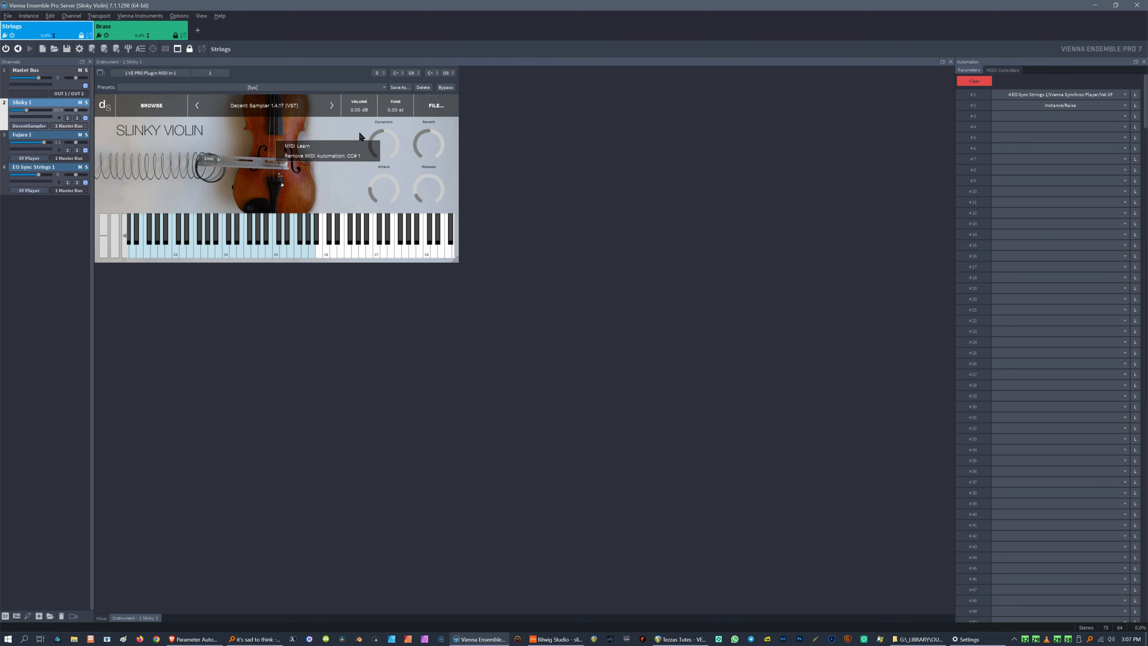
{"action": "left_click", "coordinate": [353, 156]}
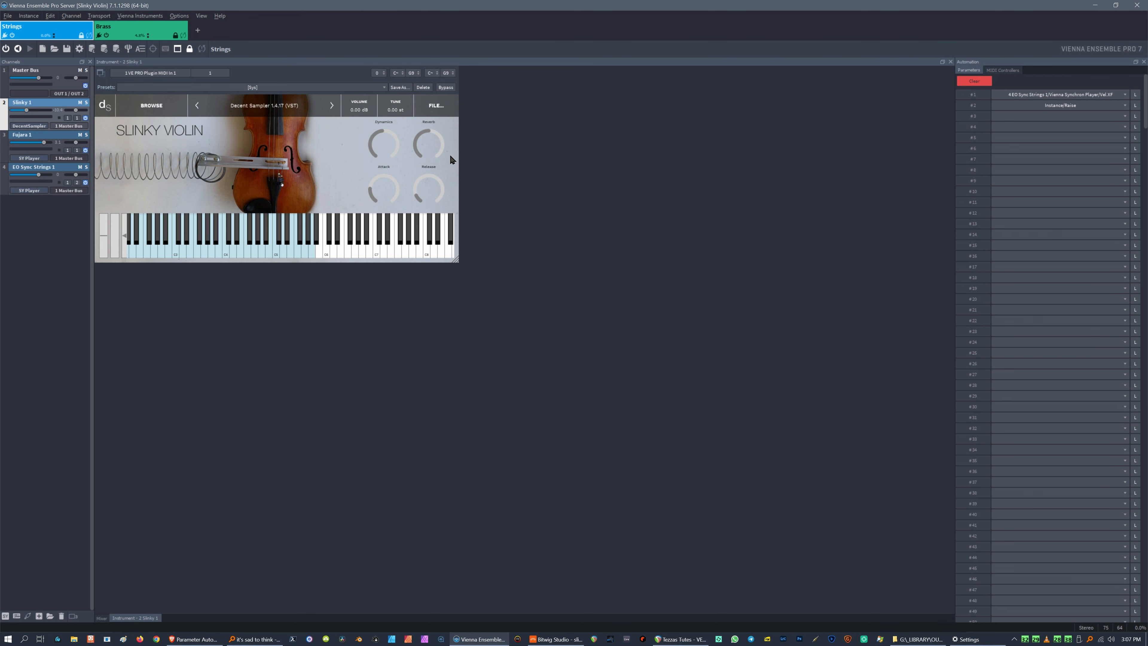
Show the Slinky Violin track's MIDI Ch. 1 Modulation automation lane.
{"action": "key", "text": "alt+Tab"}
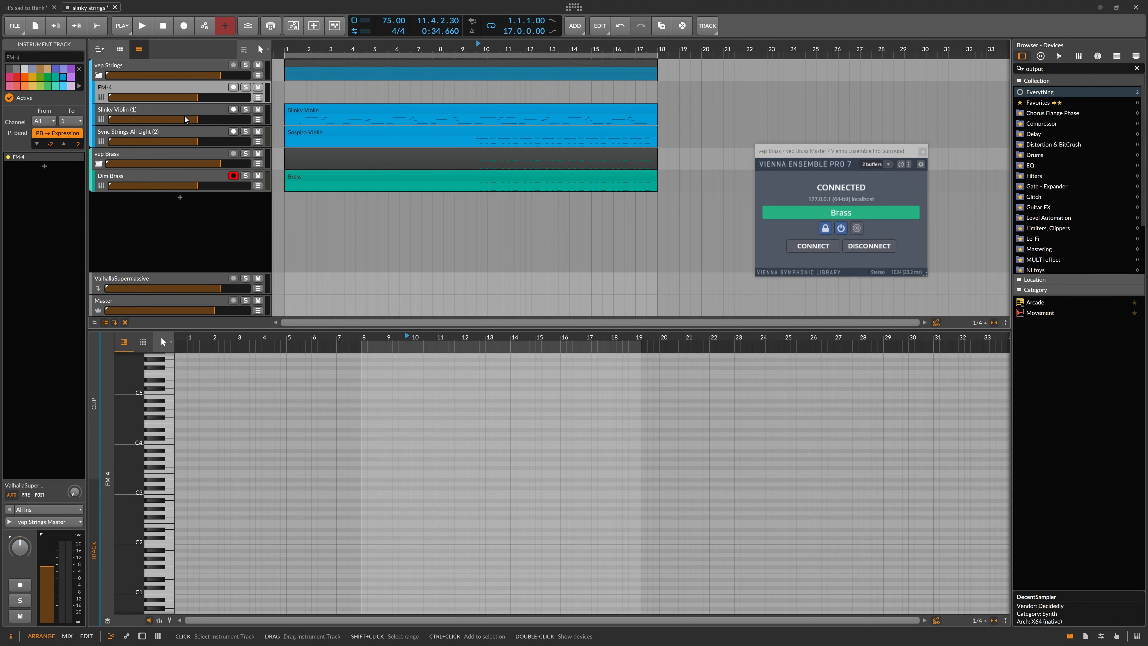
{"action": "left_click", "coordinate": [258, 119]}
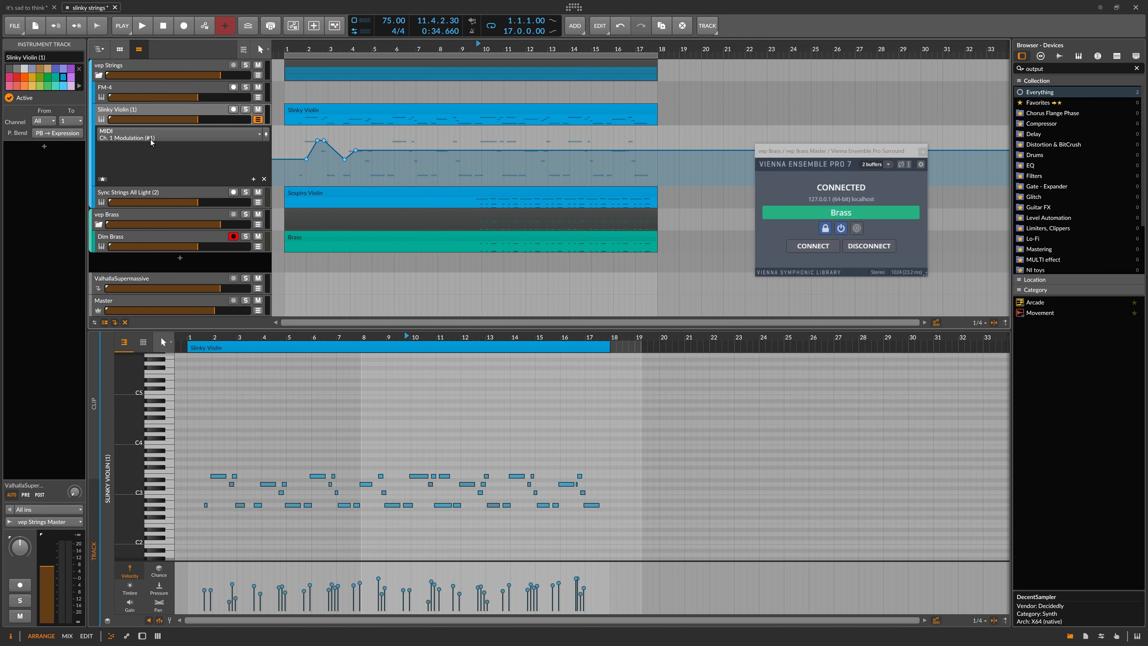
{"action": "left_click", "coordinate": [307, 50]}
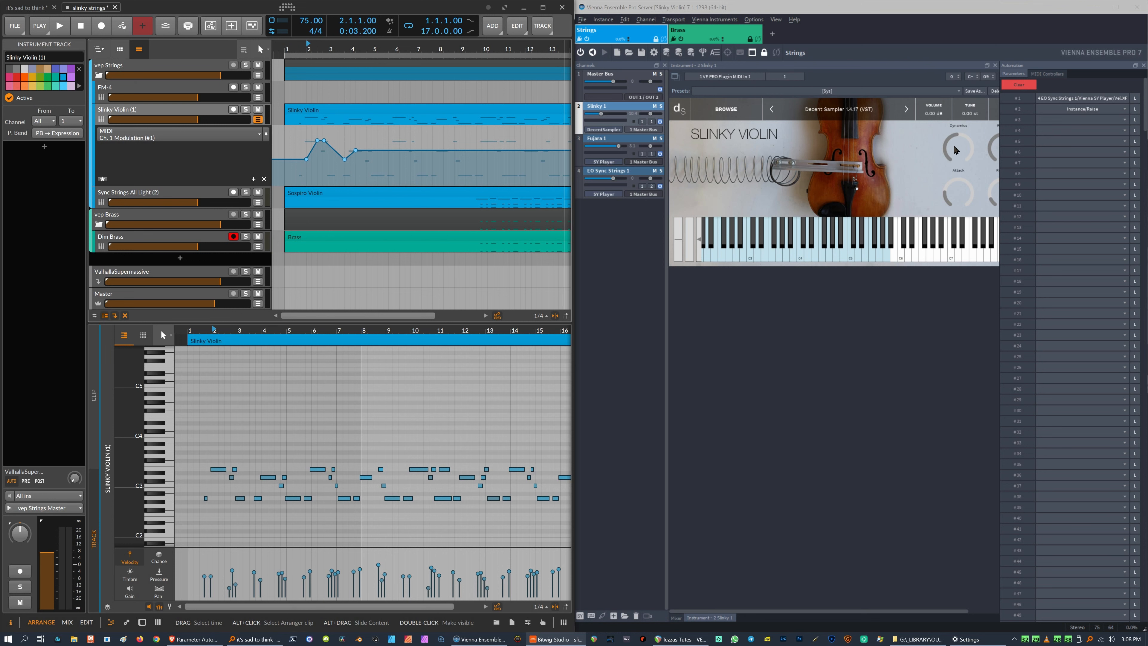
Adjust the Slinky Violin's Dynamics knob and play back the project.
{"action": "left_click_drag", "start_coordinate": [953, 146], "coordinate": [952, 138]}
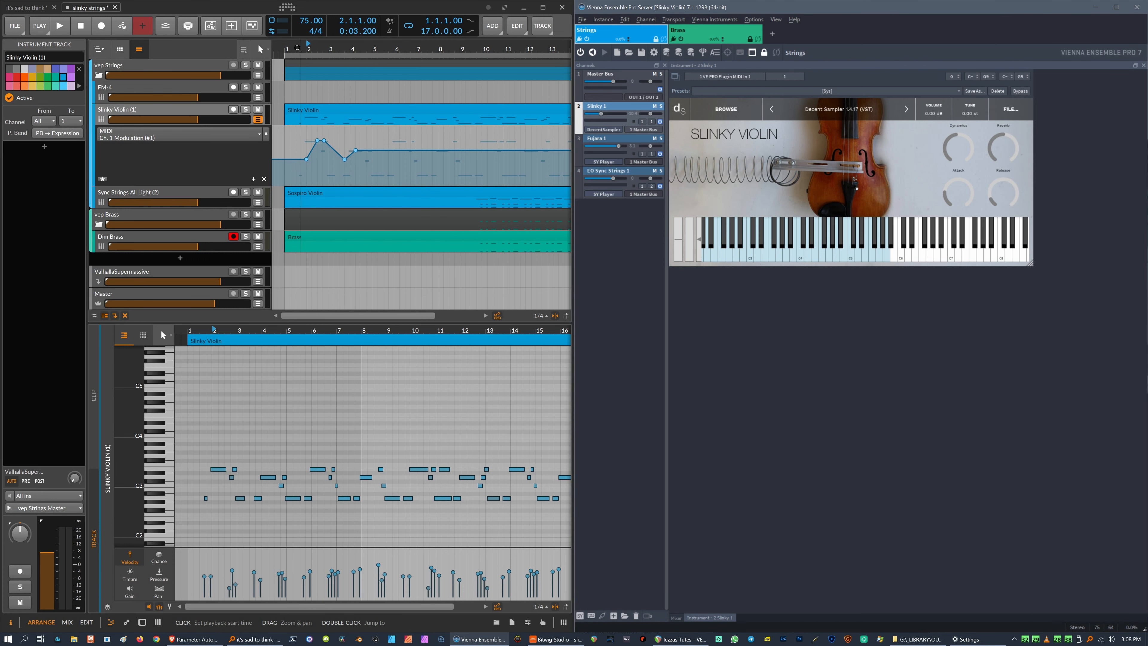
{"action": "left_click", "coordinate": [60, 25]}
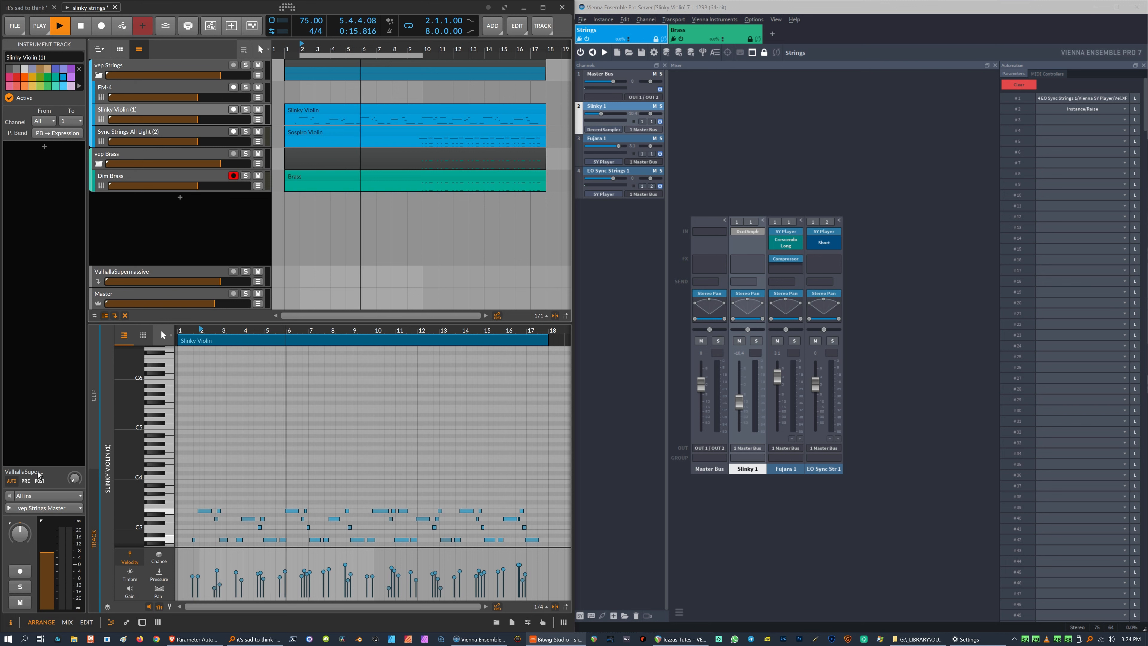
{"action": "key", "text": "space"}
Inspect the output routing of the Sync Strings All Light and Slinky Violin tracks.
{"action": "left_click", "coordinate": [157, 134]}
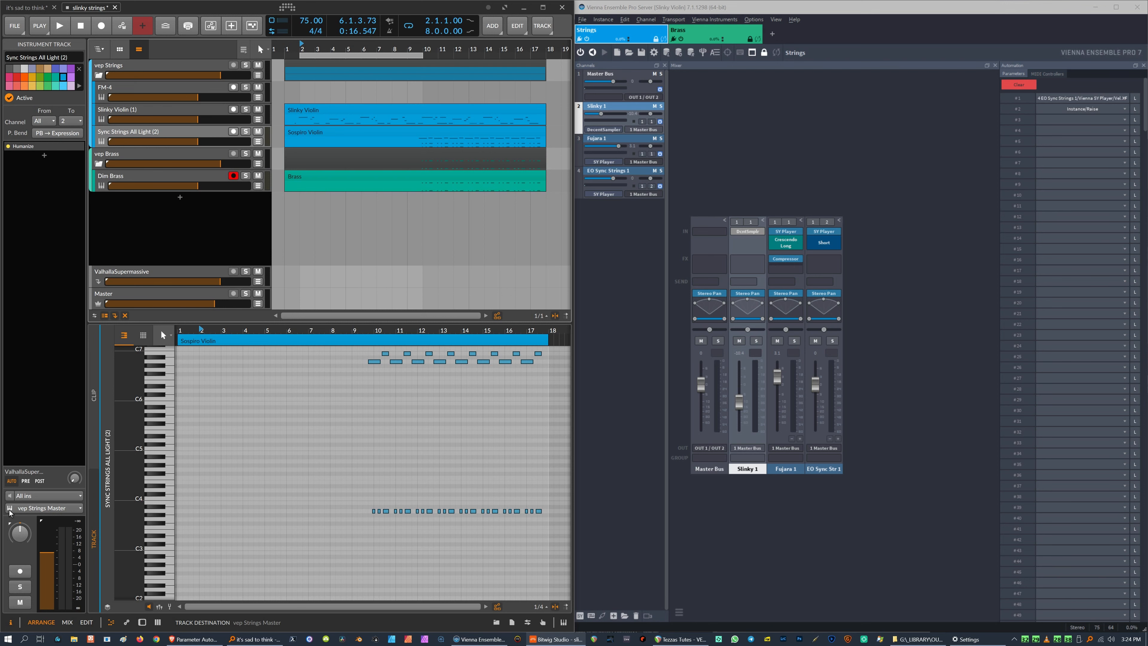
{"action": "left_click", "coordinate": [24, 512]}
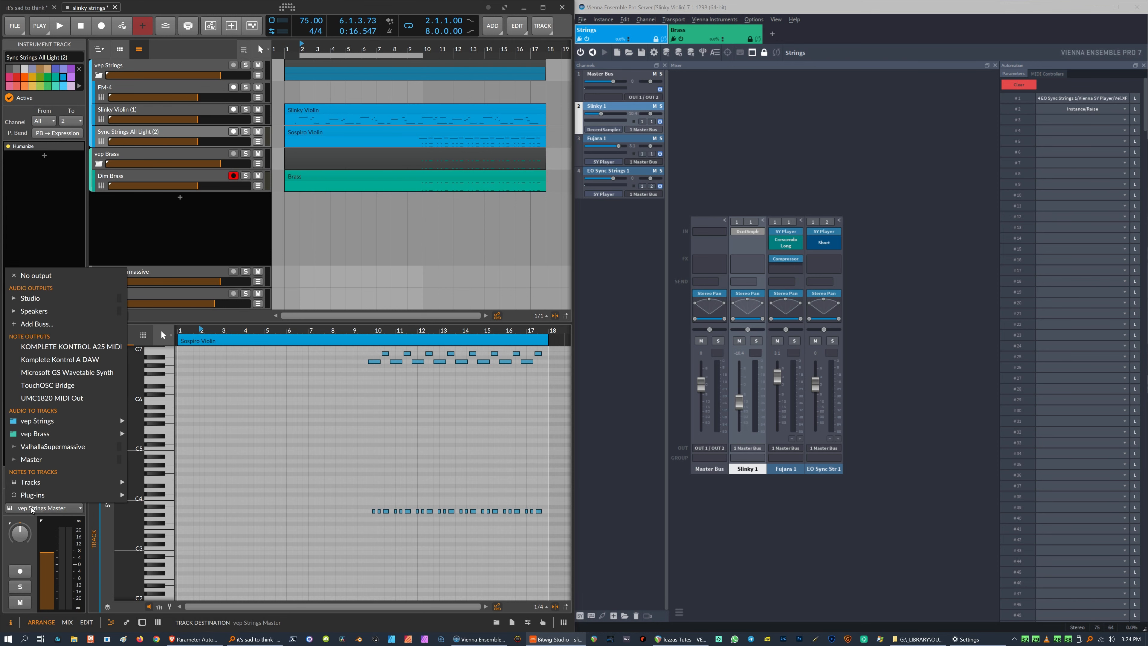
{"action": "mouse_move", "coordinate": [31, 486]}
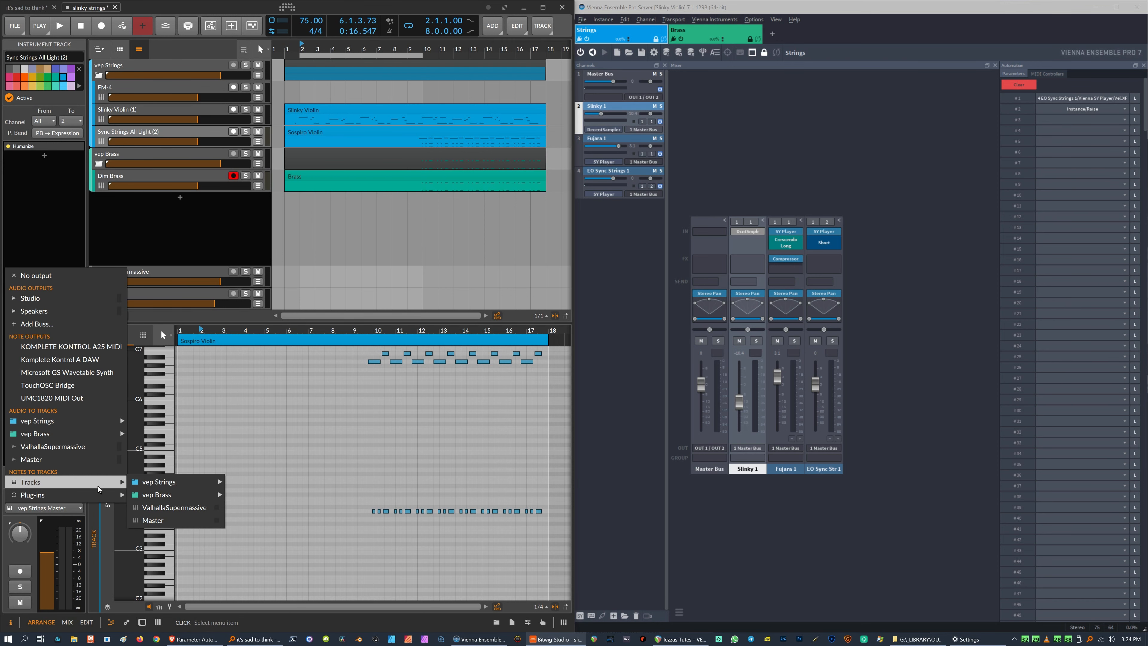
{"action": "left_click", "coordinate": [27, 176]}
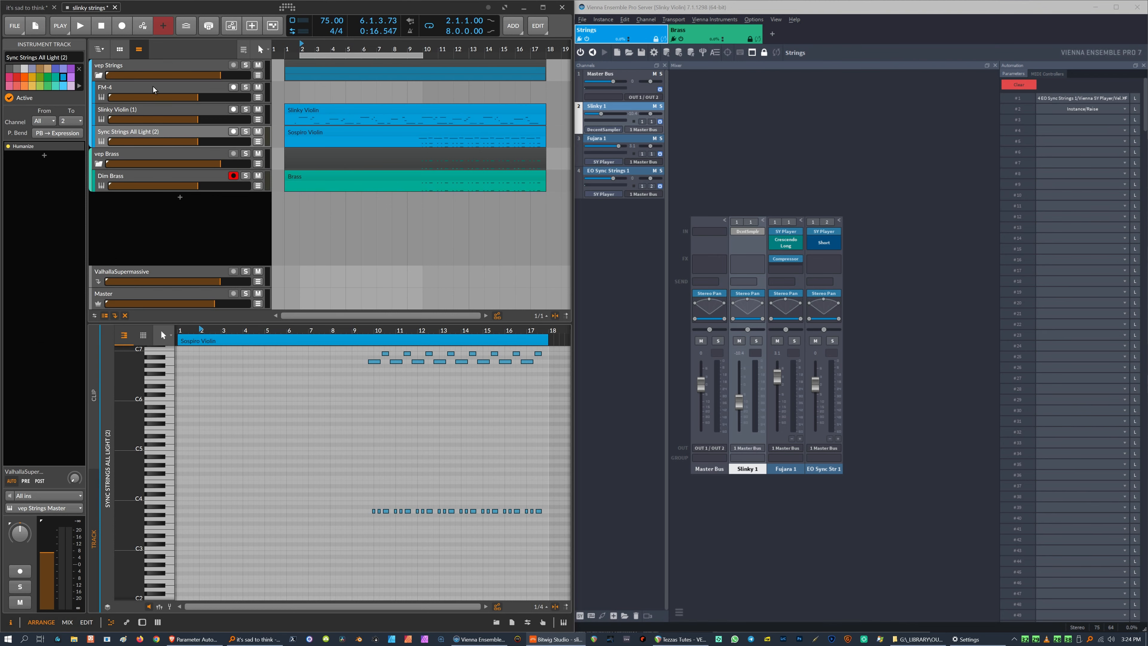
{"action": "left_click", "coordinate": [156, 113]}
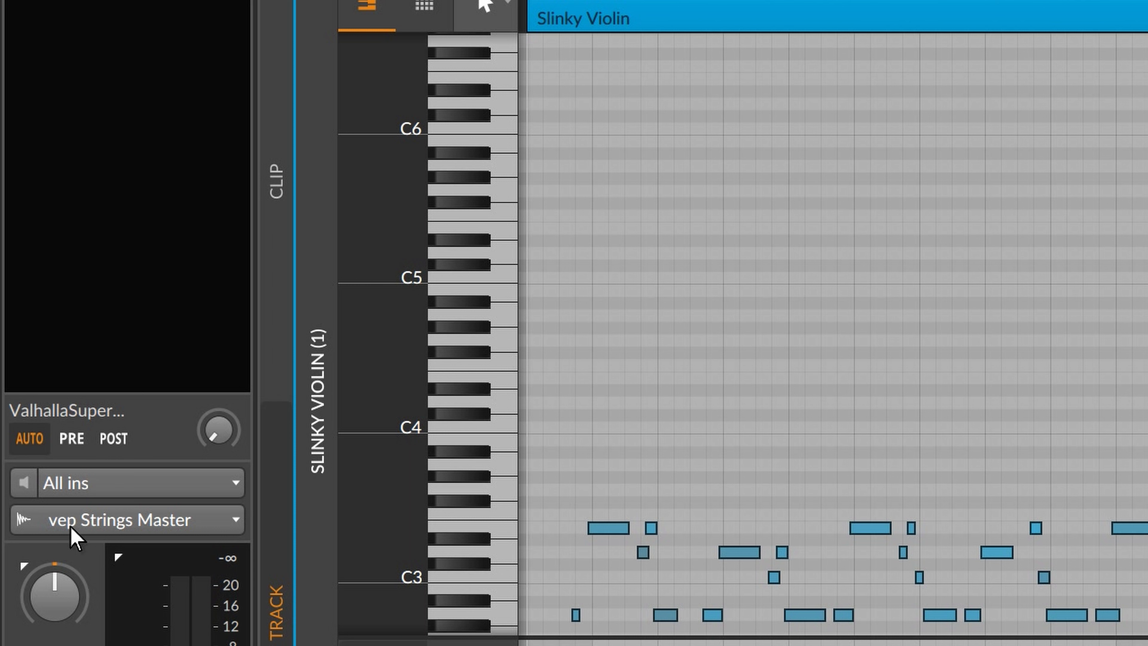
{"action": "left_click", "coordinate": [149, 533]}
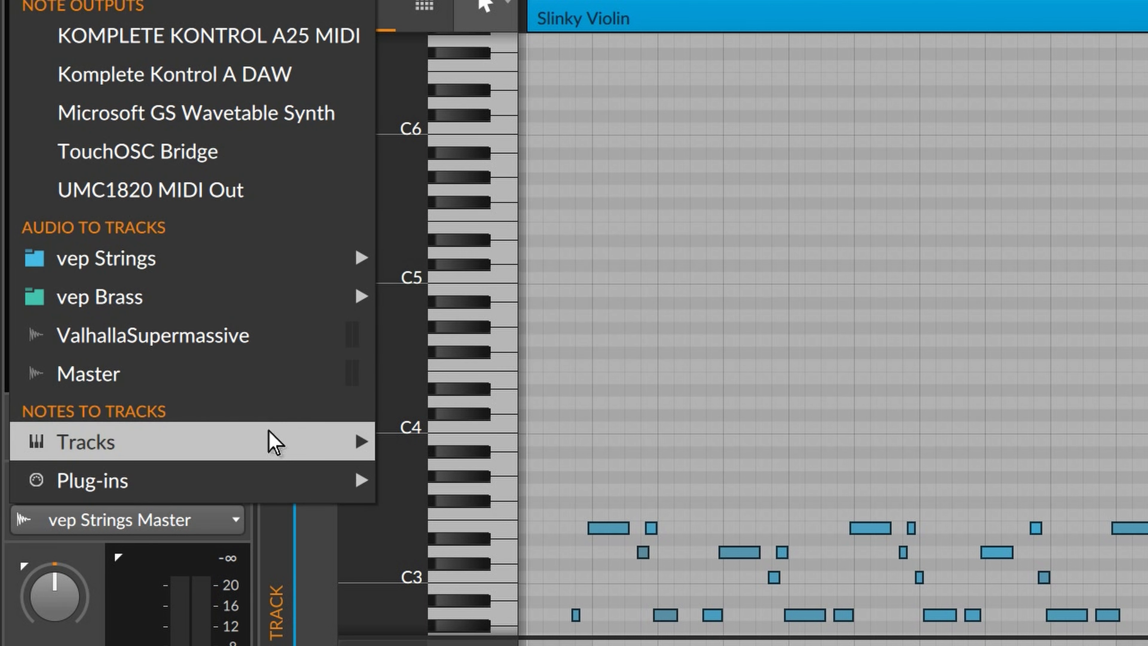
{"action": "mouse_move", "coordinate": [271, 442]}
{"action": "mouse_move", "coordinate": [492, 442]}
{"action": "left_click", "coordinate": [766, 514]}
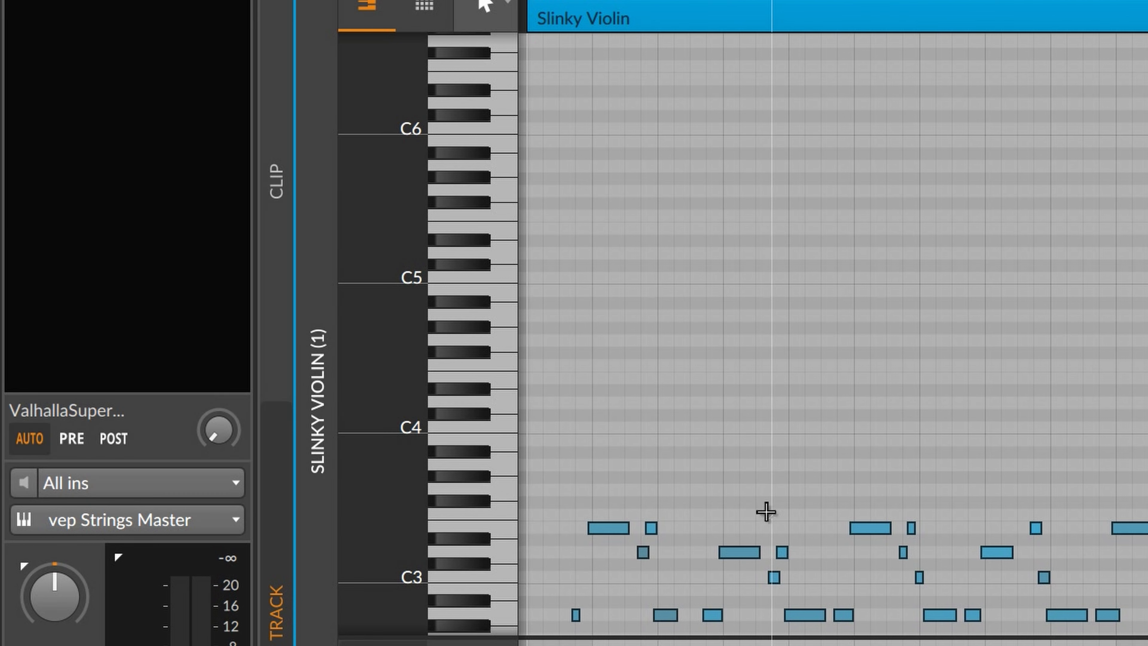
Play back the project, restarting playback from around bar 10.
{"action": "key", "text": "space"}
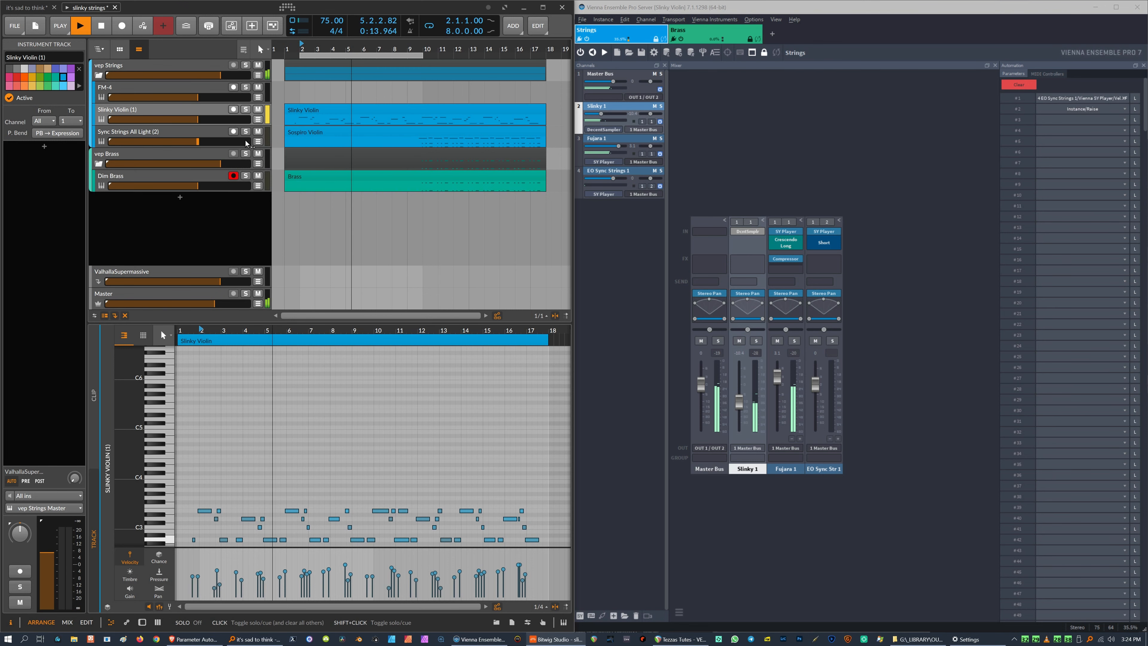
{"action": "key", "text": "space"}
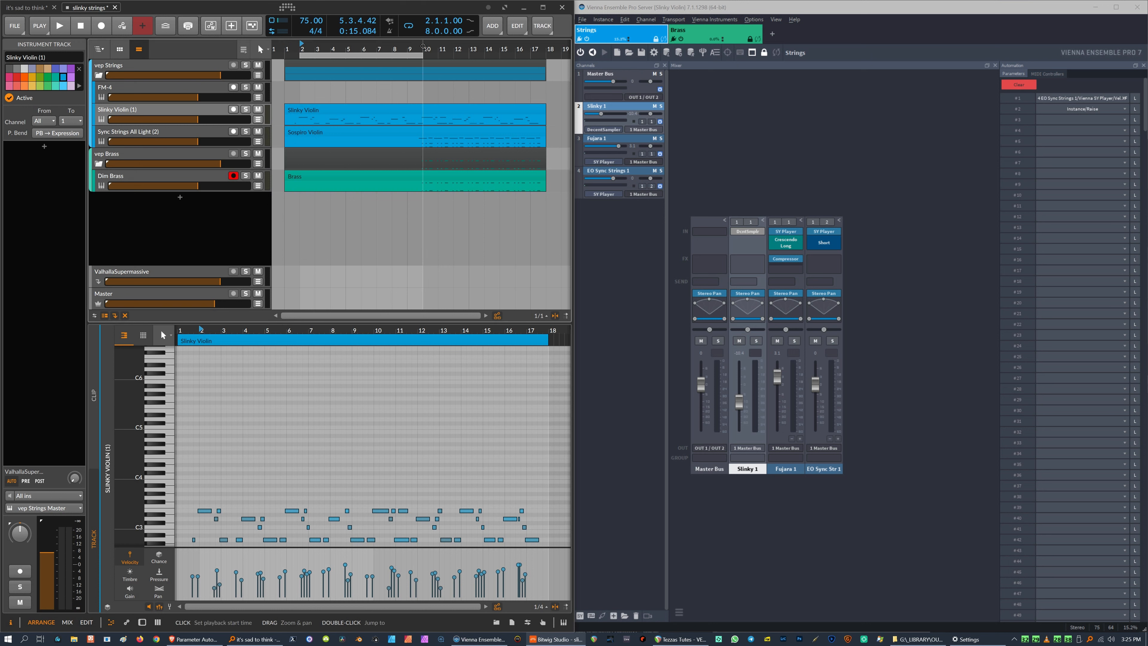
{"action": "left_click", "coordinate": [423, 46]}
{"action": "key", "text": "space"}
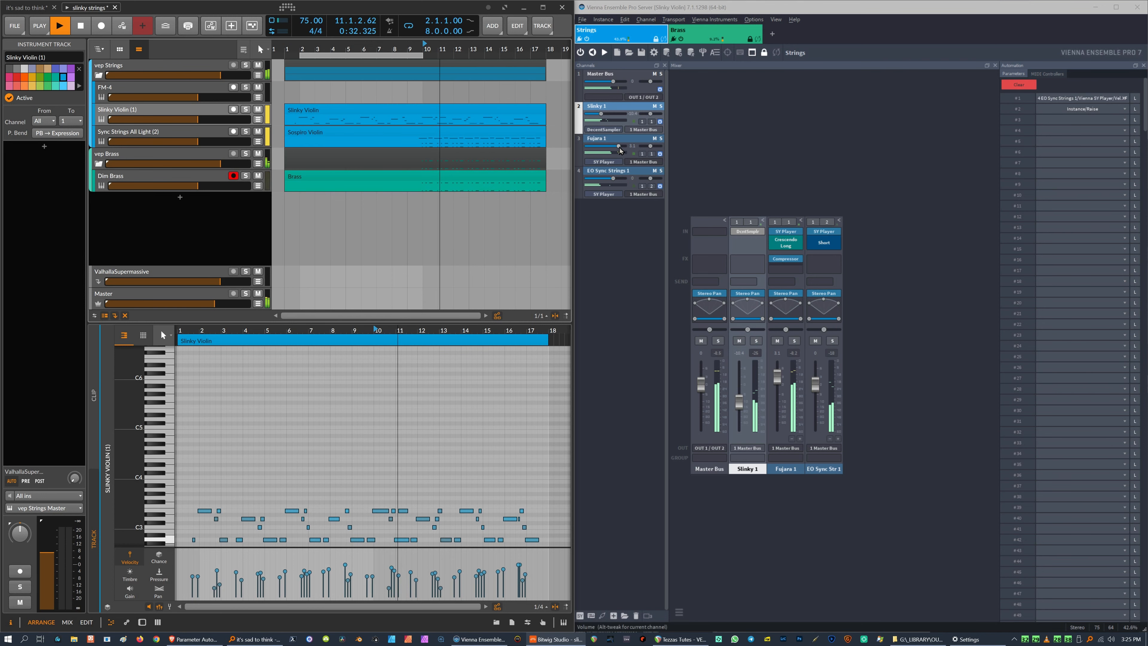
{"action": "left_click", "coordinate": [81, 26]}
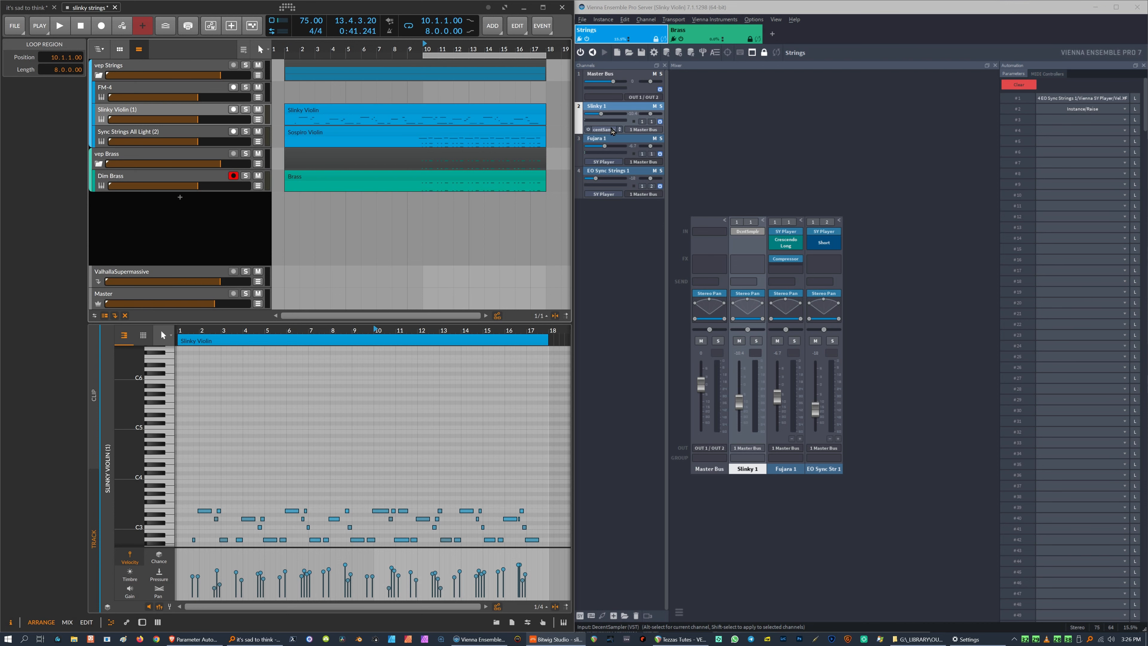
Open the Slinky 1 Decent Sampler in the Strings instance and adjust its Dynamics knob.
{"action": "double_click", "coordinate": [612, 111]}
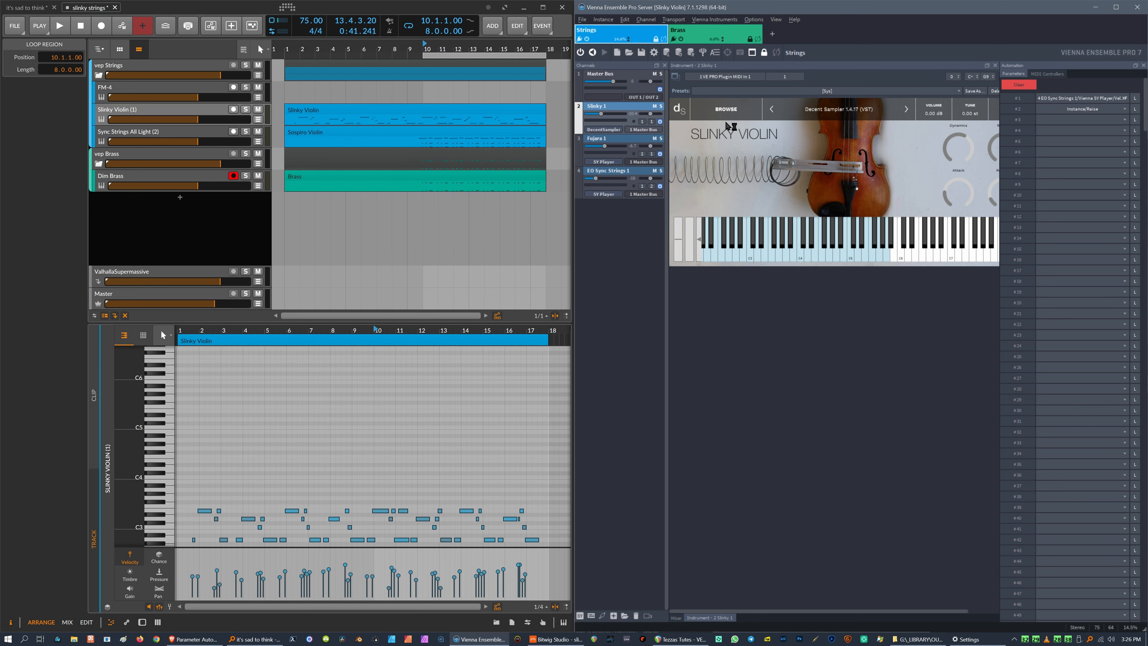
{"action": "left_click", "coordinate": [752, 230]}
{"action": "left_click", "coordinate": [783, 222]}
{"action": "mouse_move", "coordinate": [952, 156]}
{"action": "mouse_move", "coordinate": [953, 150]}
{"action": "left_mouse_down"}
{"action": "mouse_move", "coordinate": [945, 157]}
{"action": "mouse_move", "coordinate": [949, 148]}
{"action": "left_mouse_up"}
{"action": "right_click", "coordinate": [955, 149]}
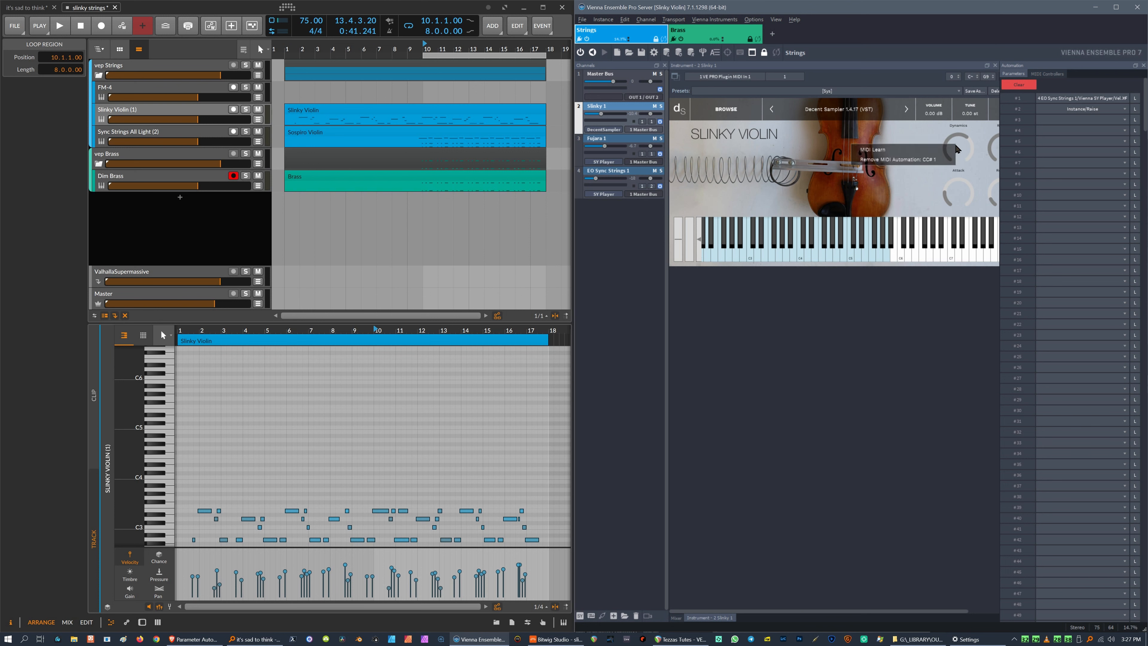
{"action": "left_click", "coordinate": [972, 149]}
{"action": "mouse_move", "coordinate": [963, 143]}
{"action": "left_mouse_down"}
{"action": "mouse_move", "coordinate": [954, 170]}
{"action": "mouse_move", "coordinate": [955, 142]}
{"action": "mouse_move", "coordinate": [949, 152]}
{"action": "left_mouse_up"}
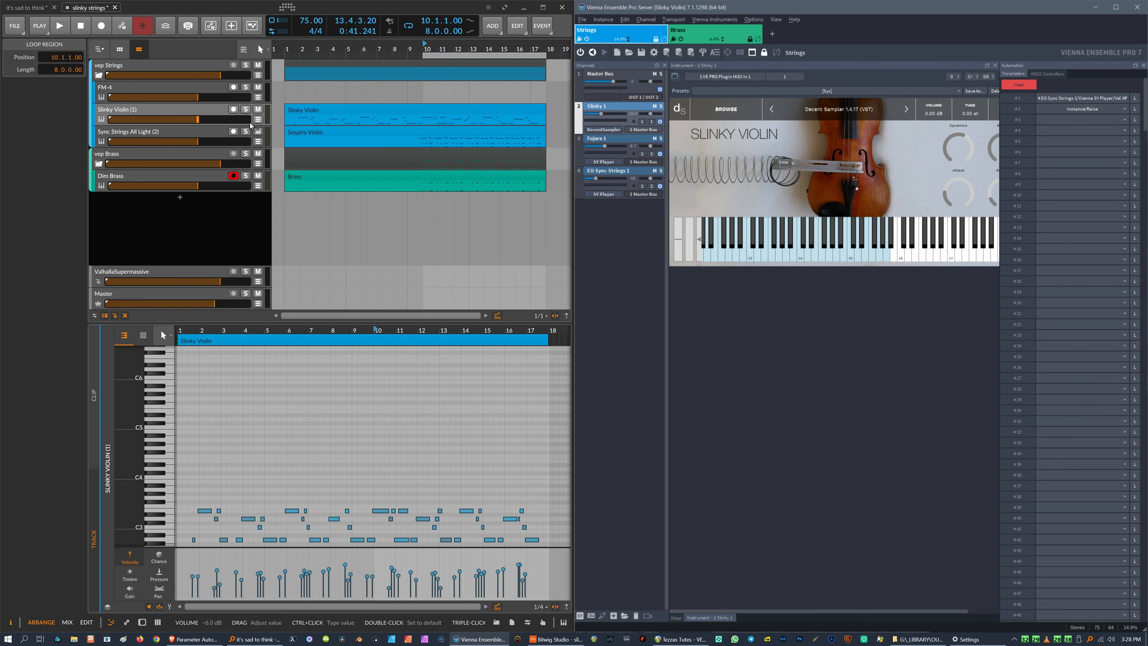
Show the Slinky Violin track's automation and add a MIDI automation lane for channel 1, Control Change #1 Modulation.
{"action": "left_click", "coordinate": [258, 120]}
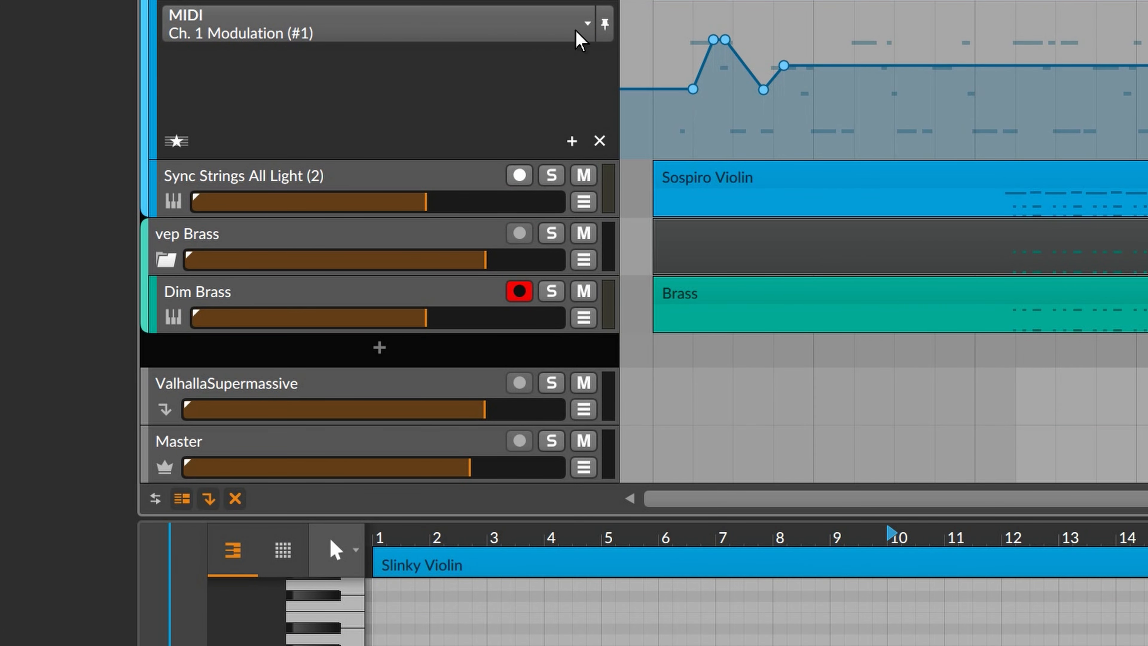
{"action": "left_click", "coordinate": [587, 24]}
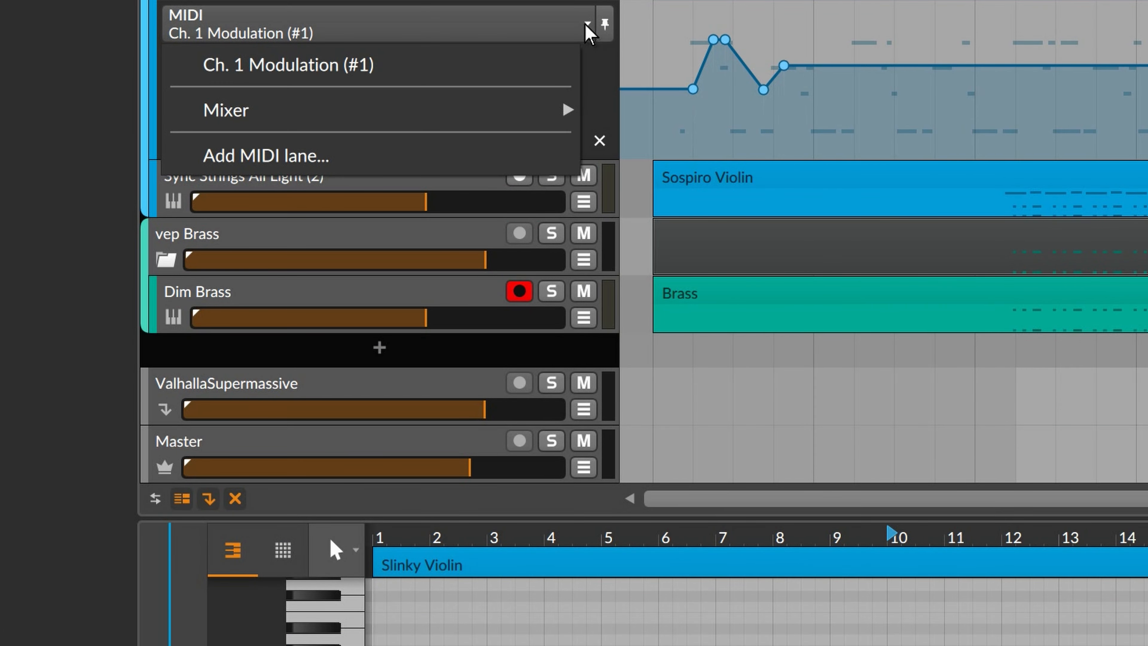
{"action": "left_click", "coordinate": [221, 156]}
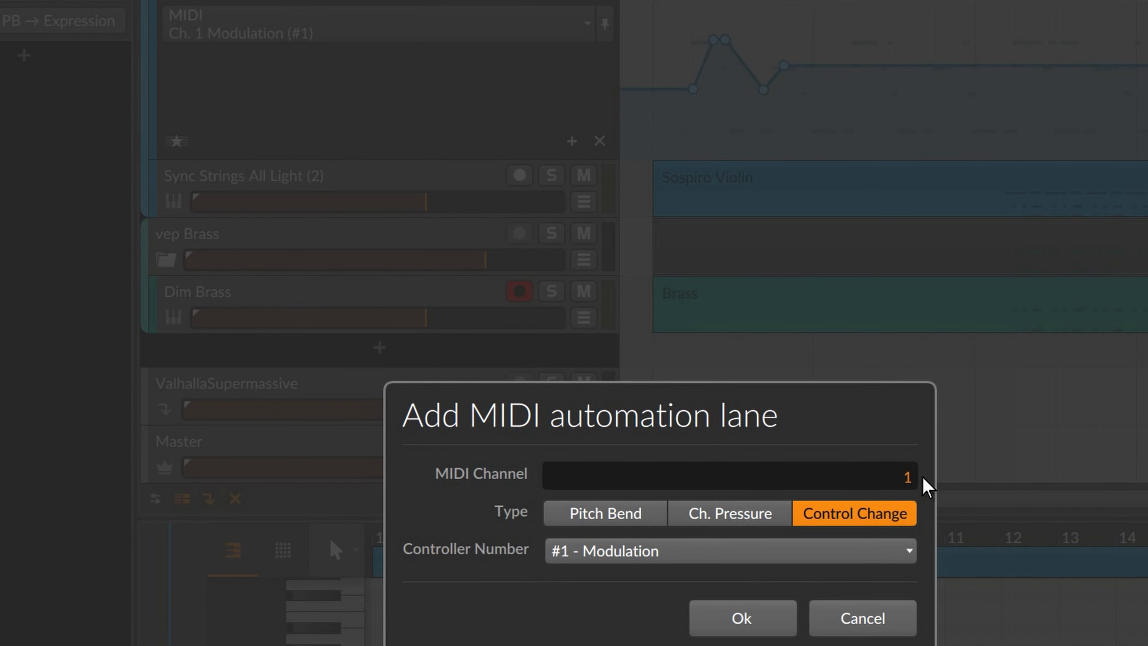
{"action": "left_click", "coordinate": [905, 479]}
{"action": "left_click", "coordinate": [904, 476]}
{"action": "left_click", "coordinate": [708, 552]}
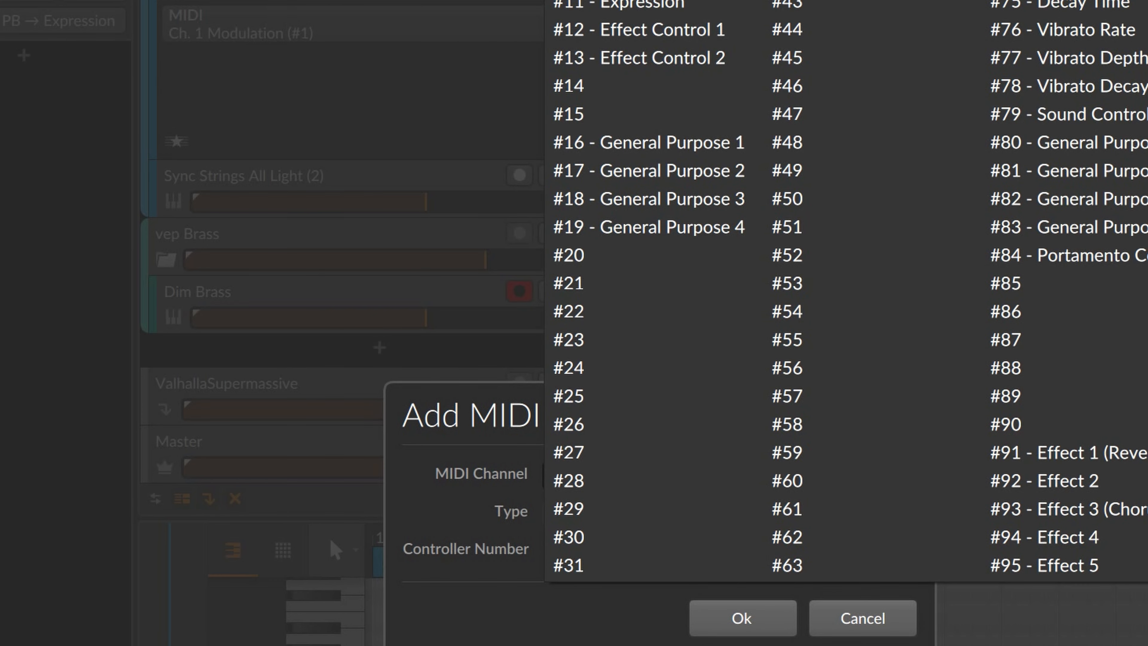
{"action": "key", "text": "Escape"}
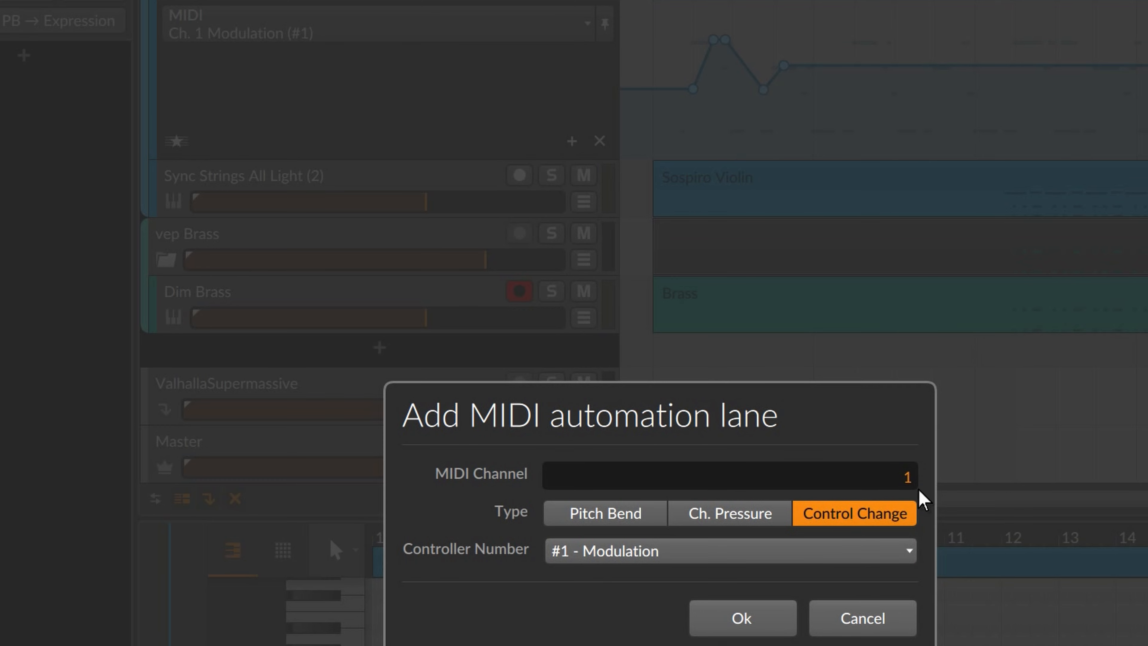
{"action": "left_click", "coordinate": [741, 618]}
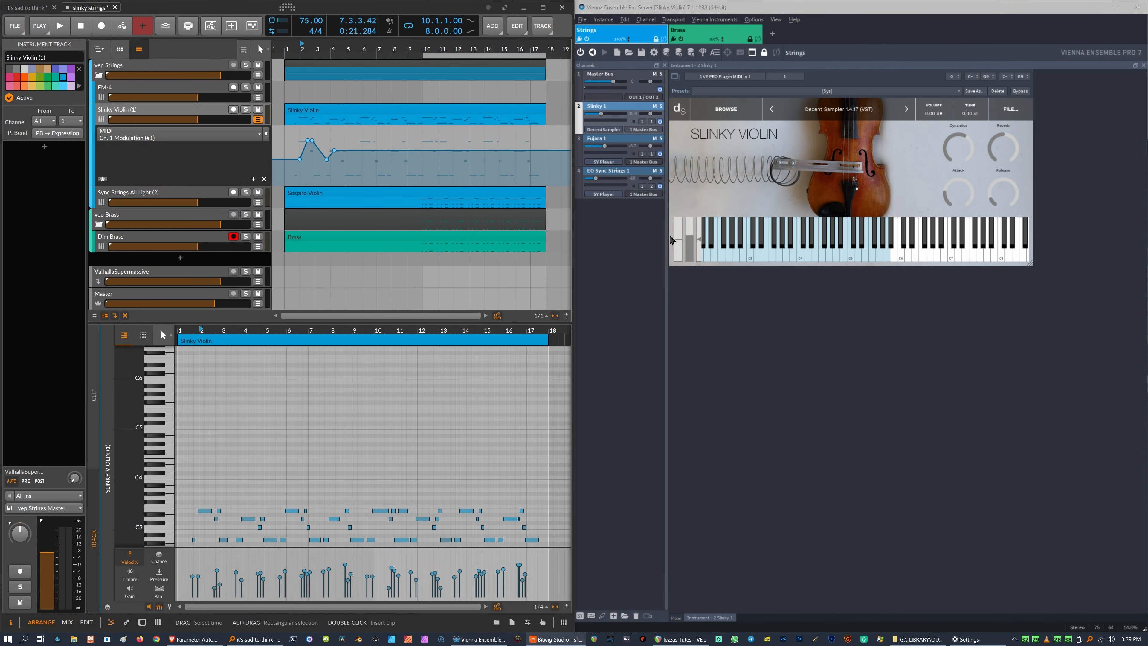
Toggle MIDI learn on automation slot #2 in Vienna Ensemble Pro while turning the Slinky Violin's Attack knob.
{"action": "left_click", "coordinate": [667, 290]}
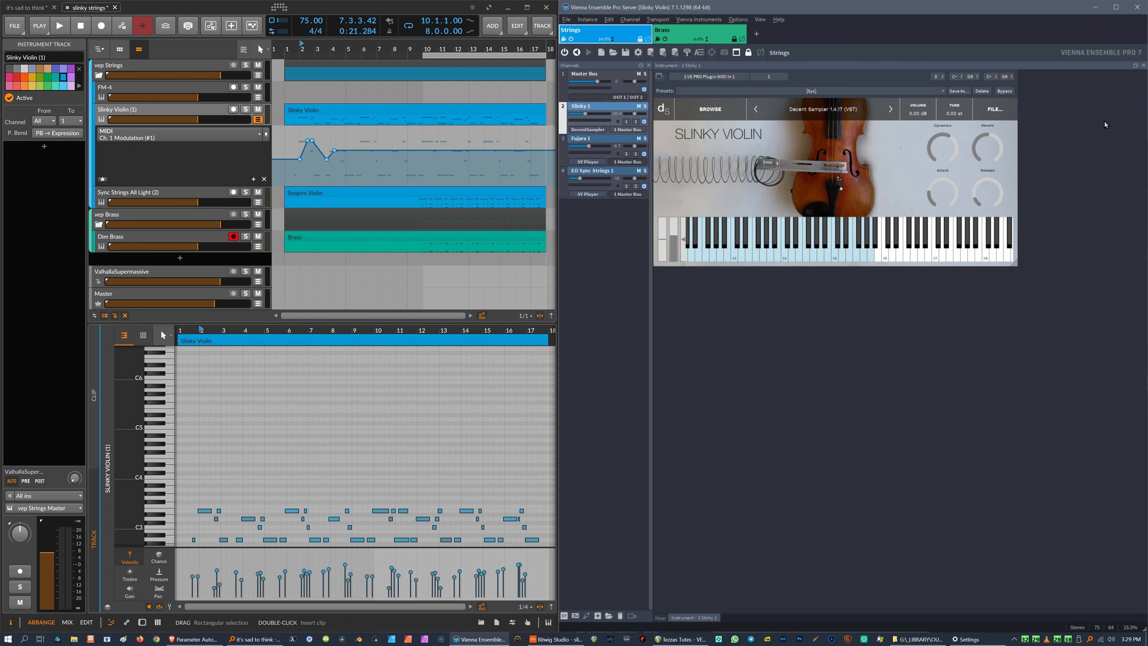
{"action": "key", "text": "a"}
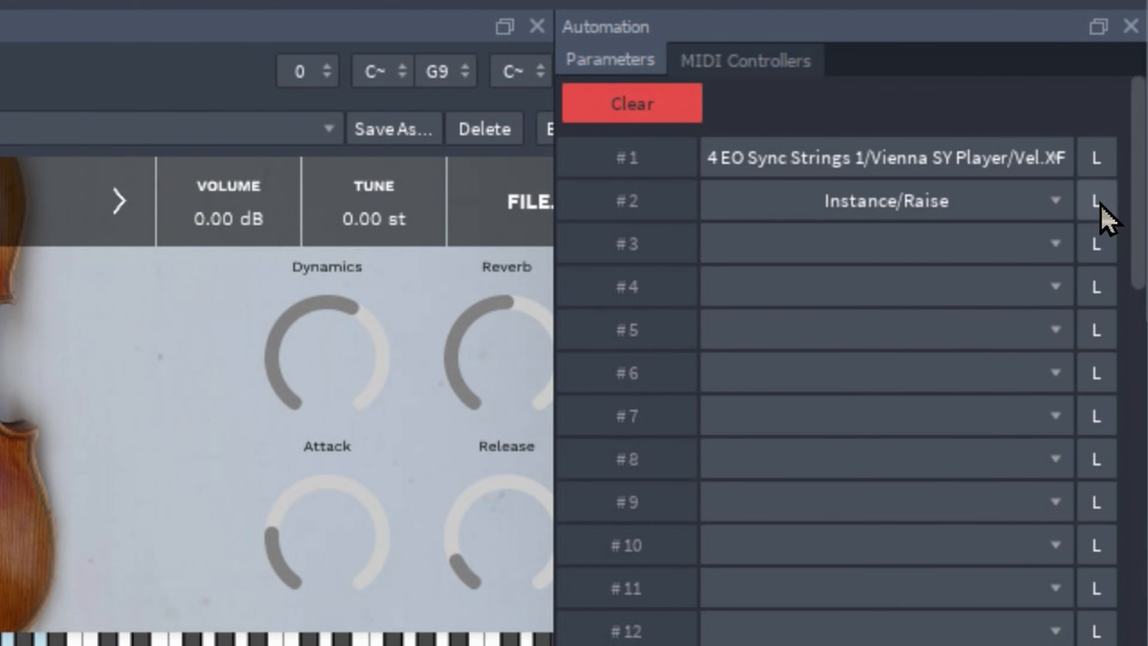
{"action": "left_click", "coordinate": [1100, 205]}
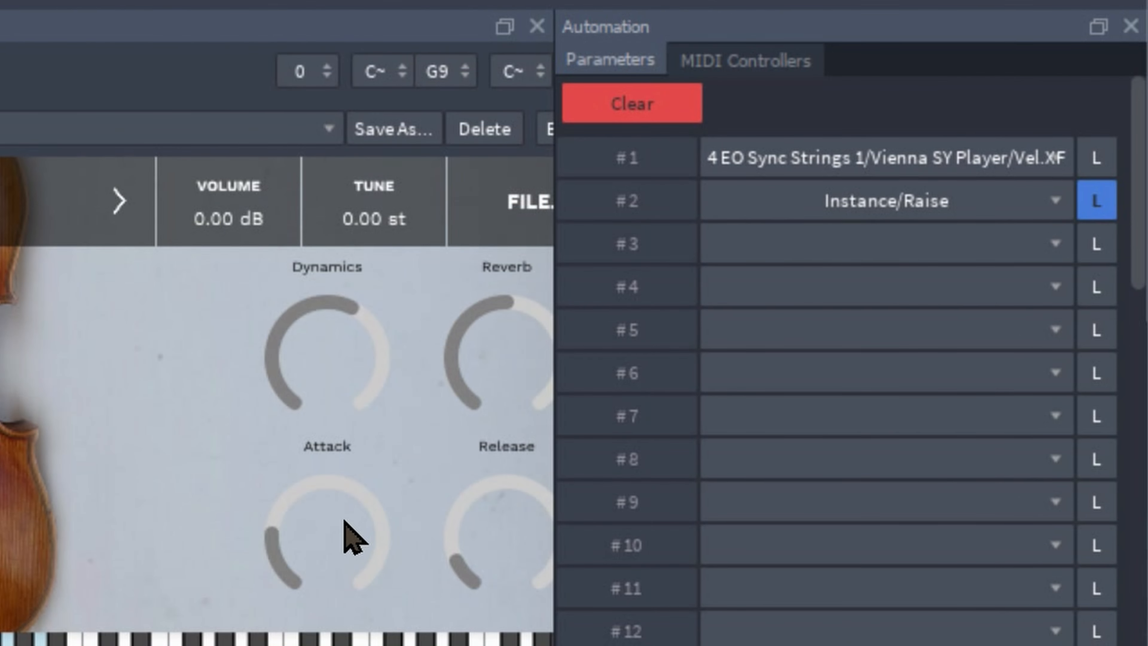
{"action": "mouse_move", "coordinate": [348, 534]}
{"action": "left_mouse_down"}
{"action": "mouse_move", "coordinate": [327, 486]}
{"action": "mouse_move", "coordinate": [329, 526]}
{"action": "left_mouse_up"}
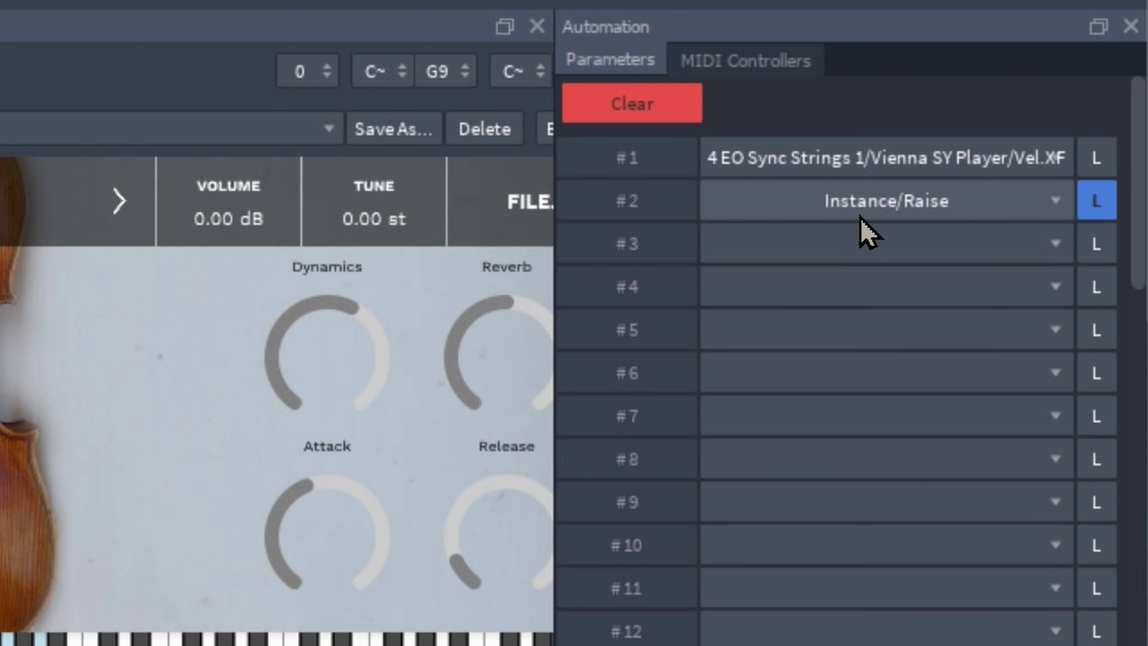
{"action": "left_click_drag", "start_coordinate": [275, 569], "coordinate": [302, 543]}
{"action": "left_click", "coordinate": [1102, 207]}
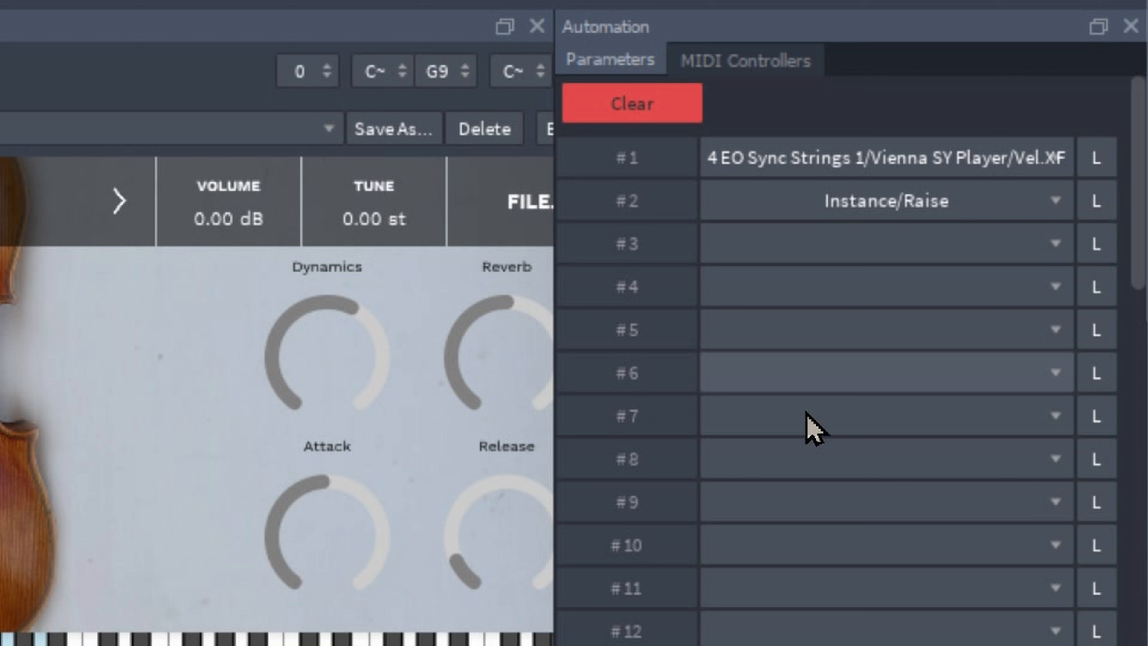
Start MIDI Learn on the Slinky Violin's Attack knob and check the Dynamics knob's CC#1 assignment.
{"action": "right_click", "coordinate": [316, 566]}
{"action": "left_click", "coordinate": [292, 527]}
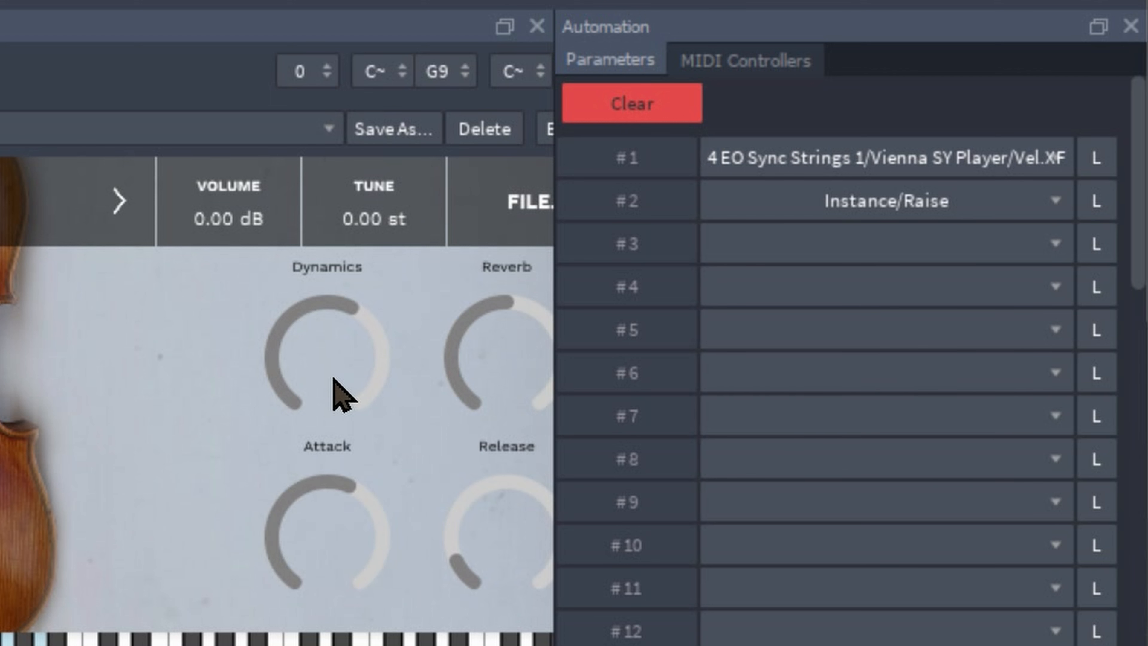
{"action": "left_click_drag", "start_coordinate": [341, 394], "coordinate": [325, 300]}
{"action": "right_click", "coordinate": [325, 302]}
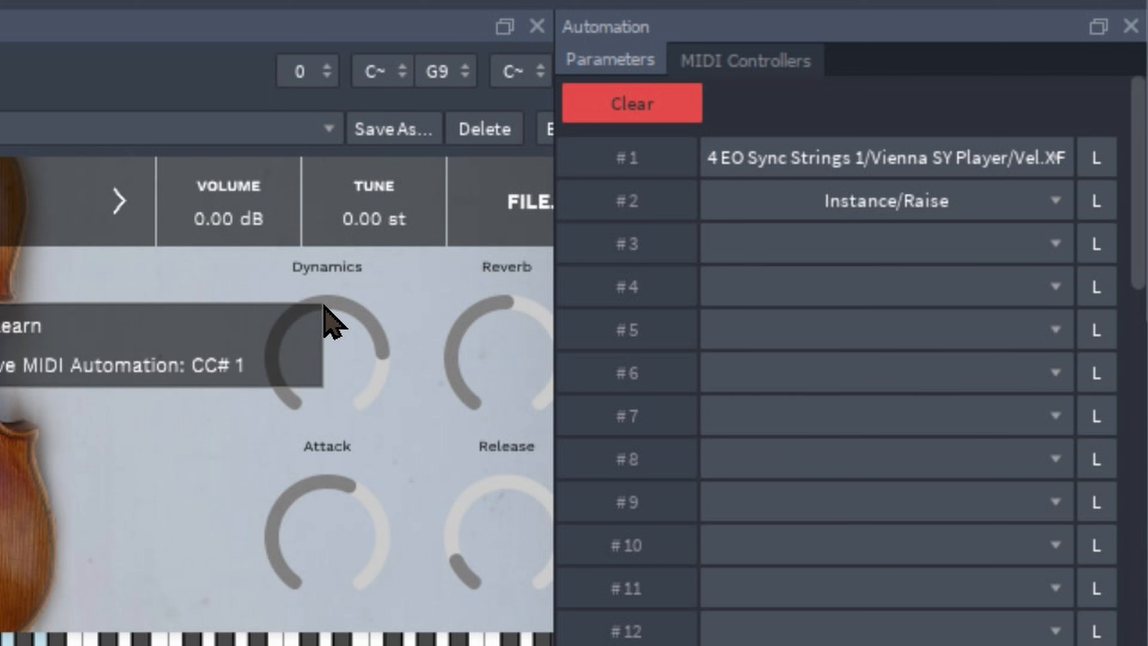
{"action": "left_click", "coordinate": [335, 509]}
{"action": "right_click", "coordinate": [328, 539]}
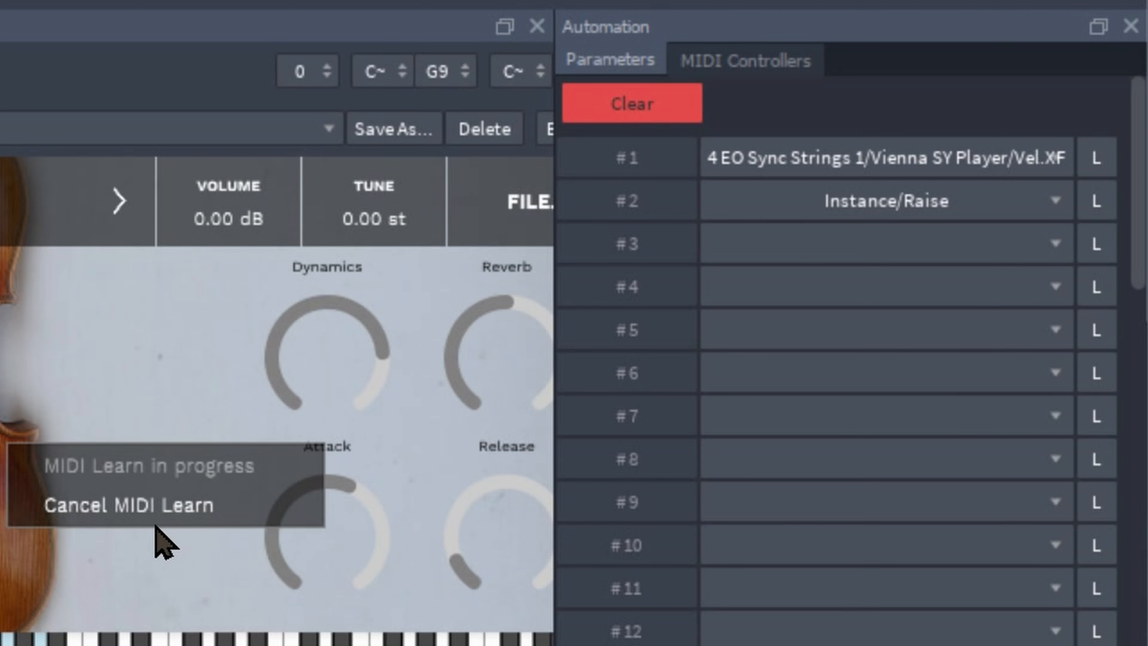
{"action": "left_click", "coordinate": [380, 537]}
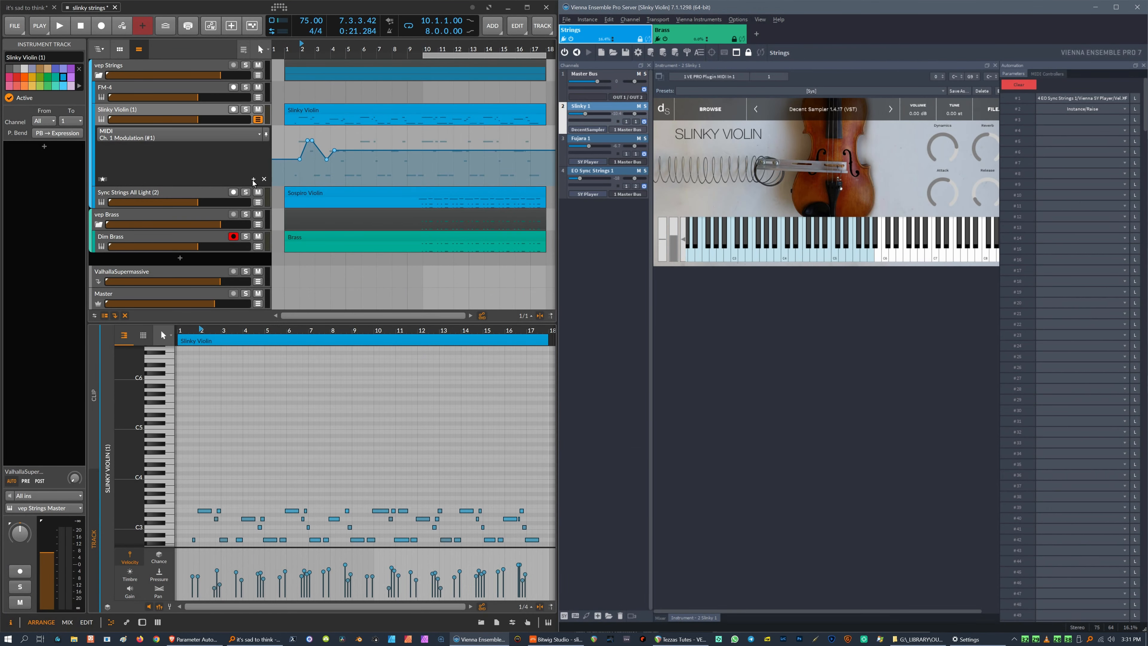
Add a MIDI automation lane on the Slinky Violin track for Control Change #2 Breath Control.
{"action": "left_click", "coordinate": [254, 180]}
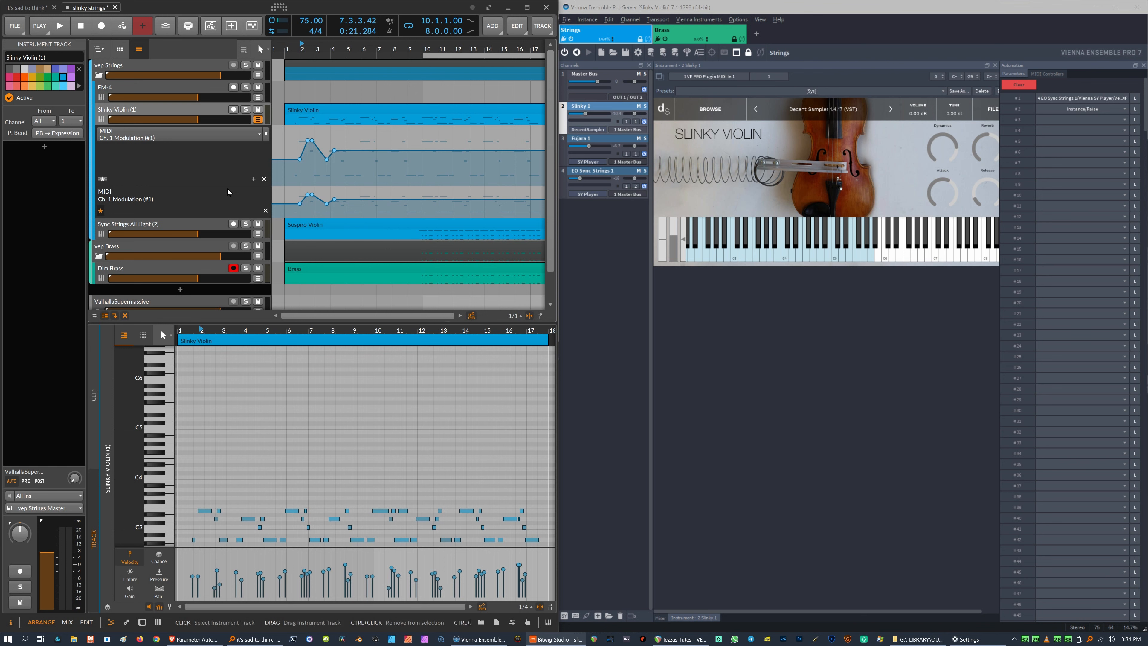
{"action": "left_click", "coordinate": [265, 211]}
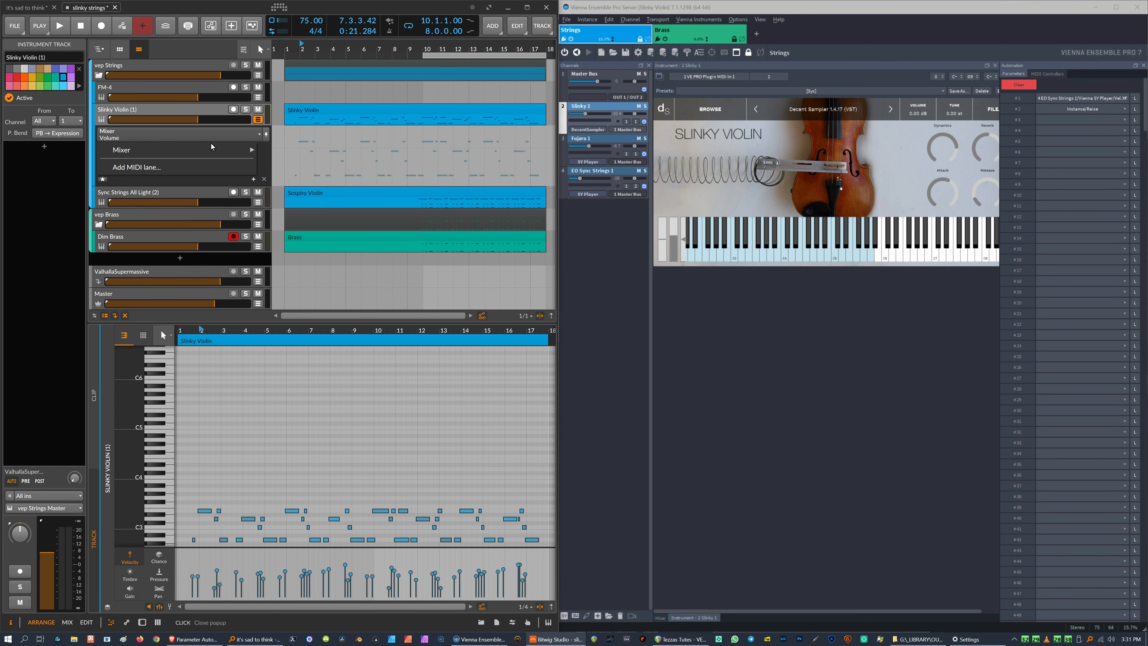
{"action": "left_click", "coordinate": [254, 180]}
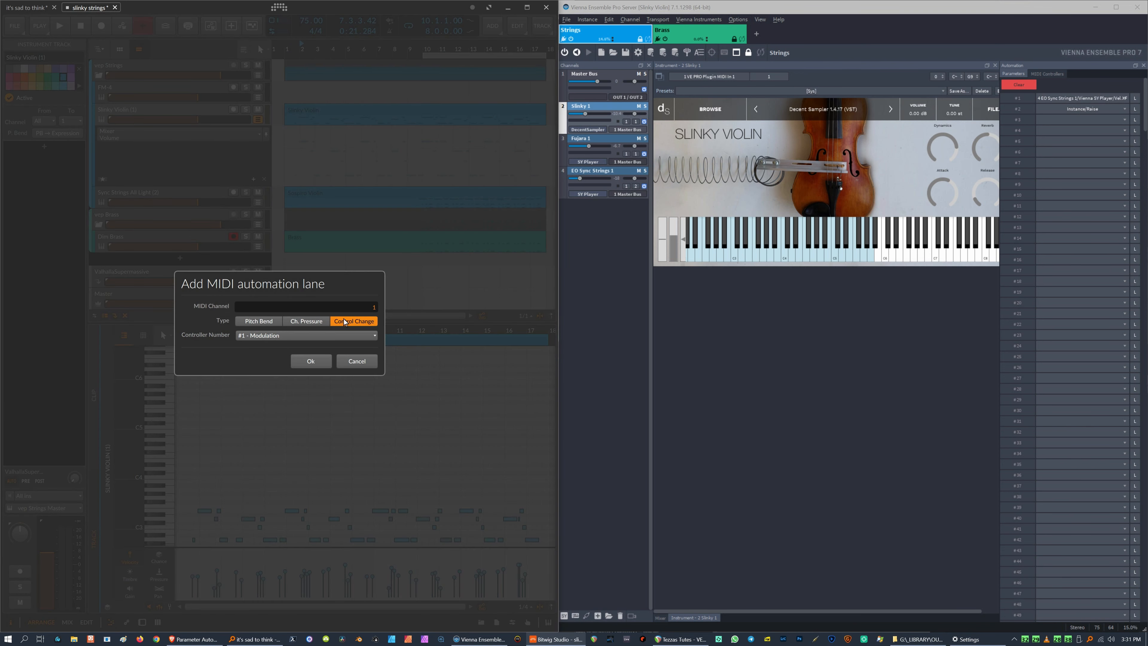
{"action": "left_click", "coordinate": [303, 335]}
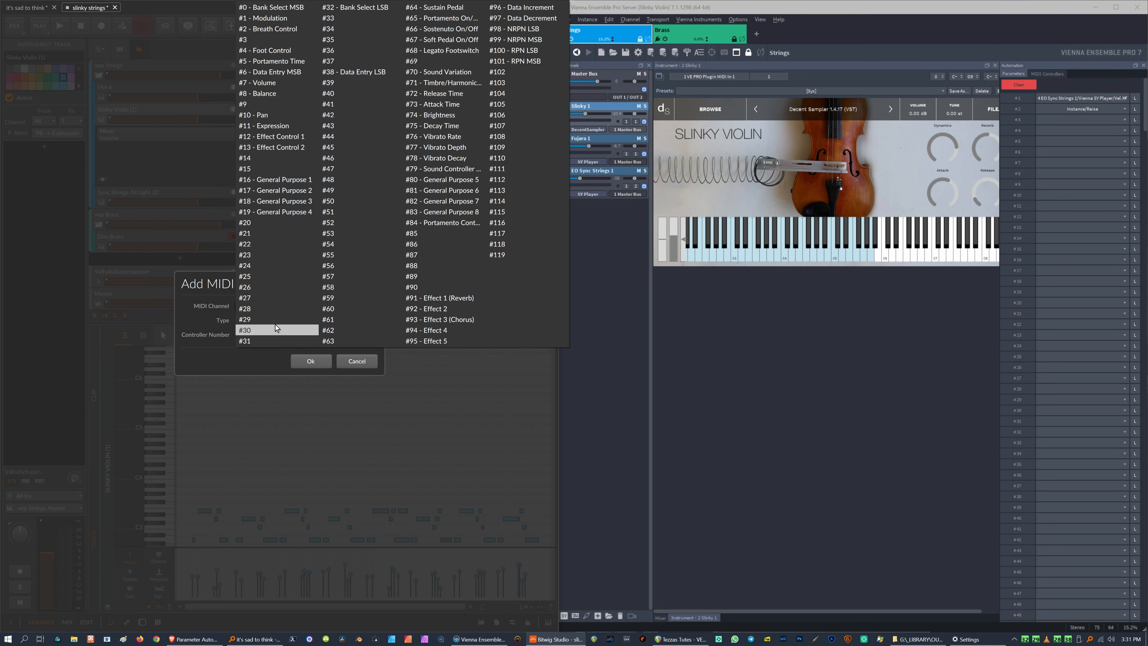
{"action": "left_click", "coordinate": [266, 29]}
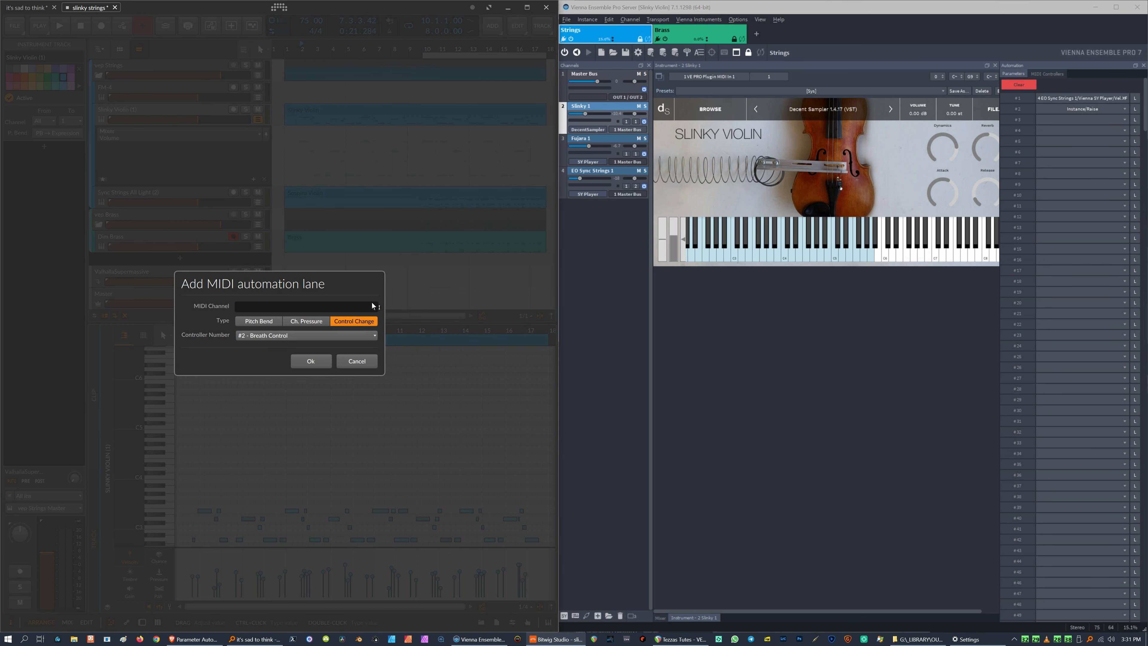
{"action": "left_click", "coordinate": [311, 361]}
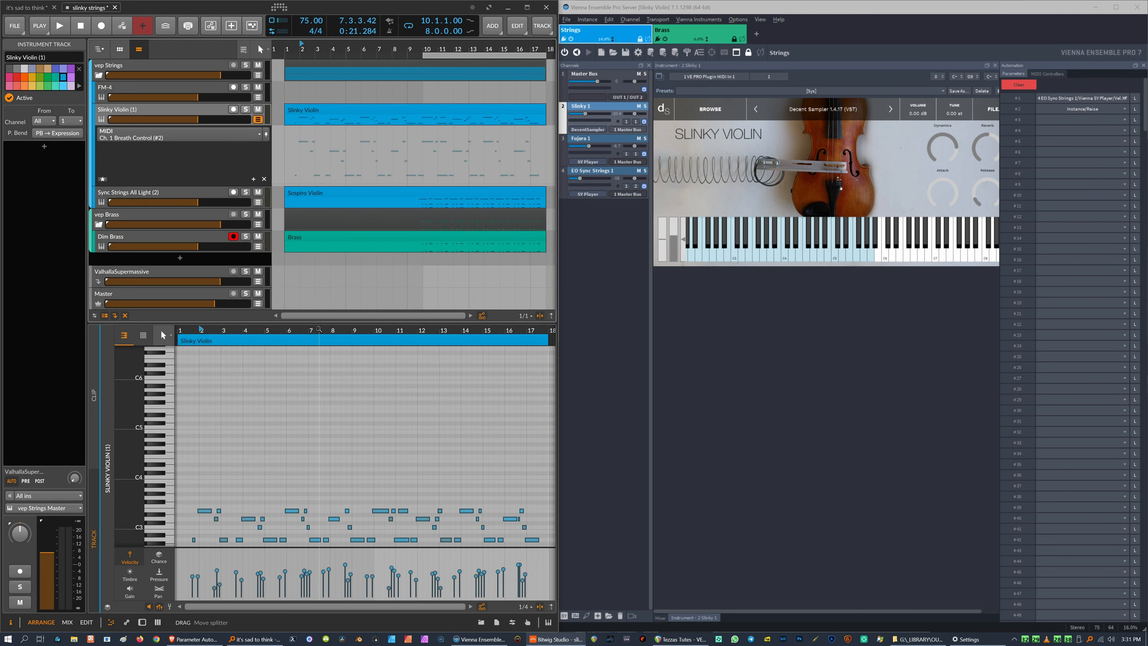
Draw a rising Breath Control ramp near bar 2 and play back the project.
{"action": "left_click", "coordinate": [296, 186]}
{"action": "left_click", "coordinate": [330, 162]}
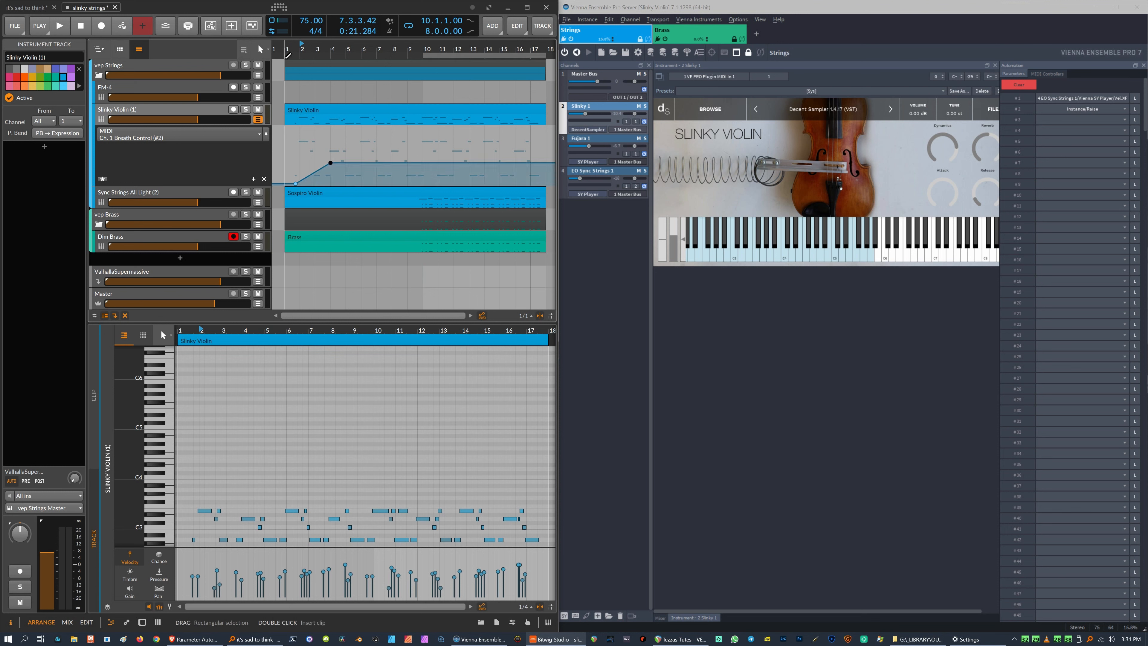
{"action": "key", "text": "space"}
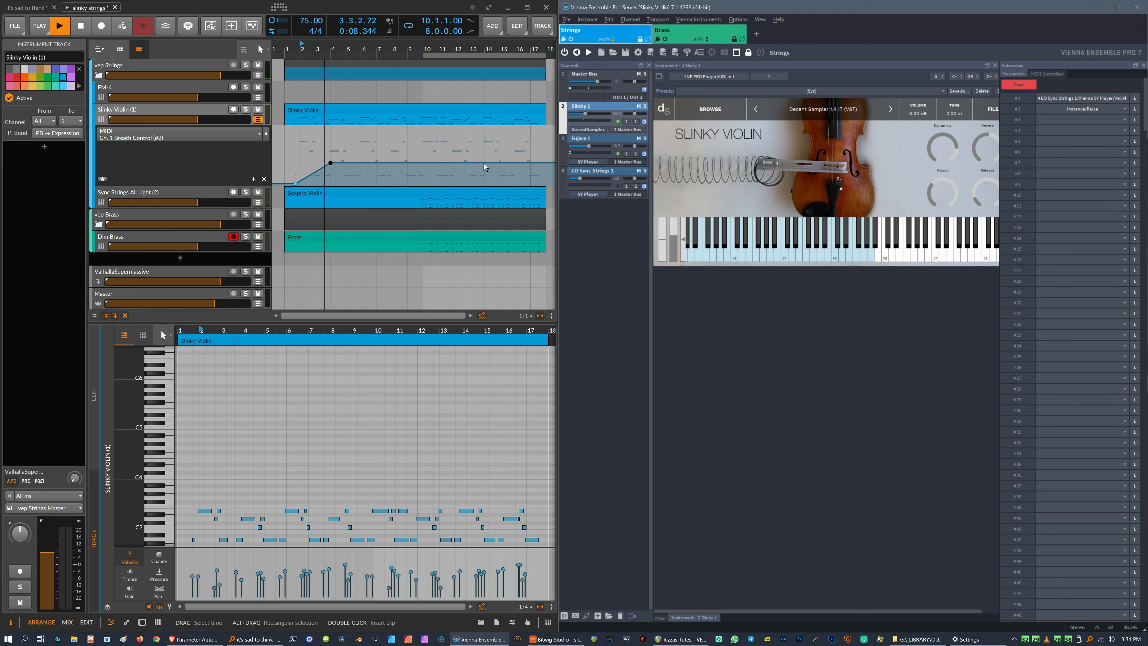
{"action": "key", "text": "space"}
Nudge the first Breath Control point up, then remove the Breath Control automation lane.
{"action": "left_click", "coordinate": [914, 224]}
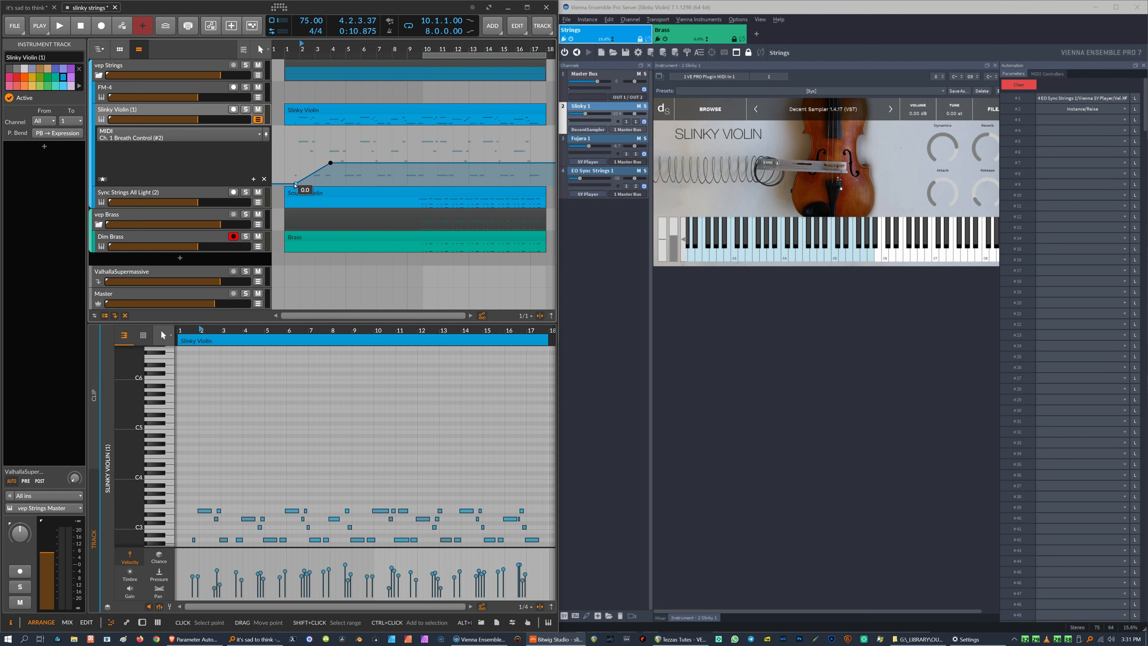
{"action": "mouse_move", "coordinate": [295, 183]}
{"action": "left_mouse_down"}
{"action": "mouse_move", "coordinate": [316, 175]}
{"action": "mouse_move", "coordinate": [300, 172]}
{"action": "left_mouse_up"}
{"action": "left_click", "coordinate": [176, 148]}
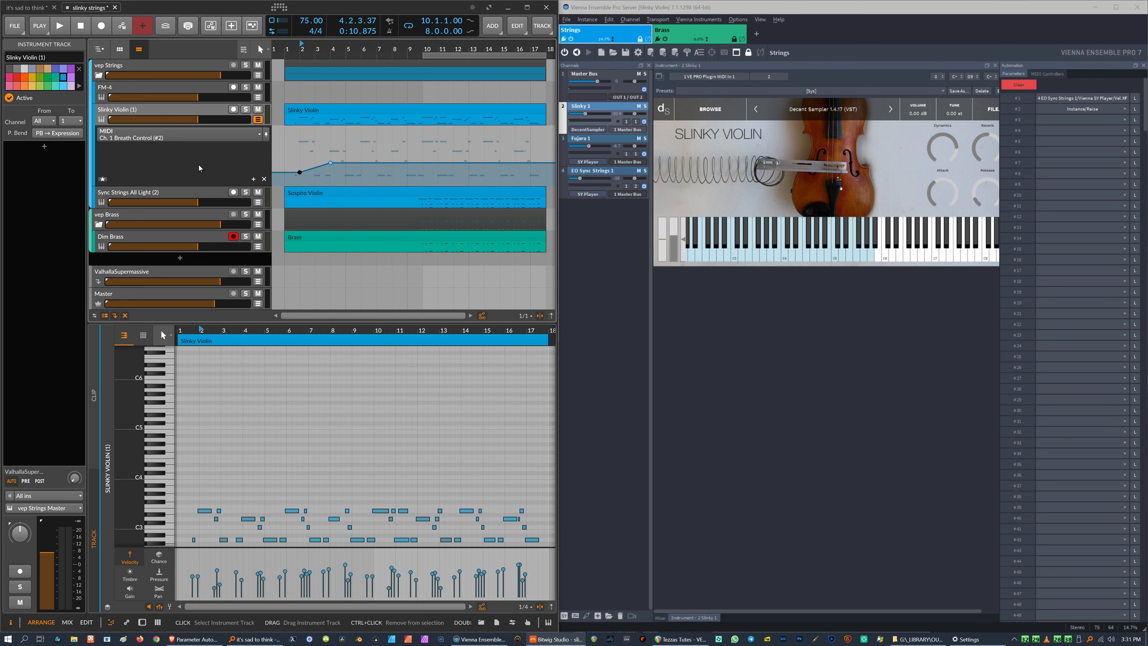
{"action": "left_click", "coordinate": [263, 179]}
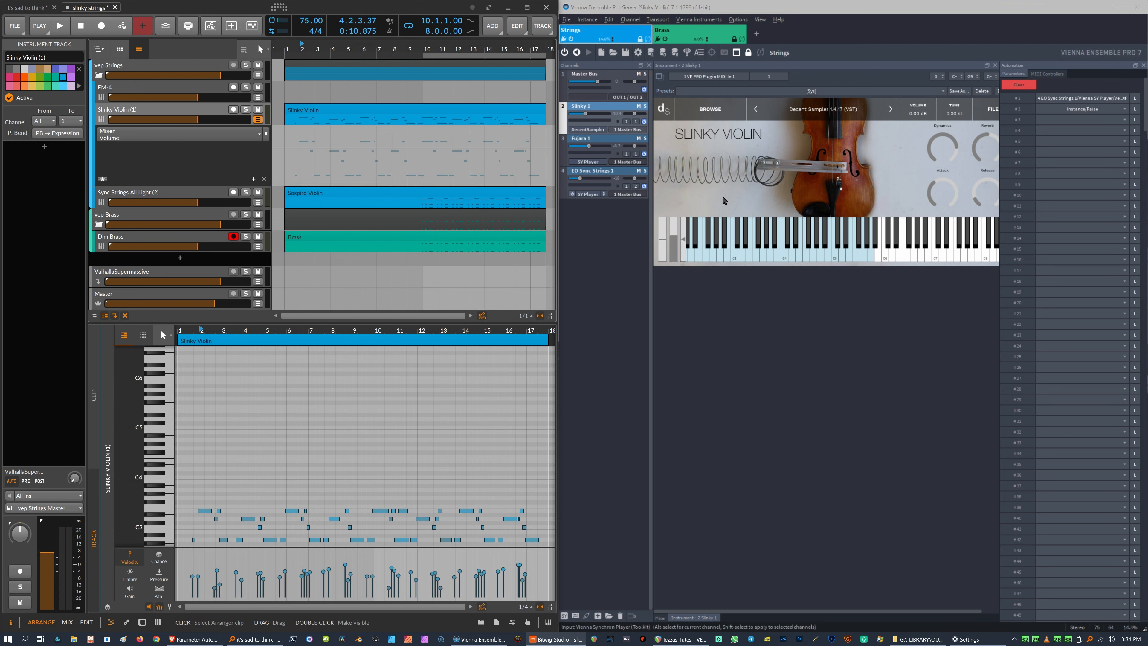
Turn the Slinky Violin's Attack knob up in Decent Sampler.
{"action": "left_click_drag", "start_coordinate": [938, 188], "coordinate": [939, 219]}
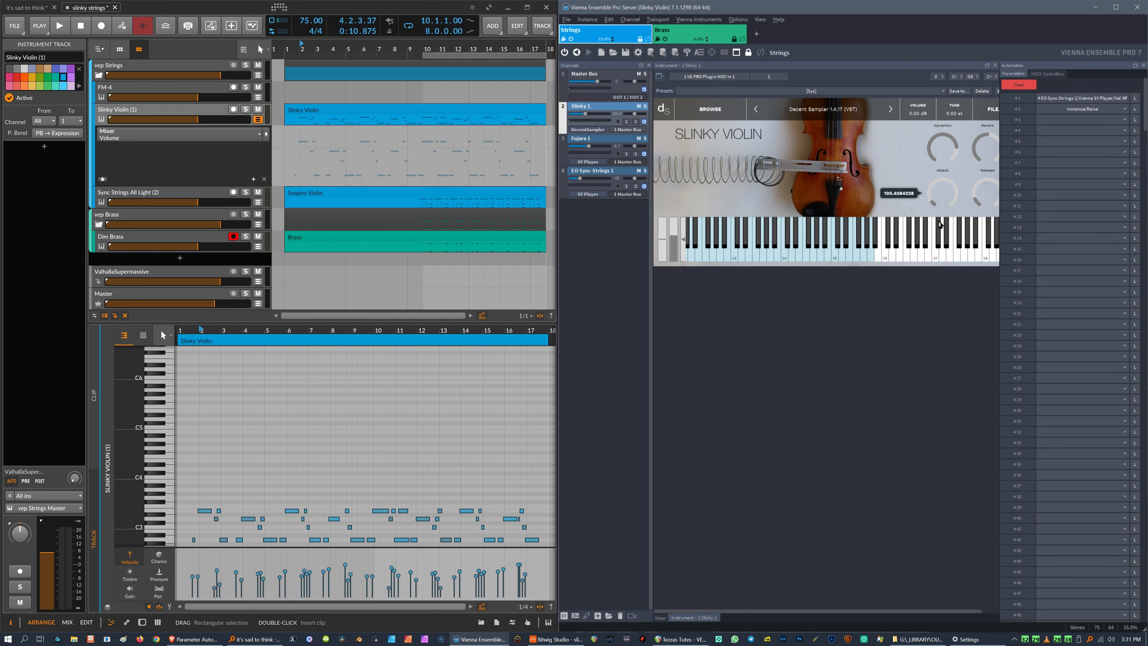
{"action": "left_click", "coordinate": [391, 153]}
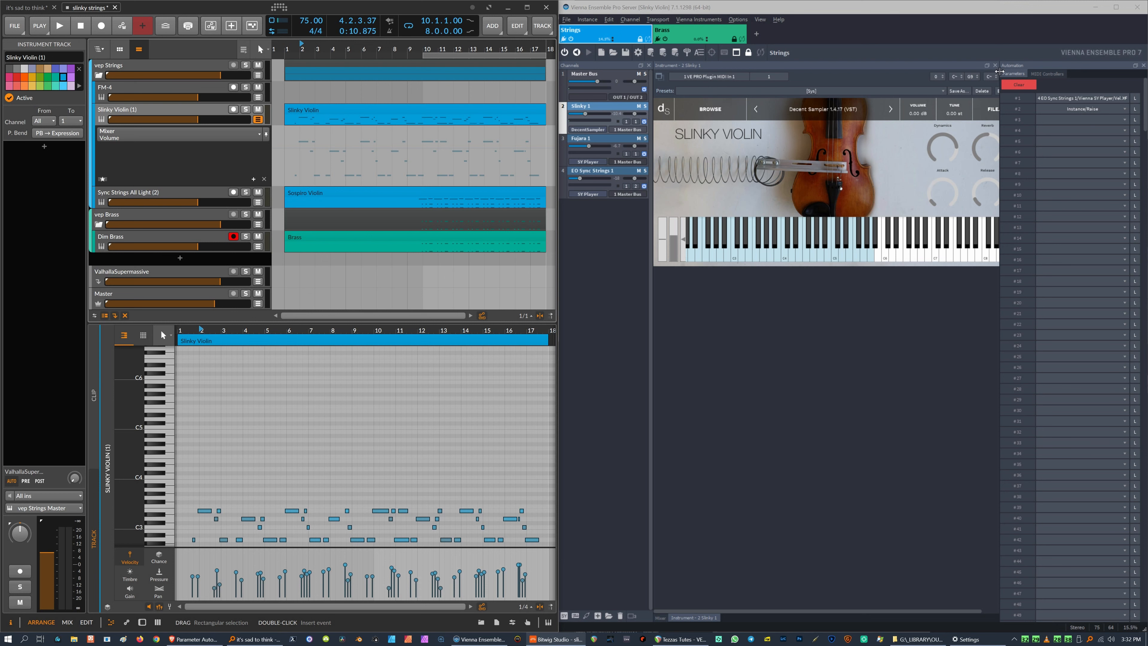
Play back the project with the Sync Strings Synchron Player shown in Vienna Ensemble Pro.
{"action": "left_click_drag", "start_coordinate": [999, 67], "coordinate": [956, 67]}
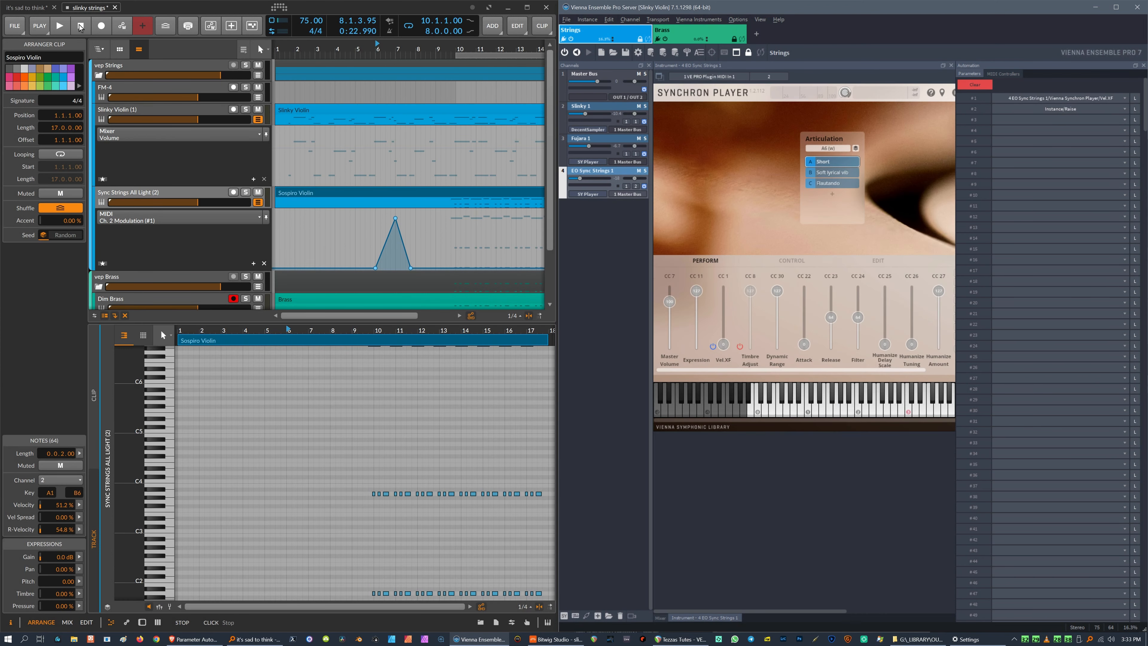
{"action": "key", "text": "space"}
{"action": "left_click", "coordinate": [678, 307]}
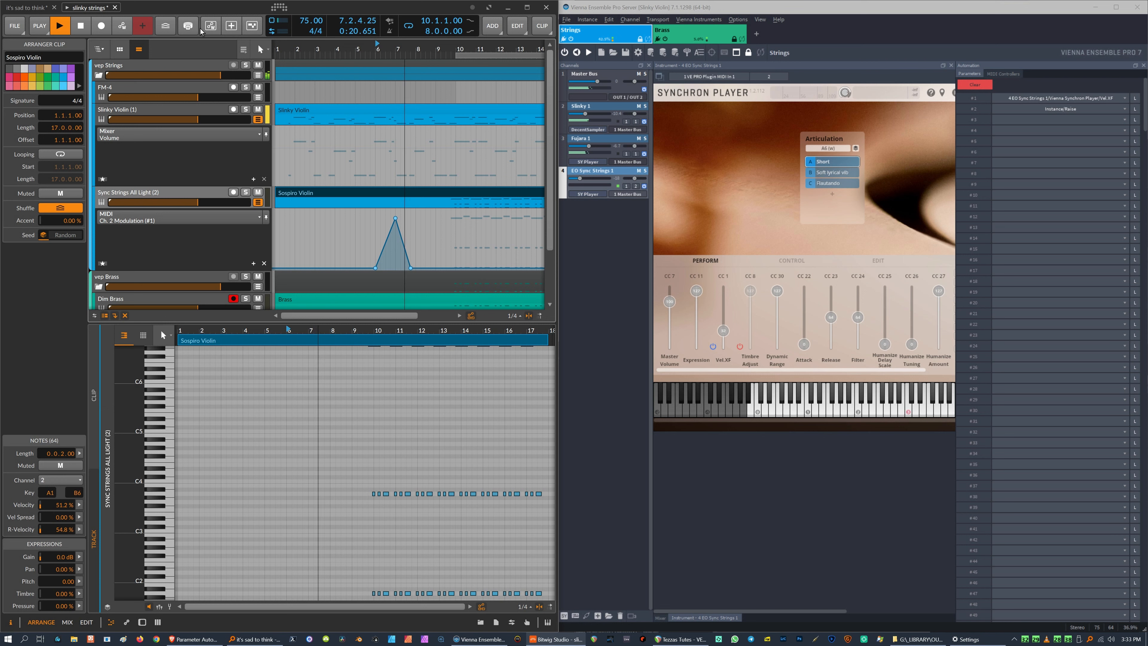
{"action": "key", "text": "space"}
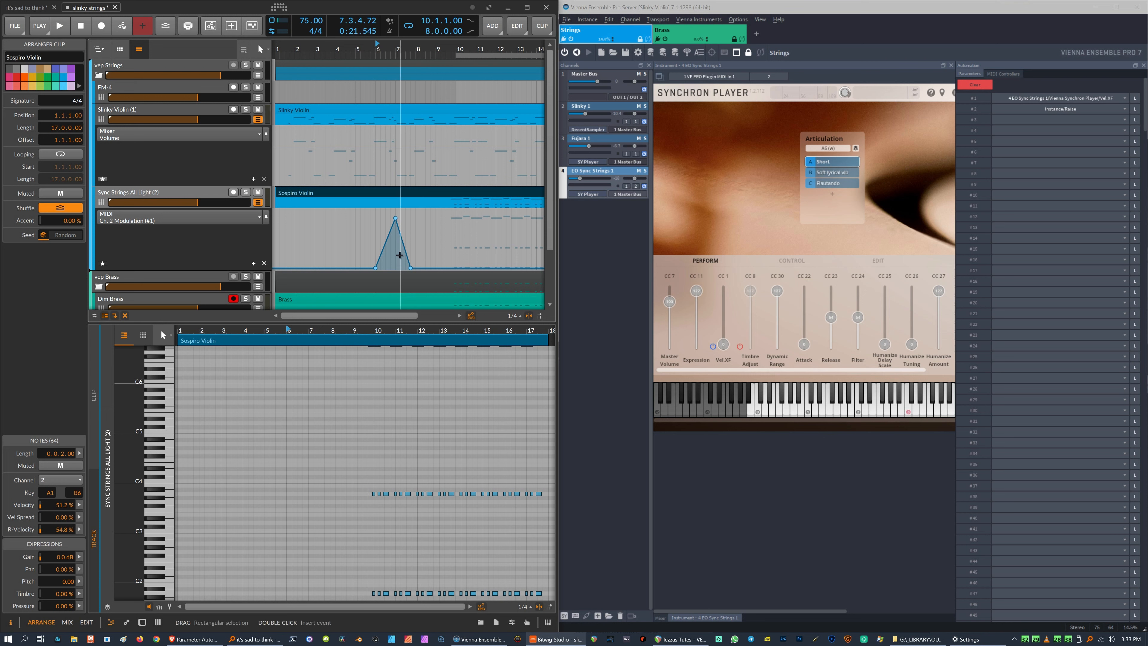
Map automation slot #2 to the Synchron Player's Timbre Adjust slider using MIDI learn.
{"action": "scroll", "coordinate": [401, 280], "scroll_direction": "up", "scroll_amount": 1}
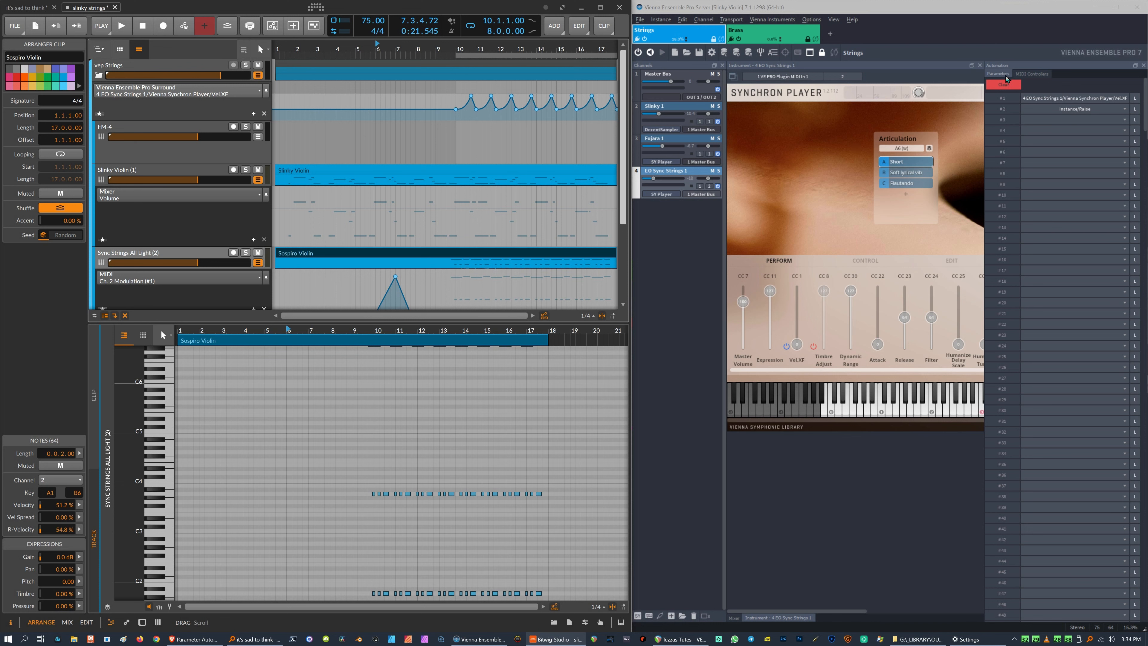
{"action": "left_click", "coordinate": [1135, 109]}
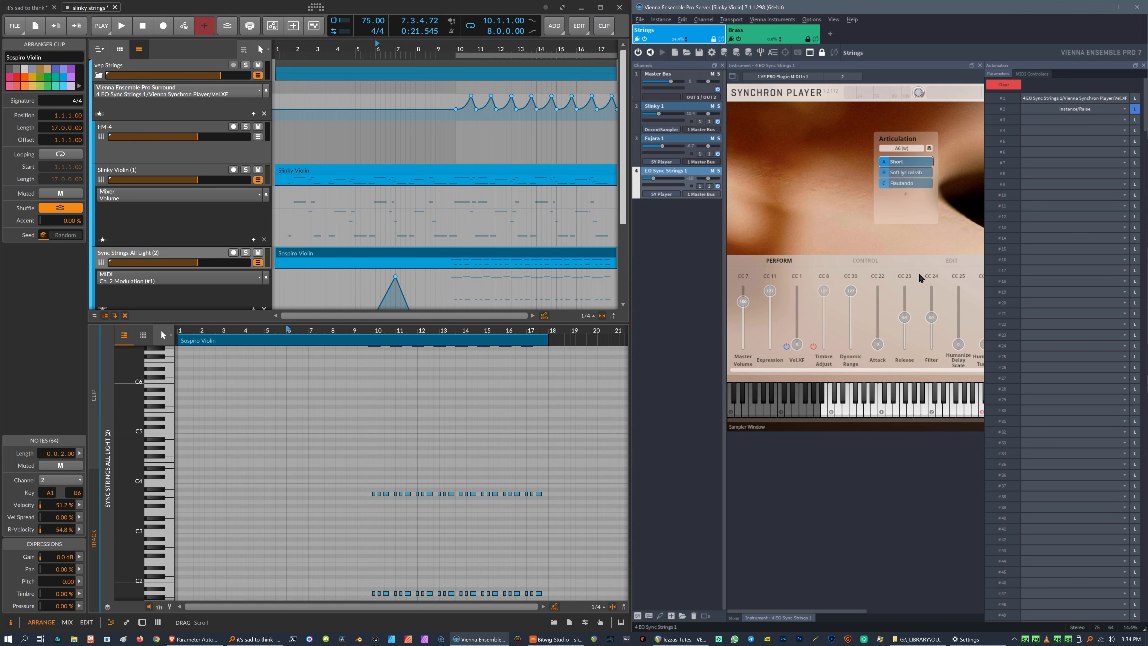
{"action": "left_click", "coordinate": [822, 291]}
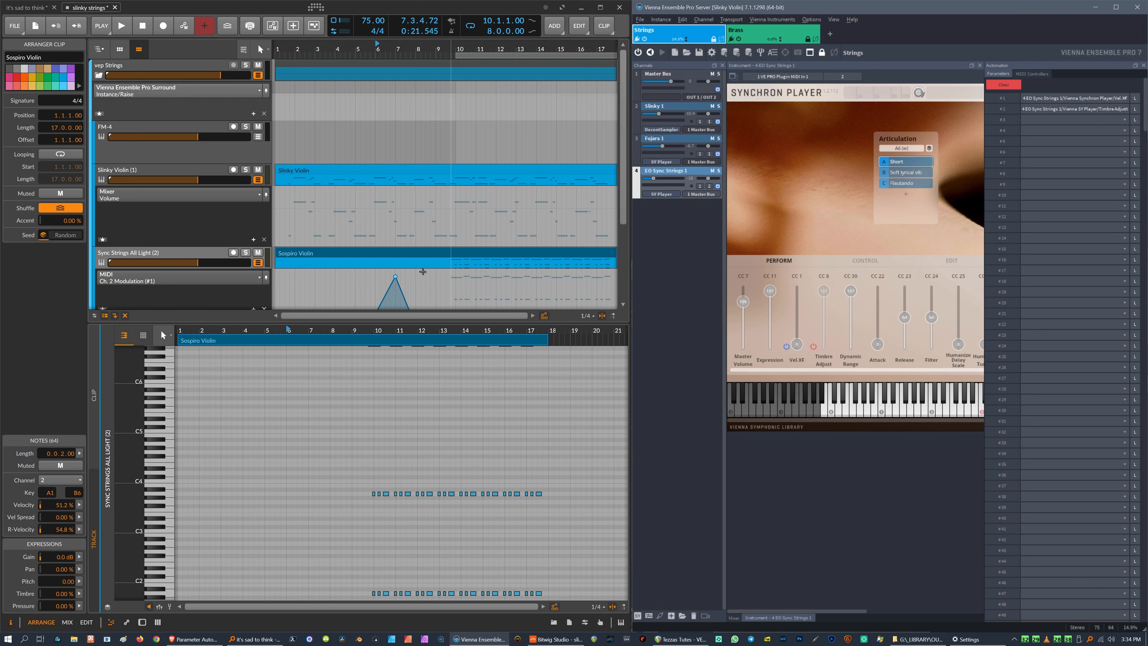
{"action": "left_click_drag", "start_coordinate": [823, 290], "coordinate": [826, 310]}
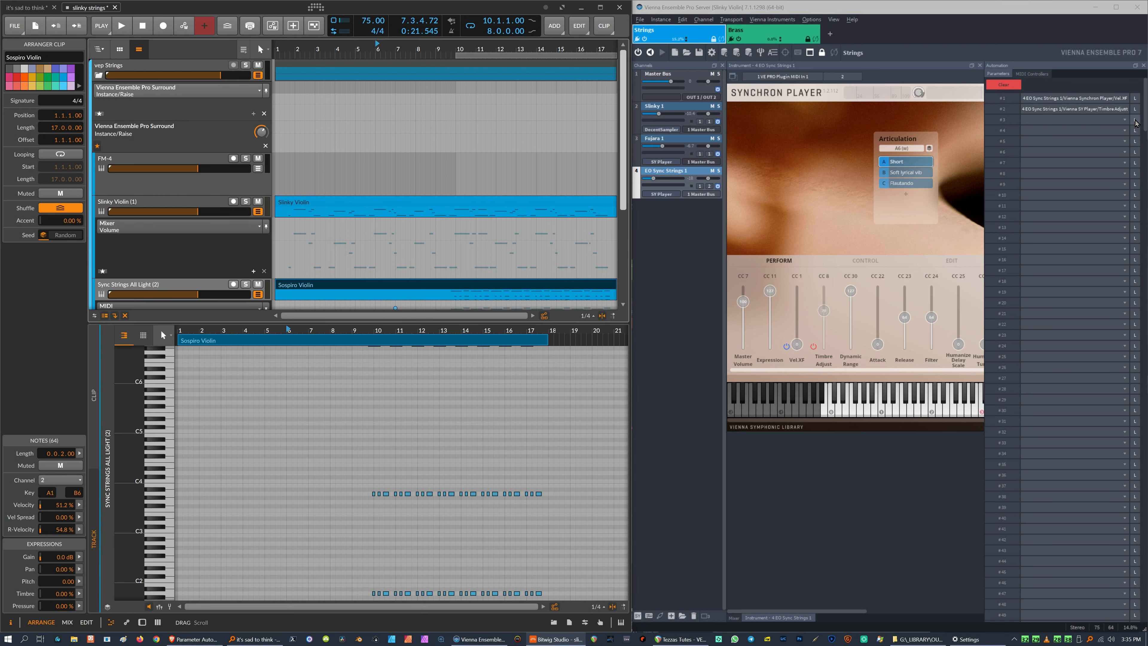
{"action": "left_click", "coordinate": [1134, 121]}
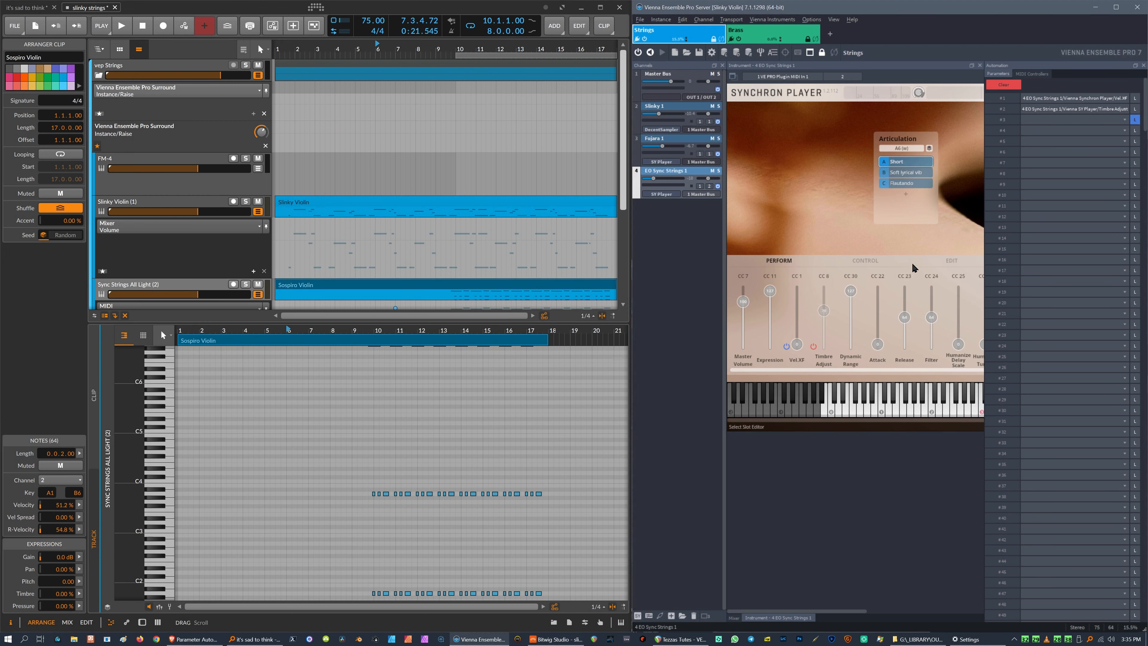
Map automation slot #3 to the Synchron Player's Timbre Adjust slider and test it by setting the Param3 knob to 0.5.
{"action": "left_click_drag", "start_coordinate": [824, 311], "coordinate": [829, 306]}
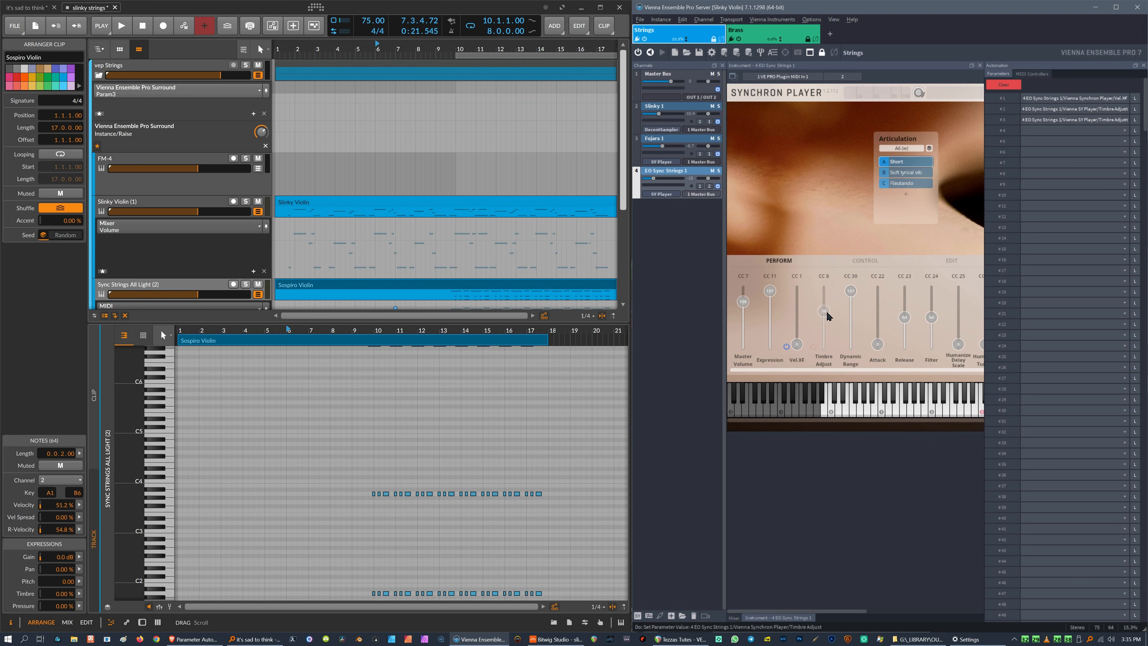
{"action": "mouse_move", "coordinate": [262, 132]}
{"action": "left_mouse_down"}
{"action": "mouse_move", "coordinate": [262, 146]}
{"action": "mouse_move", "coordinate": [261, 127]}
{"action": "left_mouse_up"}
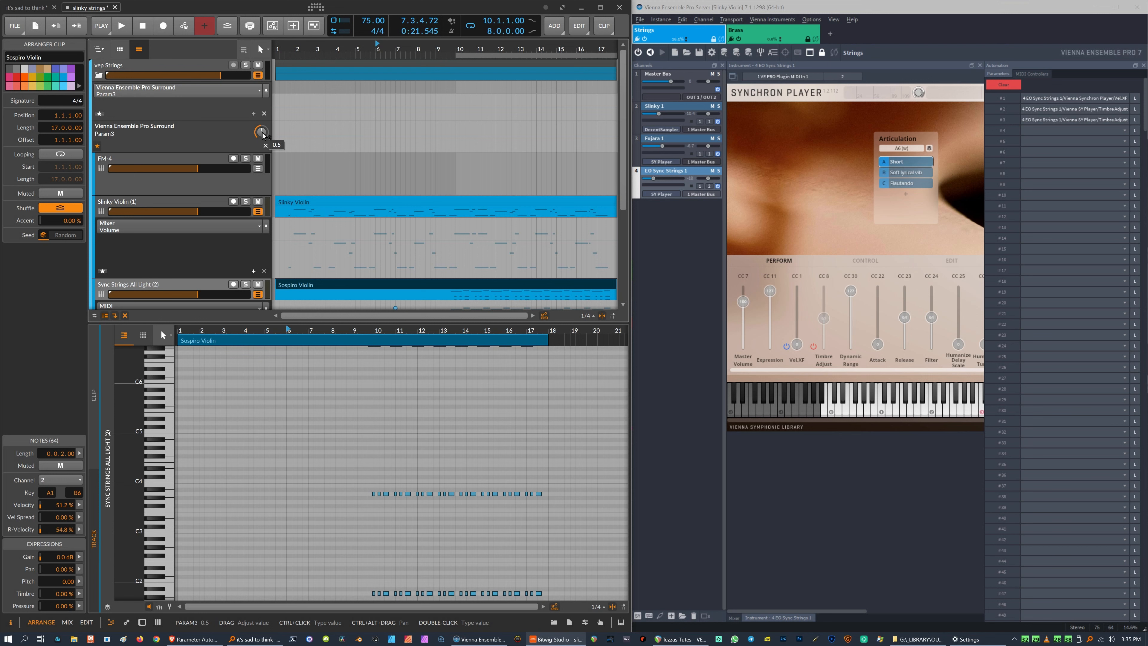
{"action": "left_click_drag", "start_coordinate": [263, 136], "coordinate": [261, 135]}
{"action": "left_click_drag", "start_coordinate": [824, 325], "coordinate": [823, 293]}
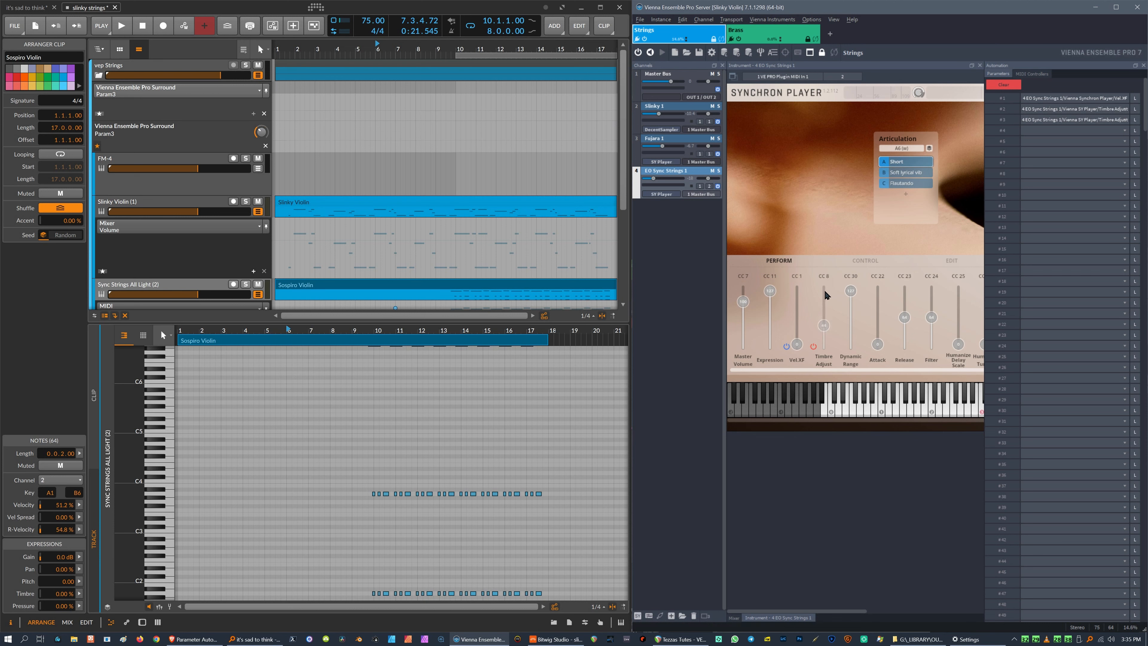
Open the Vienna Ensemble Pro plugin window of the vep Strings group track and move it over the editor.
{"action": "left_click", "coordinate": [163, 69]}
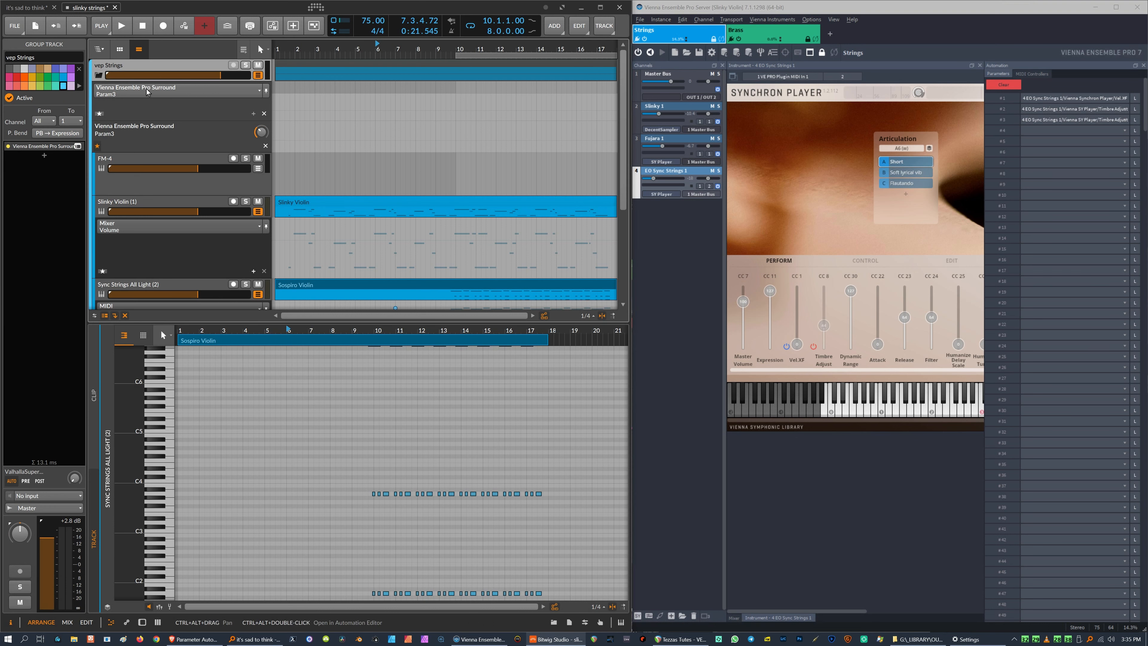
{"action": "left_click", "coordinate": [76, 146]}
{"action": "left_click_drag", "start_coordinate": [255, 281], "coordinate": [369, 308]}
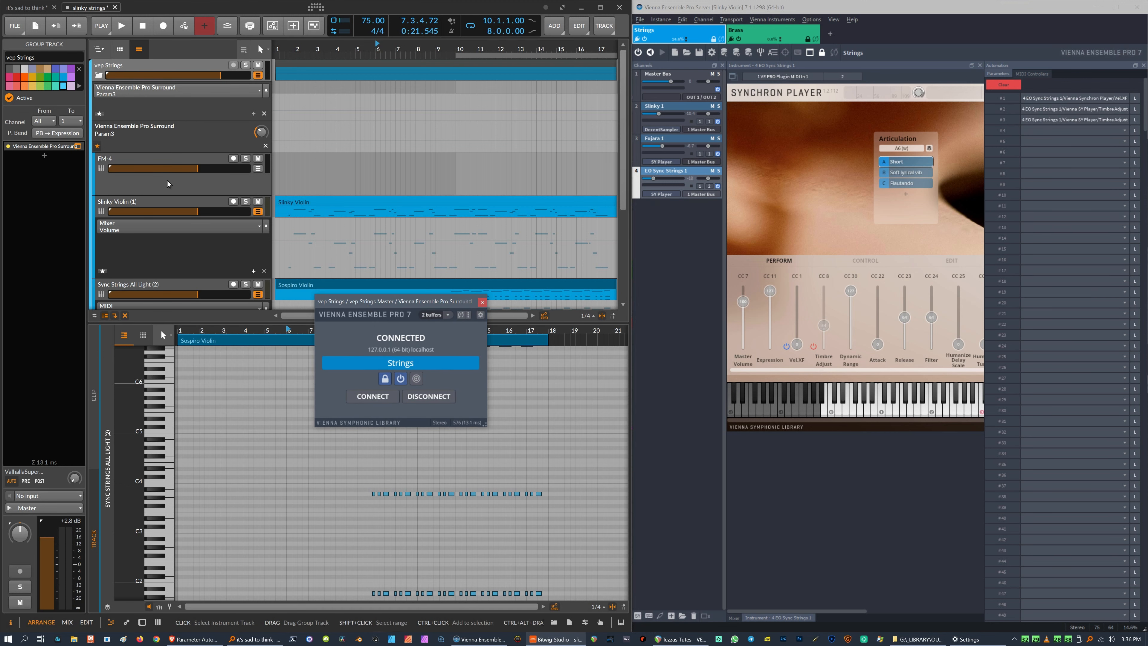
{"action": "scroll", "coordinate": [225, 201], "scroll_direction": "down", "scroll_amount": 3}
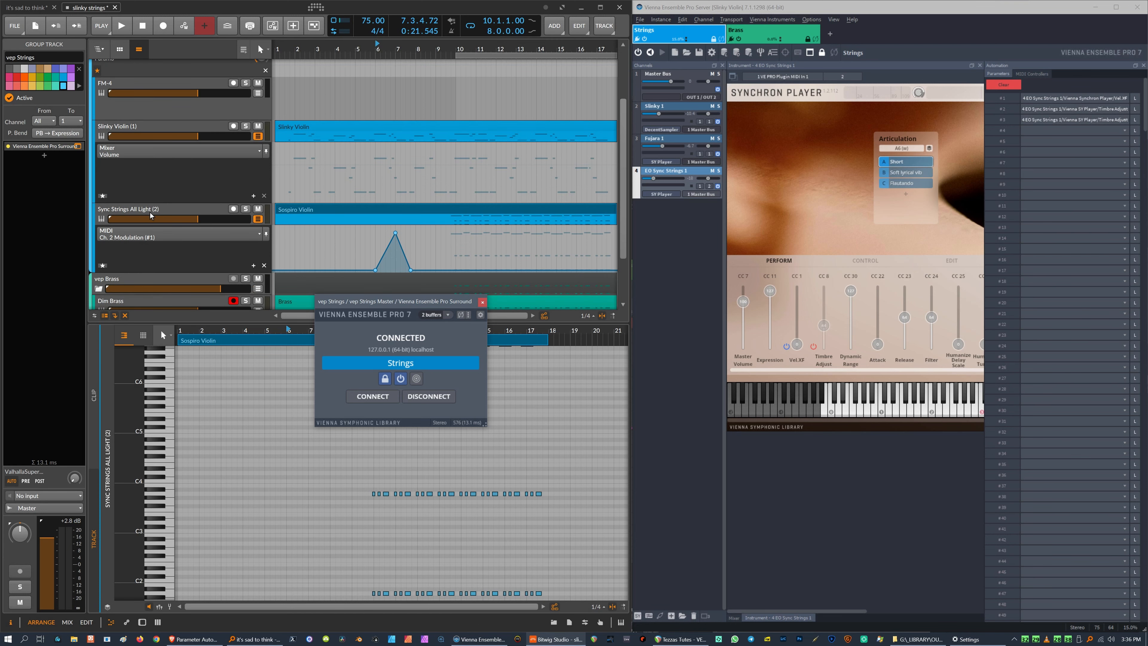
{"action": "left_click", "coordinate": [185, 210]}
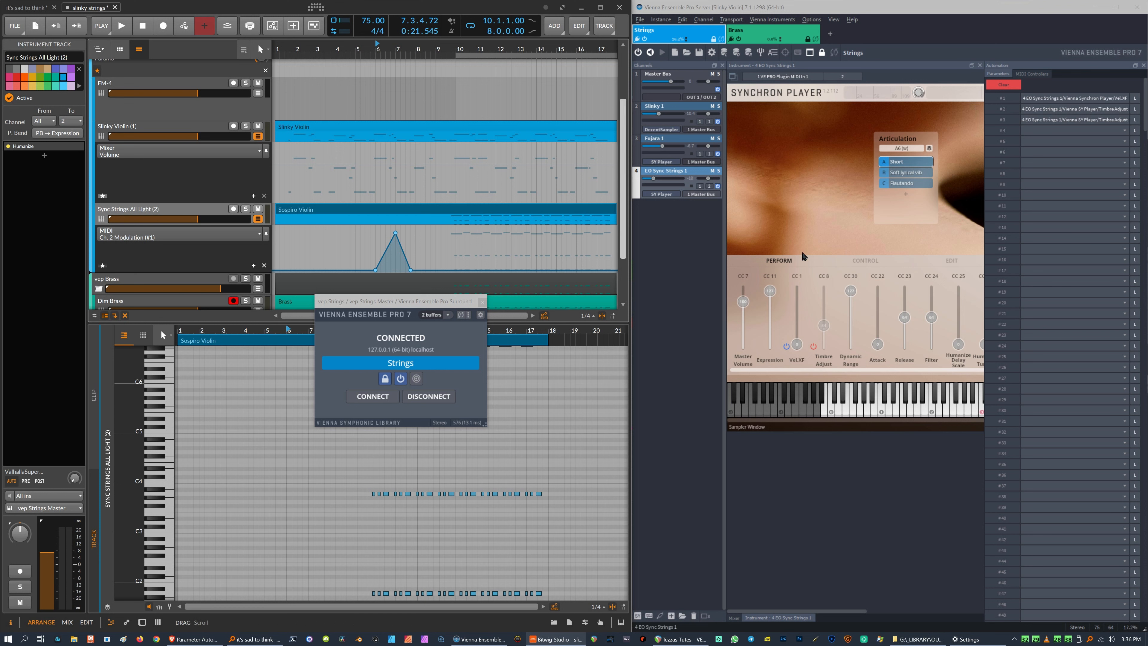
{"action": "left_click", "coordinate": [258, 234]}
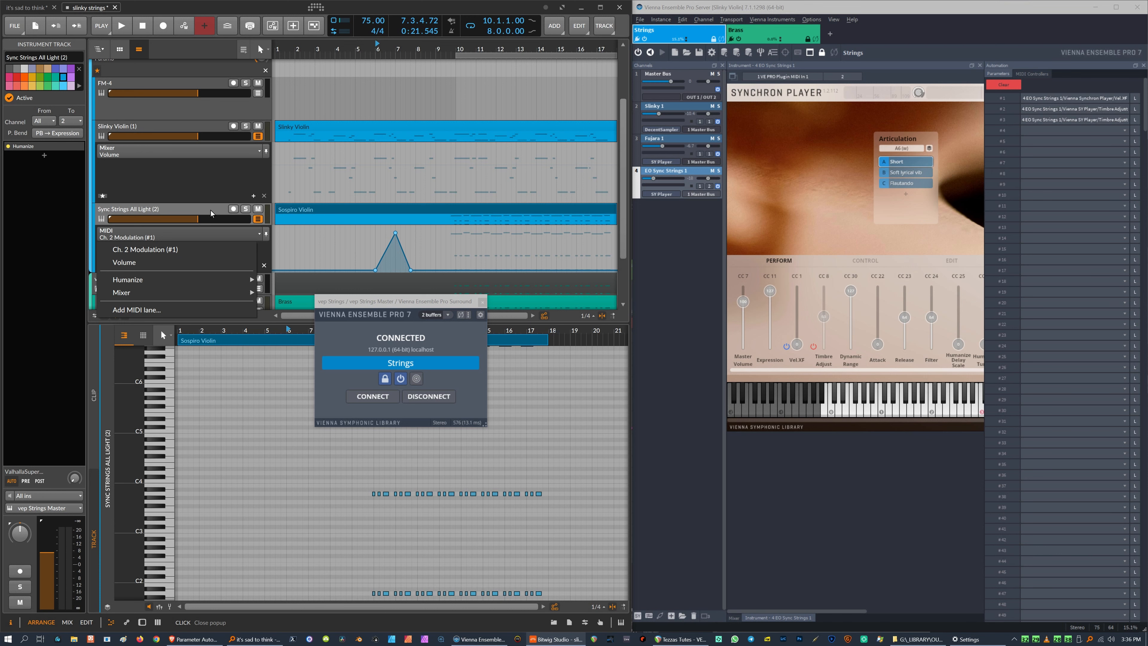
{"action": "left_click", "coordinate": [193, 209]}
{"action": "scroll", "coordinate": [180, 229], "scroll_direction": "up", "scroll_amount": 2}
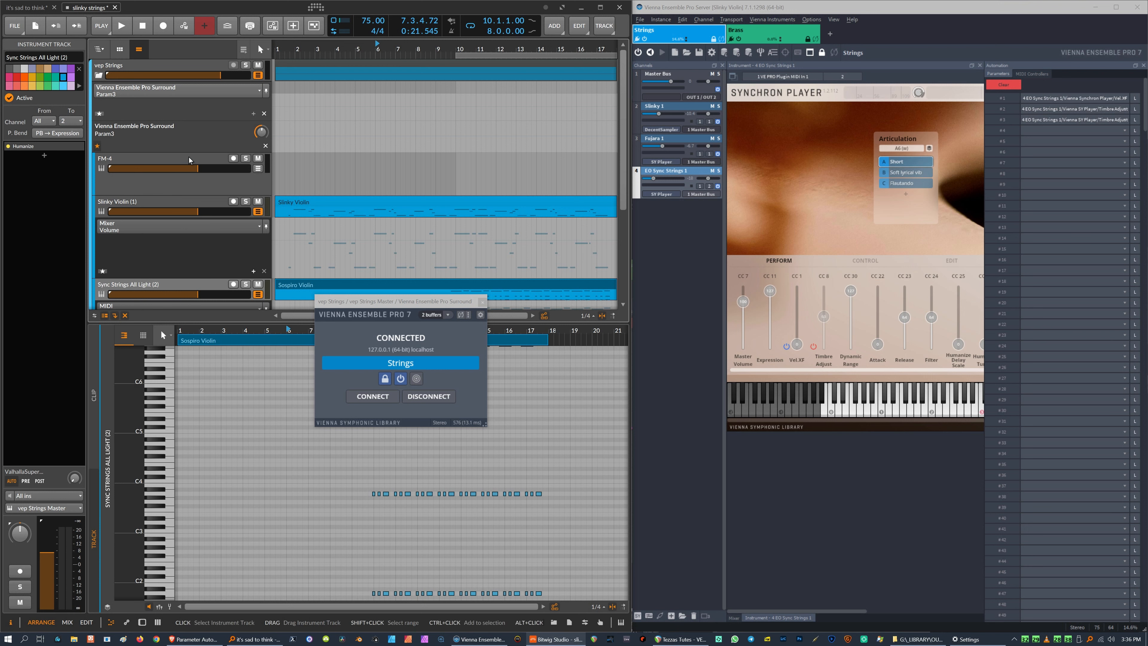
Draw a rising Param3 automation ramp on the vep Strings track from bar 3 to bar 5, setting the first point to 30.6%.
{"action": "left_click", "coordinate": [167, 62]}
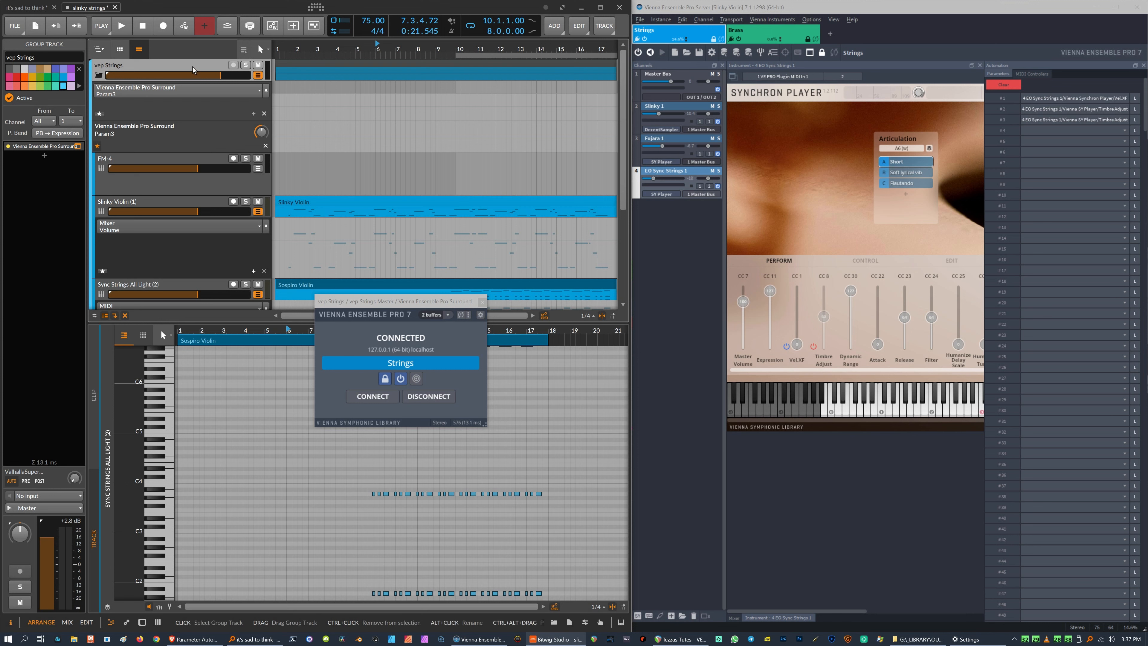
{"action": "left_click_drag", "start_coordinate": [824, 318], "coordinate": [822, 312]}
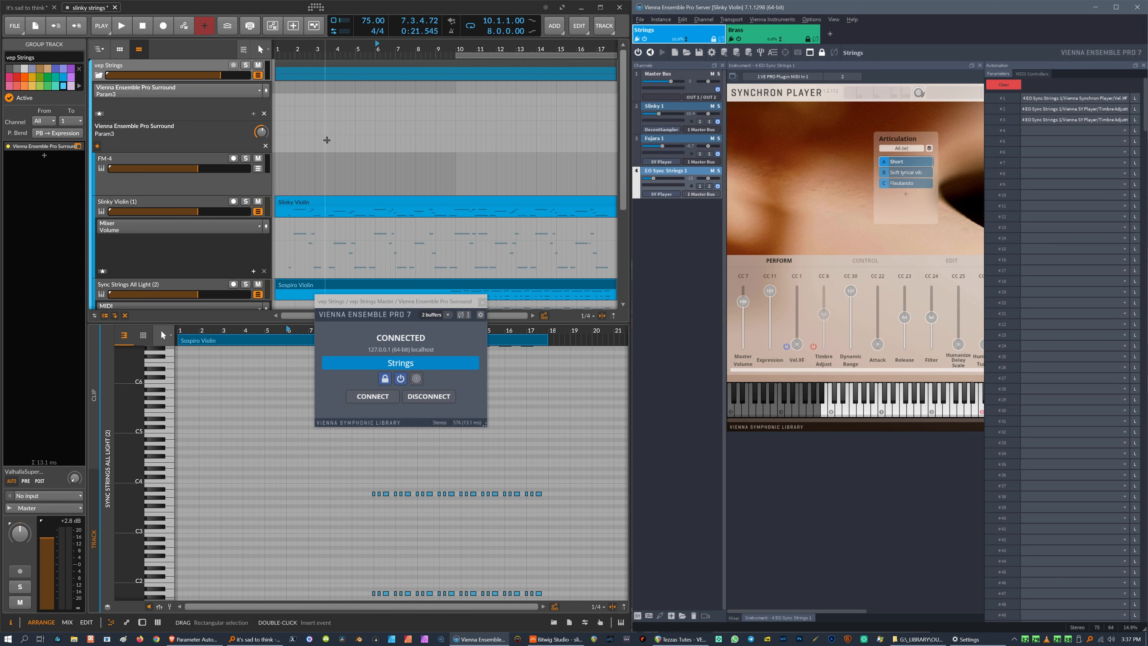
{"action": "left_click", "coordinate": [316, 135]}
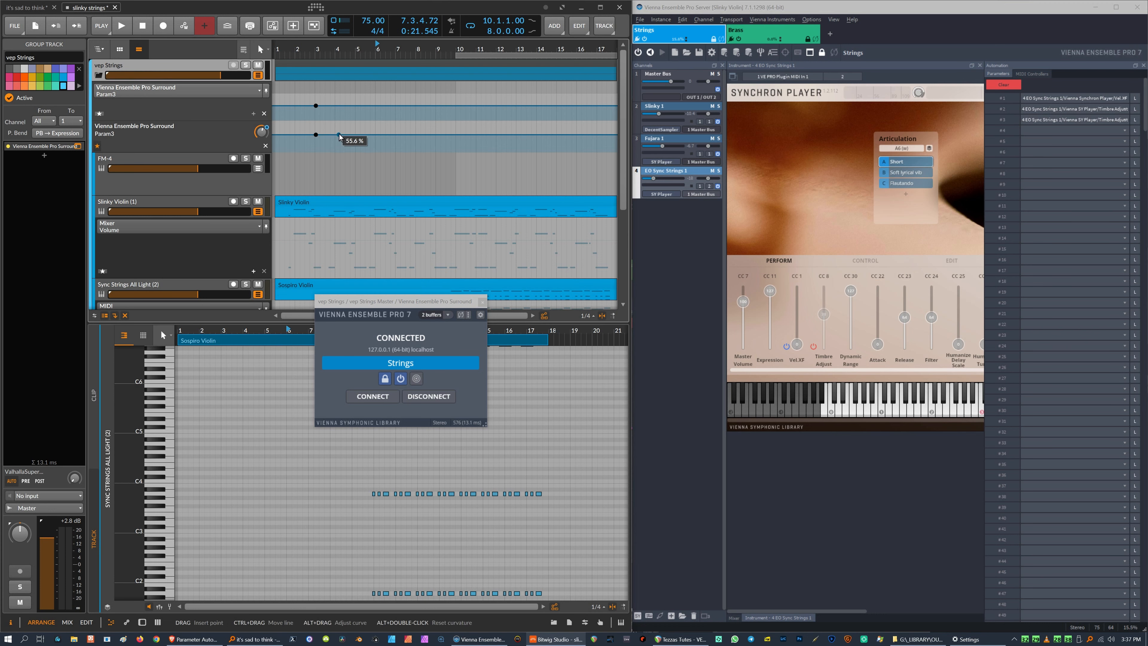
{"action": "left_click_drag", "start_coordinate": [355, 135], "coordinate": [354, 123]}
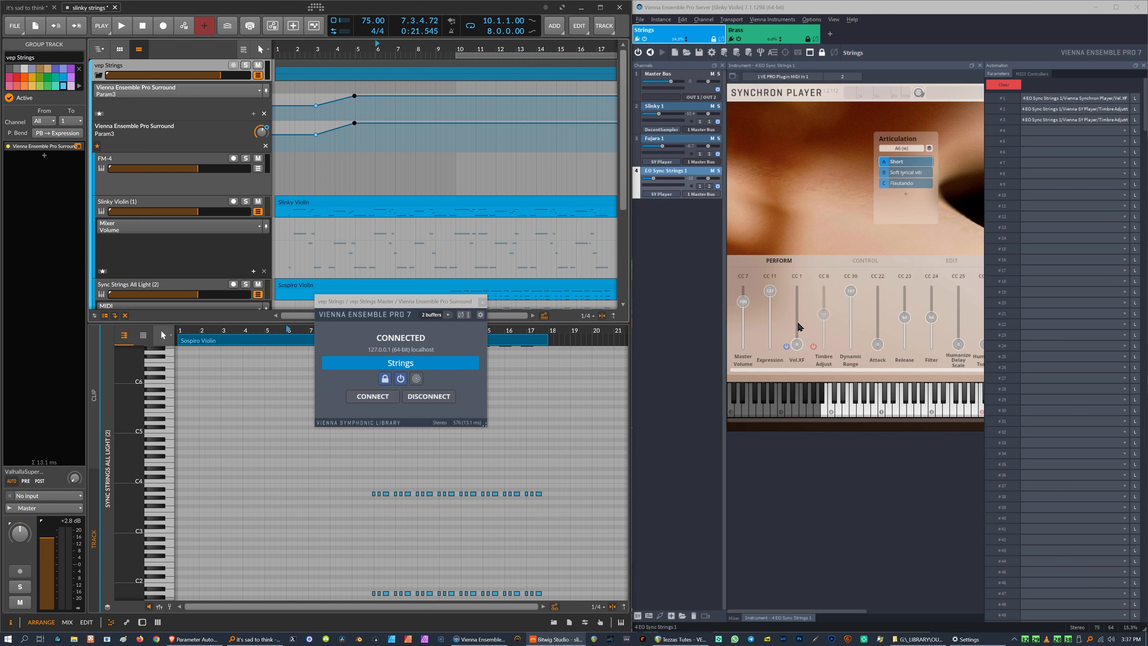
{"action": "left_click", "coordinate": [315, 134]}
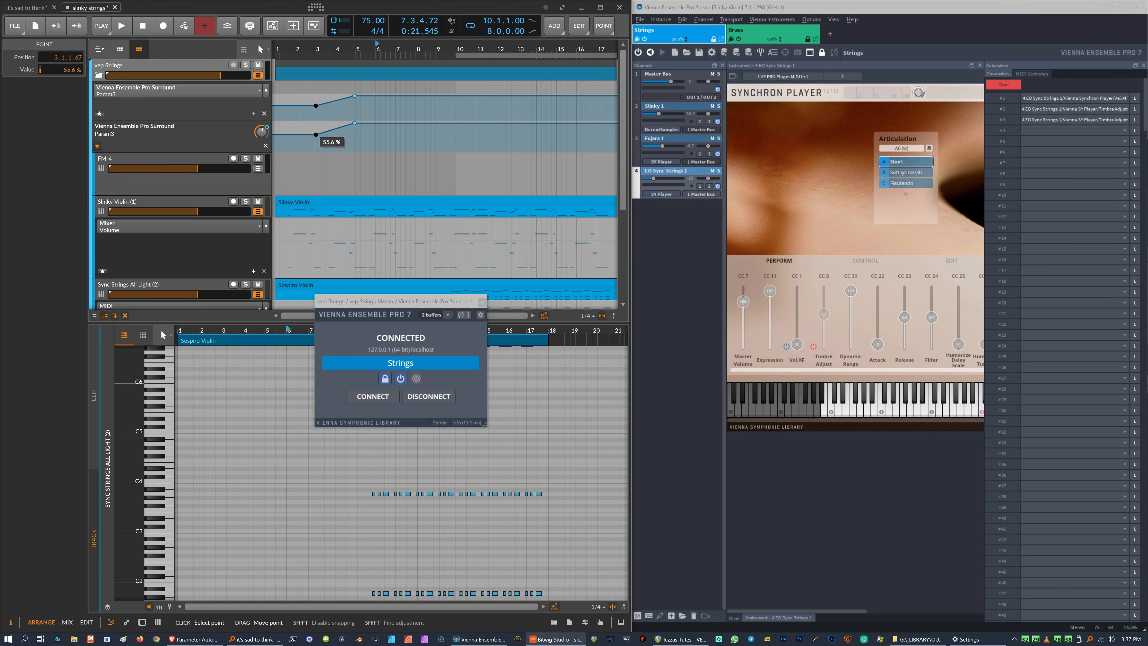
{"action": "left_click_drag", "start_coordinate": [315, 134], "coordinate": [316, 142]}
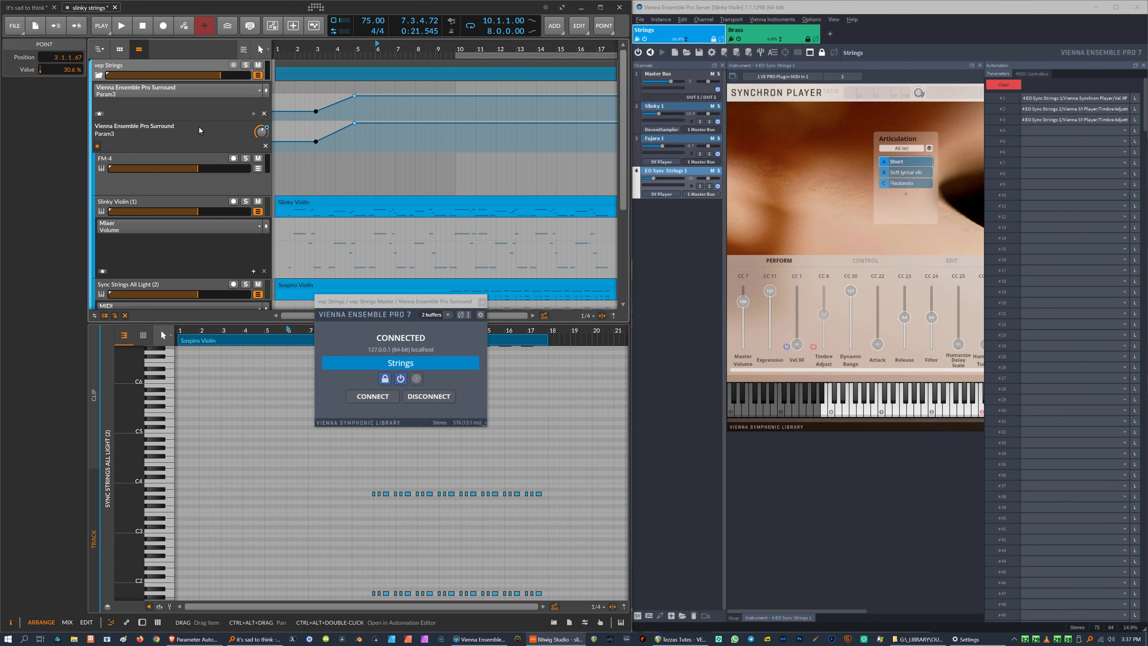
{"action": "scroll", "coordinate": [202, 223], "scroll_direction": "down", "scroll_amount": 5}
{"action": "left_click", "coordinate": [222, 218]}
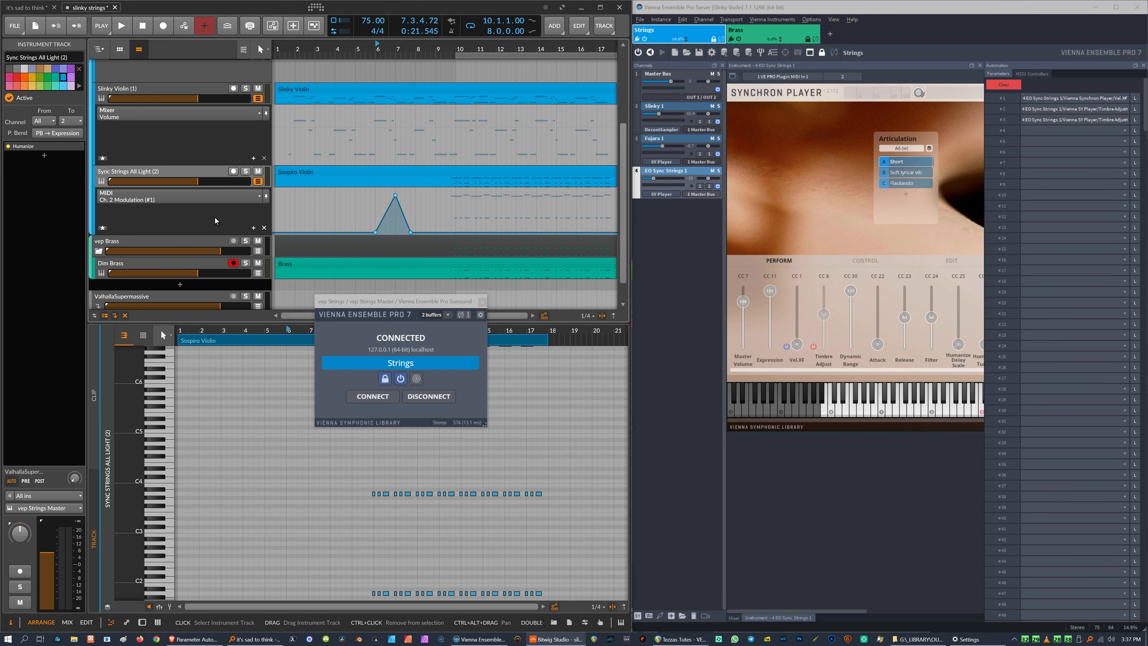
{"action": "scroll", "coordinate": [573, 232], "scroll_direction": "up", "scroll_amount": 5}
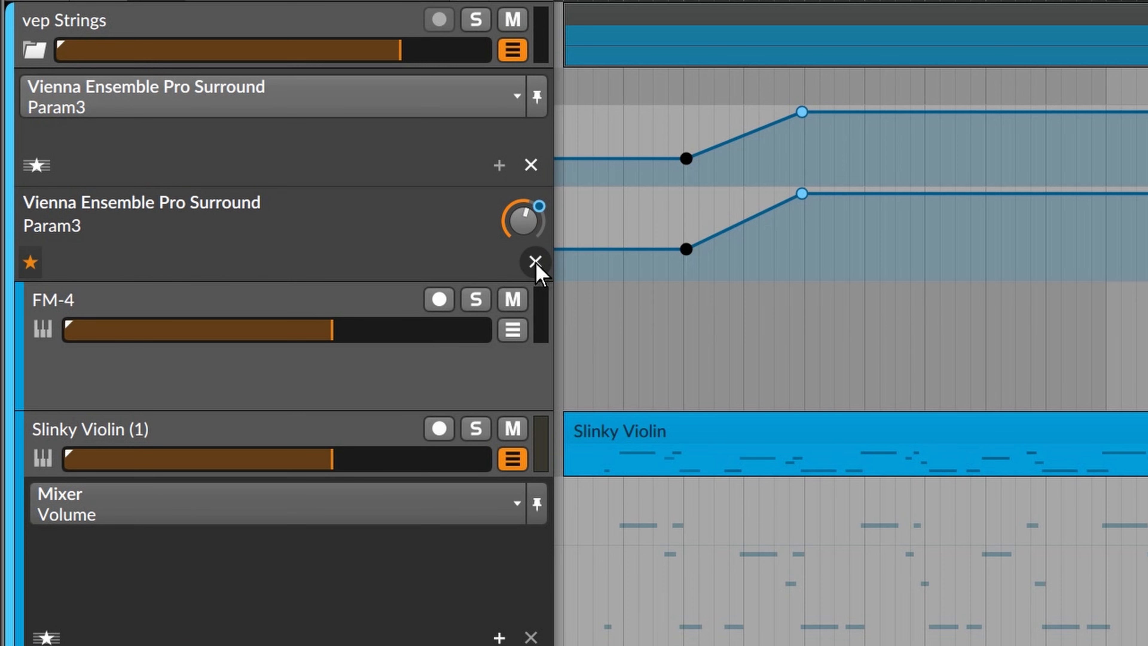
{"action": "left_click", "coordinate": [265, 146]}
Add a MIDI channel 1 CC #8 Balance automation lane to Sync Strings All Light and draw a bump near bar 3.
{"action": "scroll", "coordinate": [346, 328], "scroll_direction": "down", "scroll_amount": 5}
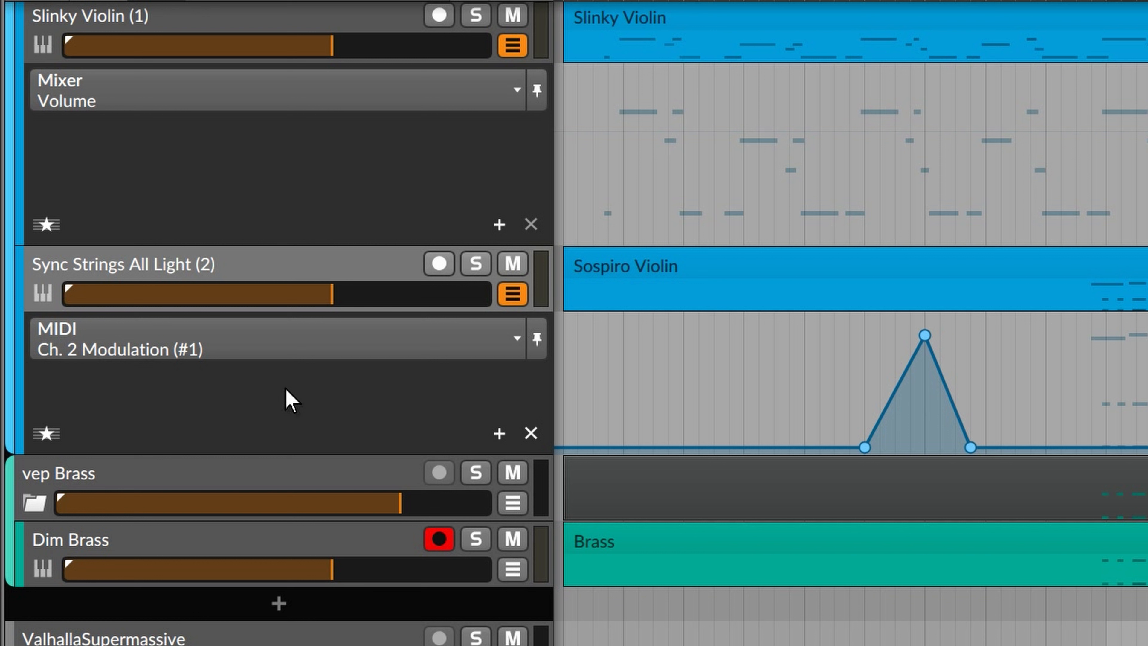
{"action": "left_click", "coordinate": [434, 346]}
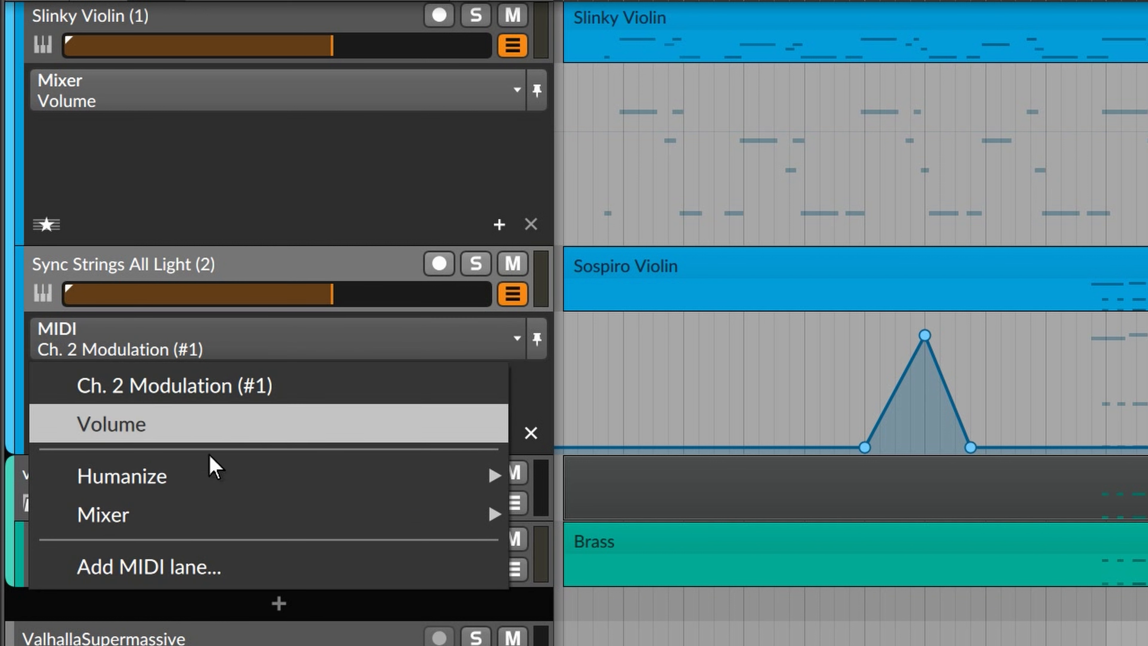
{"action": "left_click", "coordinate": [200, 569]}
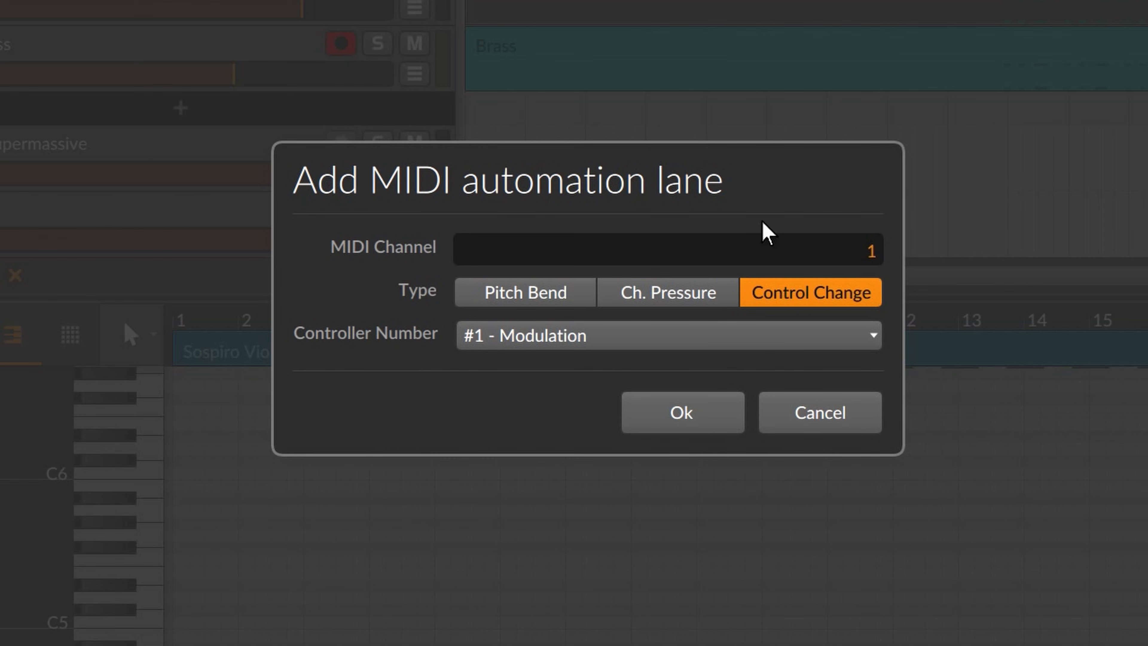
{"action": "mouse_move", "coordinate": [859, 249]}
{"action": "left_mouse_down"}
{"action": "mouse_move", "coordinate": [858, 226]}
{"action": "mouse_move", "coordinate": [863, 256]}
{"action": "left_mouse_up"}
{"action": "left_click", "coordinate": [715, 336]}
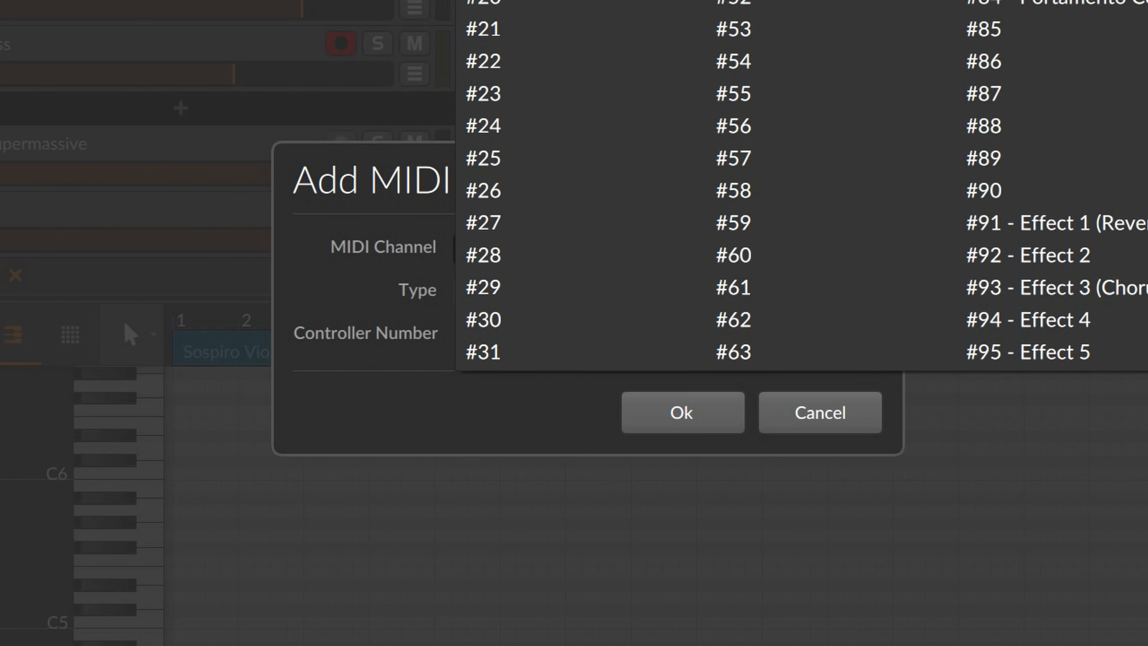
{"action": "left_click", "coordinate": [493, 1]}
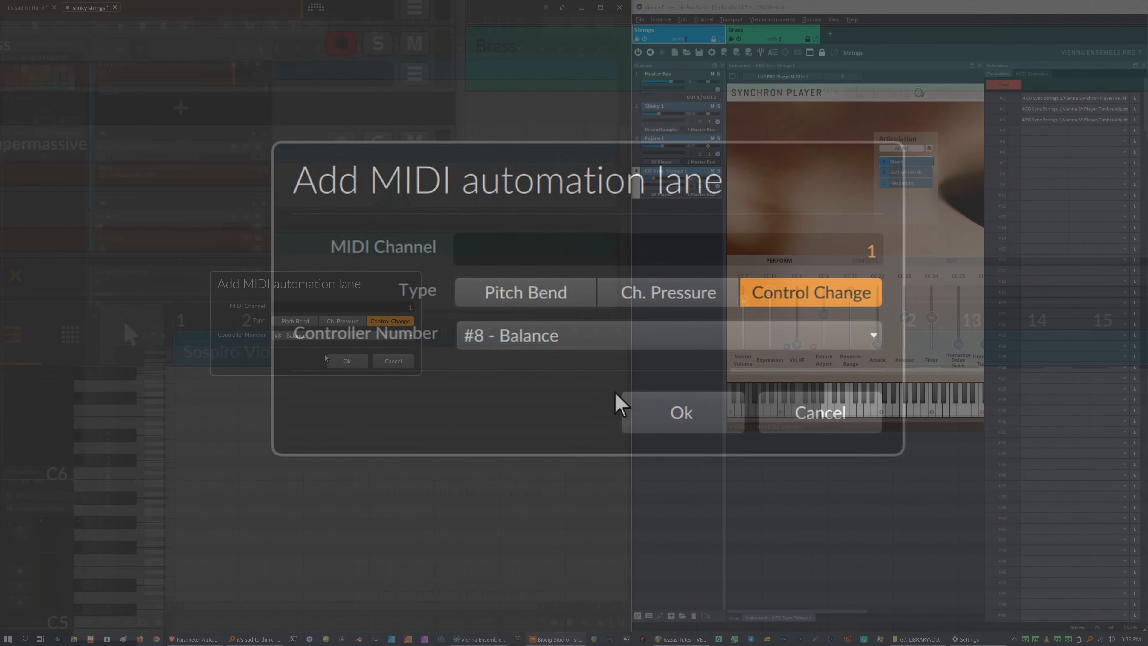
{"action": "left_click", "coordinate": [682, 412]}
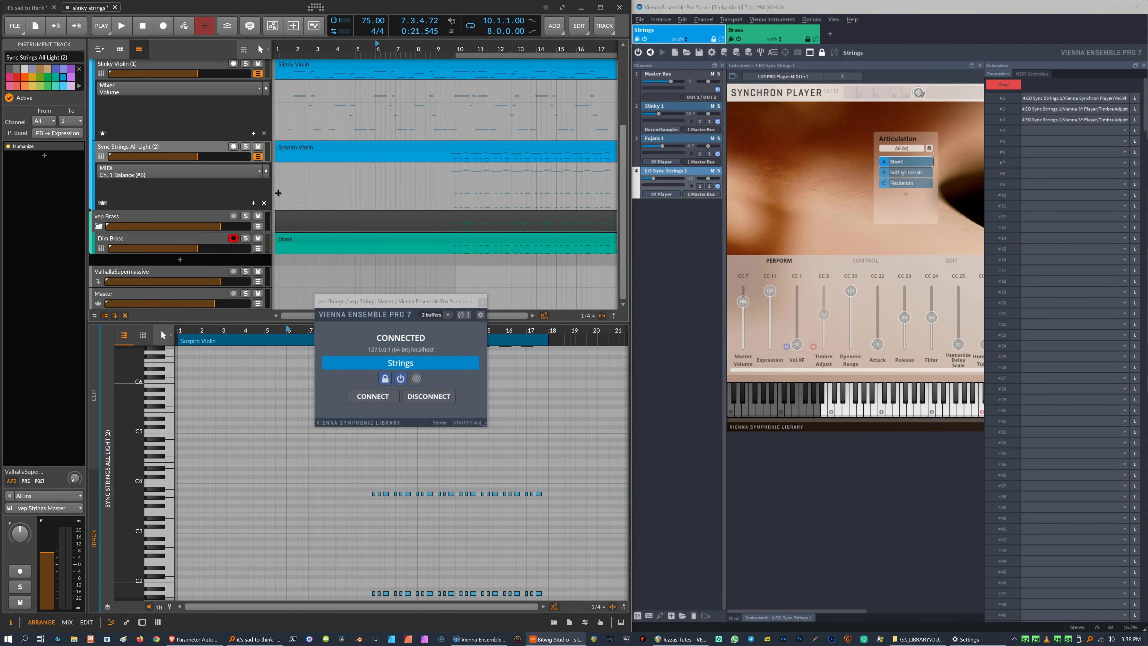
{"action": "left_click", "coordinate": [310, 202]}
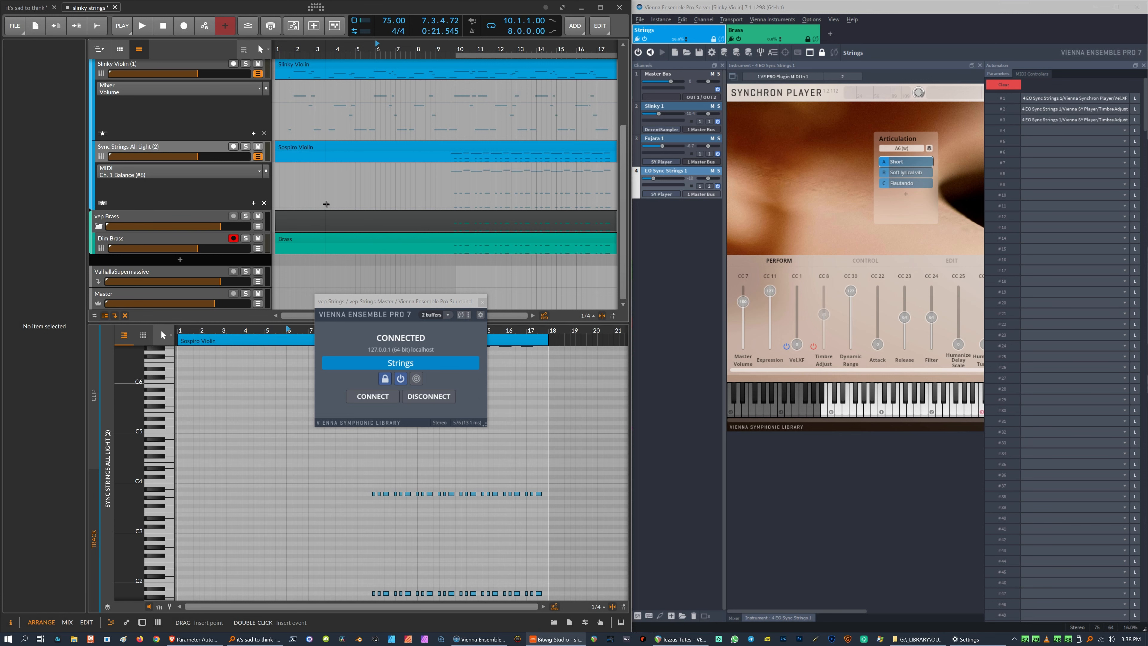
{"action": "mouse_move", "coordinate": [313, 204]}
{"action": "left_mouse_down"}
{"action": "mouse_move", "coordinate": [336, 183]}
{"action": "mouse_move", "coordinate": [355, 190]}
{"action": "left_mouse_up"}
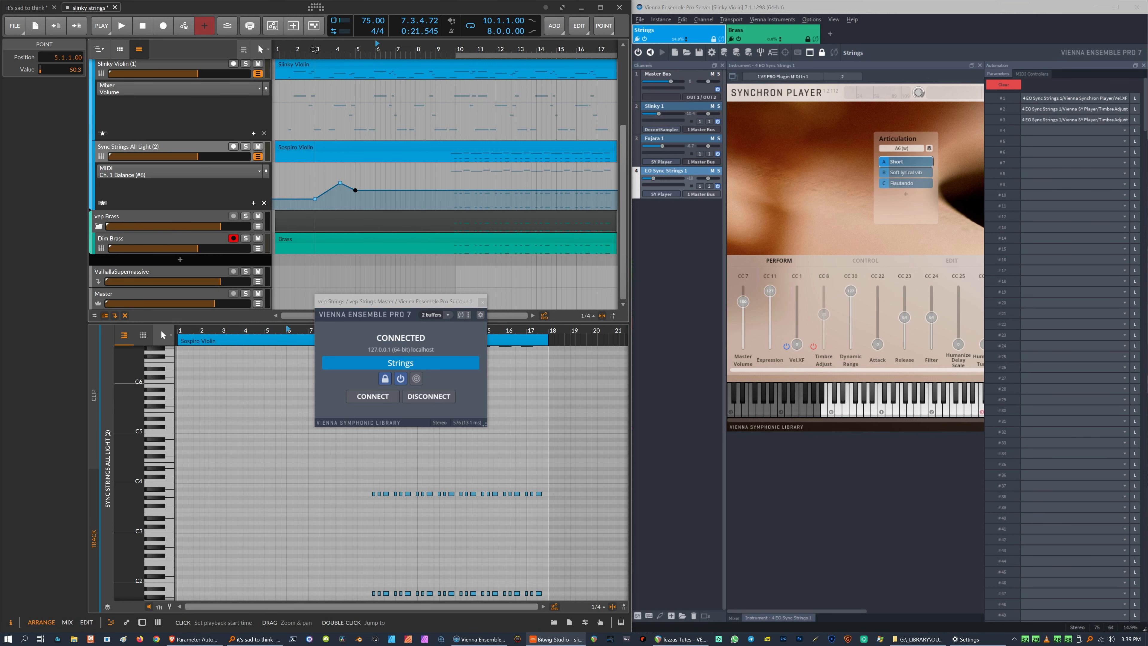
Play the project back briefly from bar 3.
{"action": "left_click", "coordinate": [316, 49]}
{"action": "key", "text": "space"}
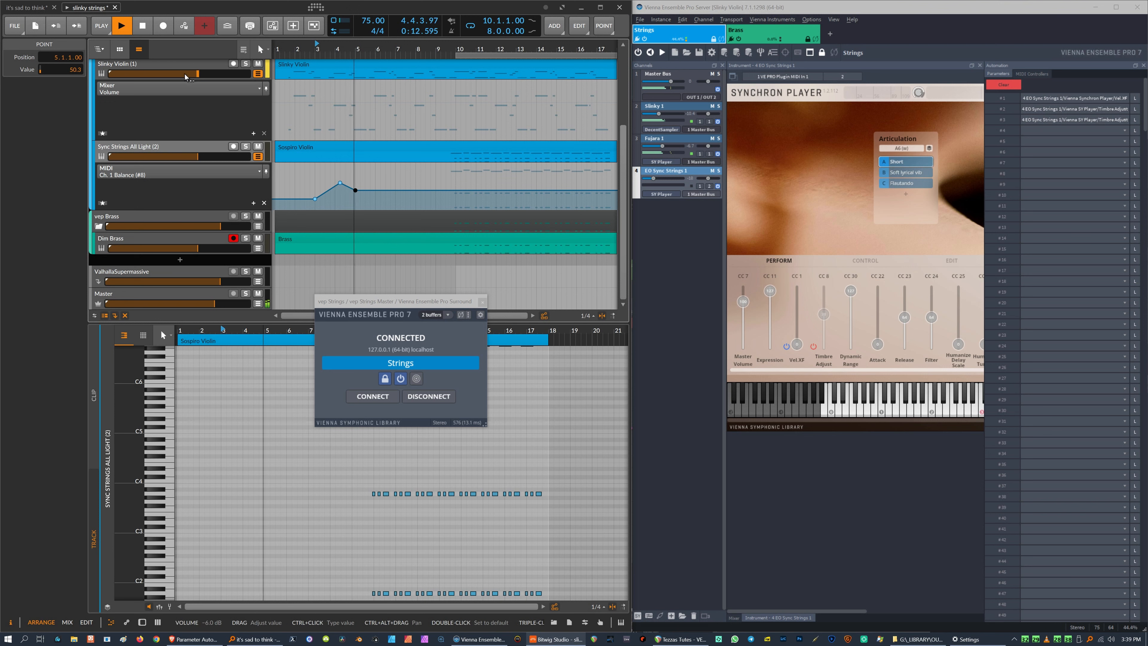
{"action": "key", "text": "space"}
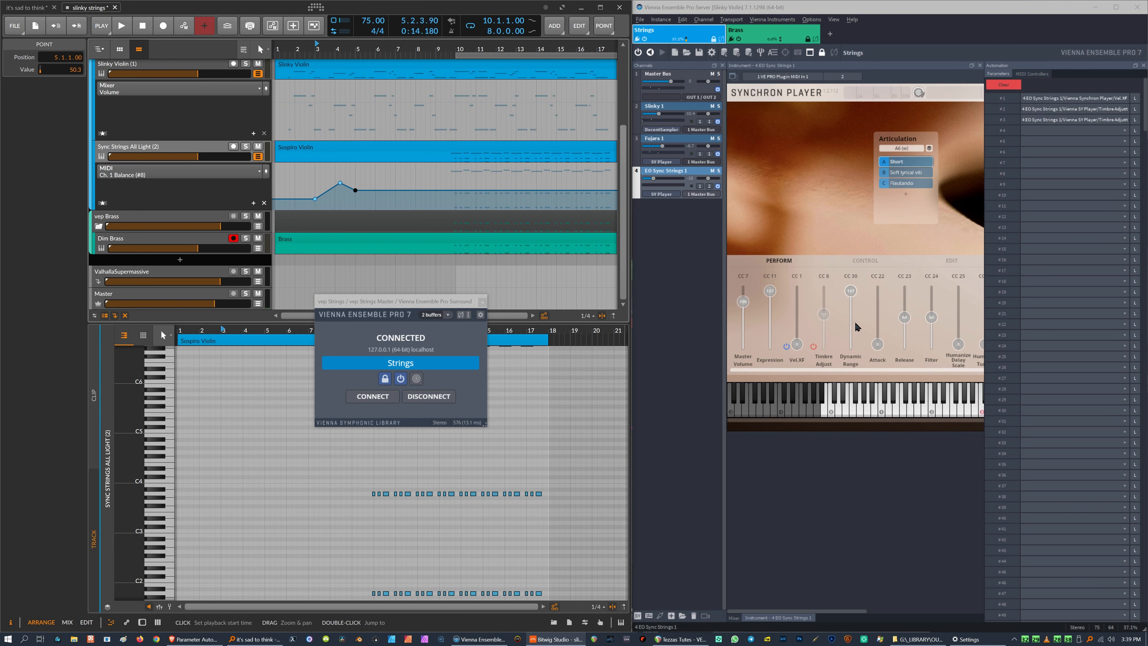
Check the Vienna Ensemble Pro automation parameters and MIDI controllers lists for the Synchron Player.
{"action": "left_click", "coordinate": [827, 317]}
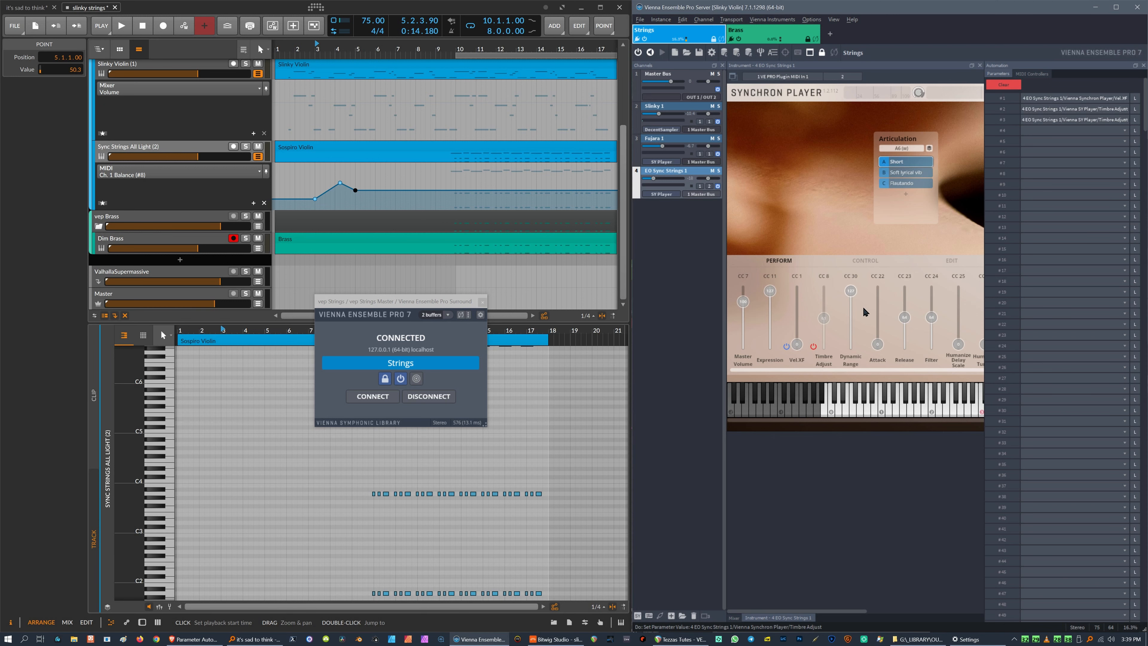
{"action": "left_click", "coordinate": [1039, 74]}
{"action": "left_click", "coordinate": [999, 74]}
{"action": "left_click", "coordinate": [1048, 238]}
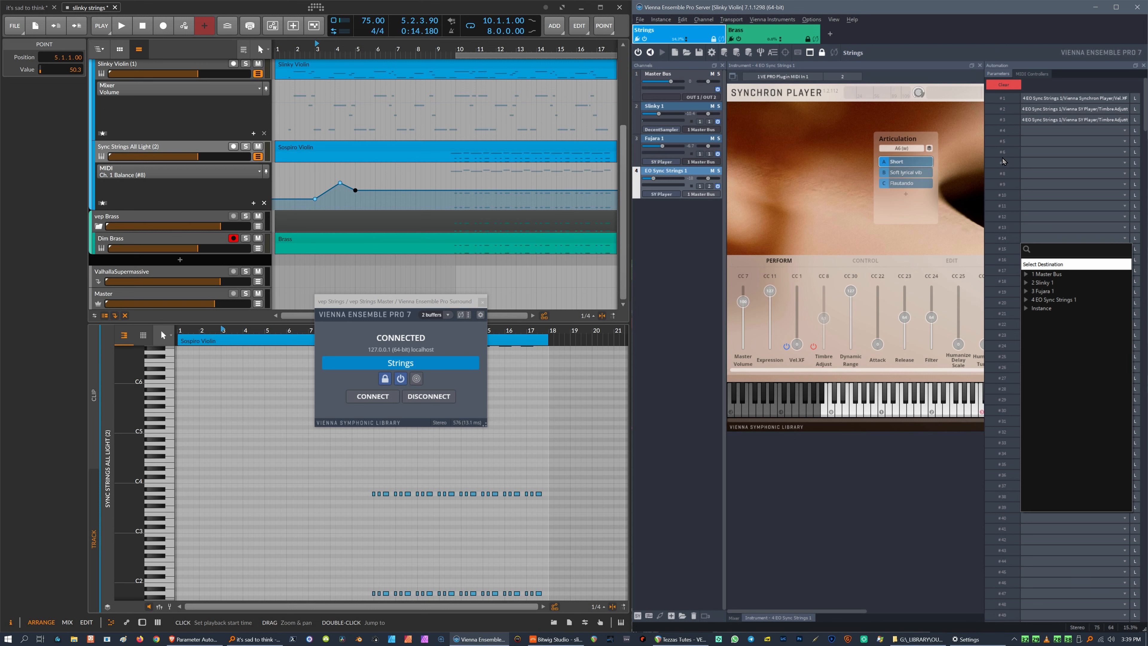
{"action": "left_click", "coordinate": [1036, 76]}
{"action": "left_click", "coordinate": [1036, 76]}
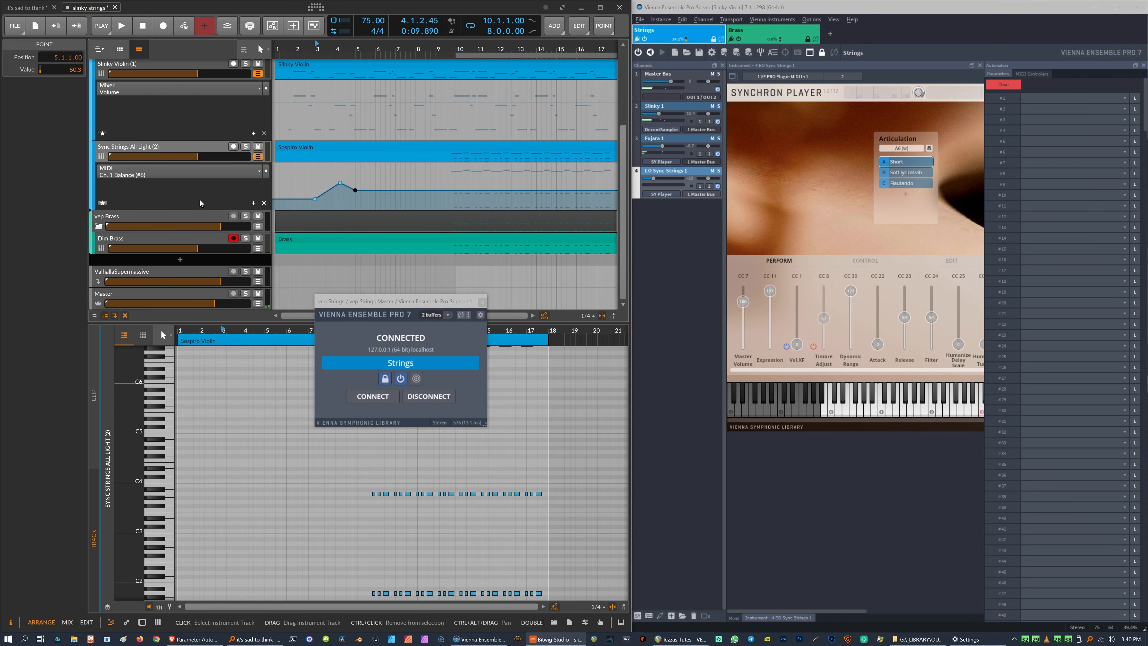
Remove the channel 1 Balance lane and add a MIDI channel 2 CC #8 Balance automation lane to Sync Strings All Light.
{"action": "left_click", "coordinate": [200, 200]}
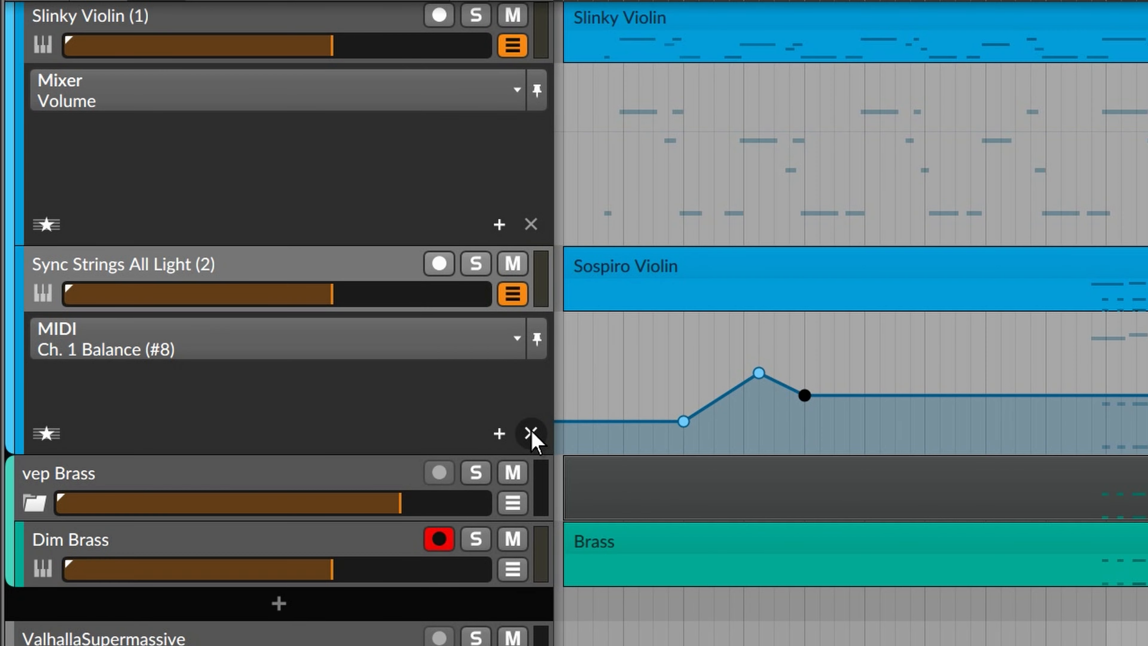
{"action": "left_click", "coordinate": [264, 203]}
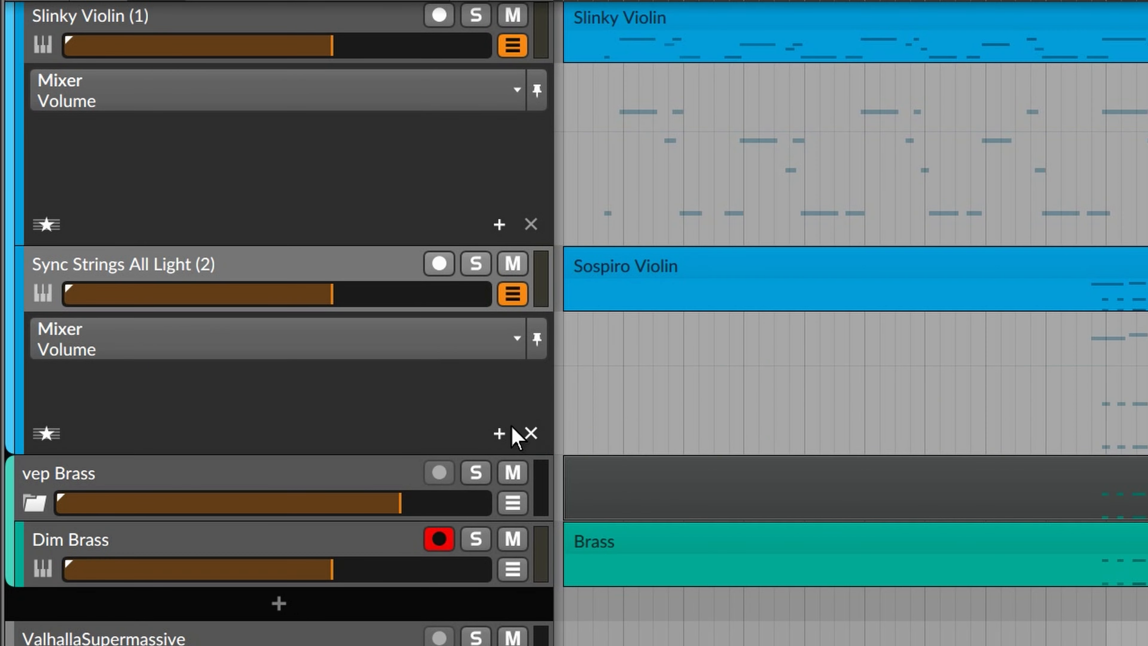
{"action": "left_click", "coordinate": [500, 433]}
{"action": "left_click", "coordinate": [264, 575]}
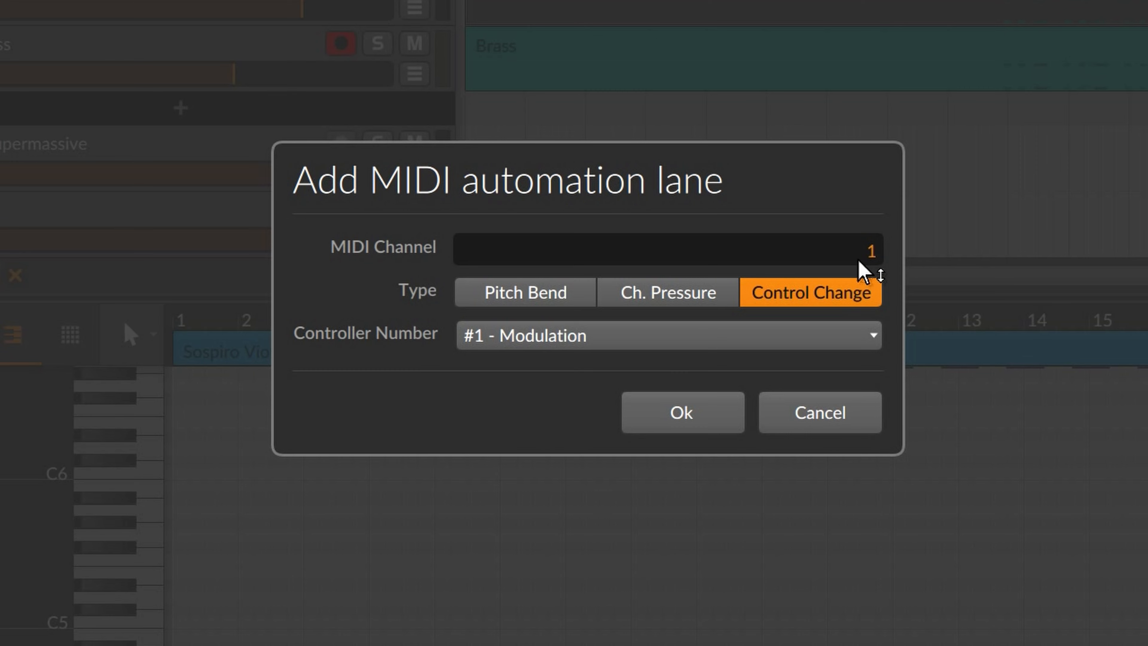
{"action": "left_click_drag", "start_coordinate": [858, 256], "coordinate": [857, 244]}
{"action": "left_click", "coordinate": [836, 335]}
{"action": "left_click", "coordinate": [616, 0]}
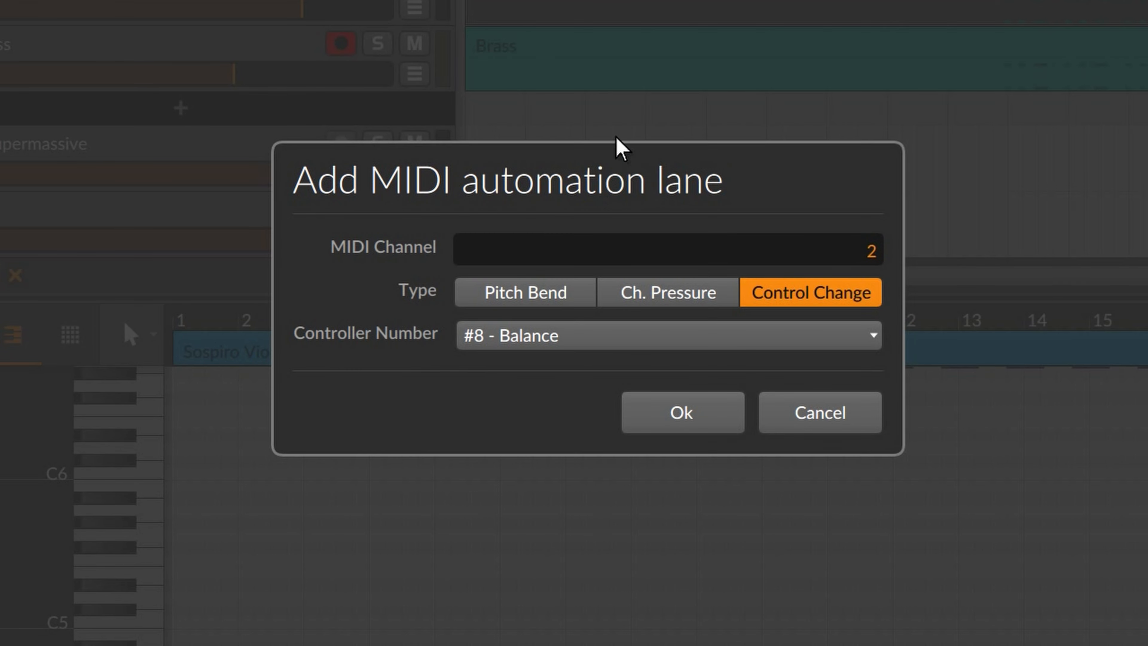
{"action": "left_click", "coordinate": [680, 413]}
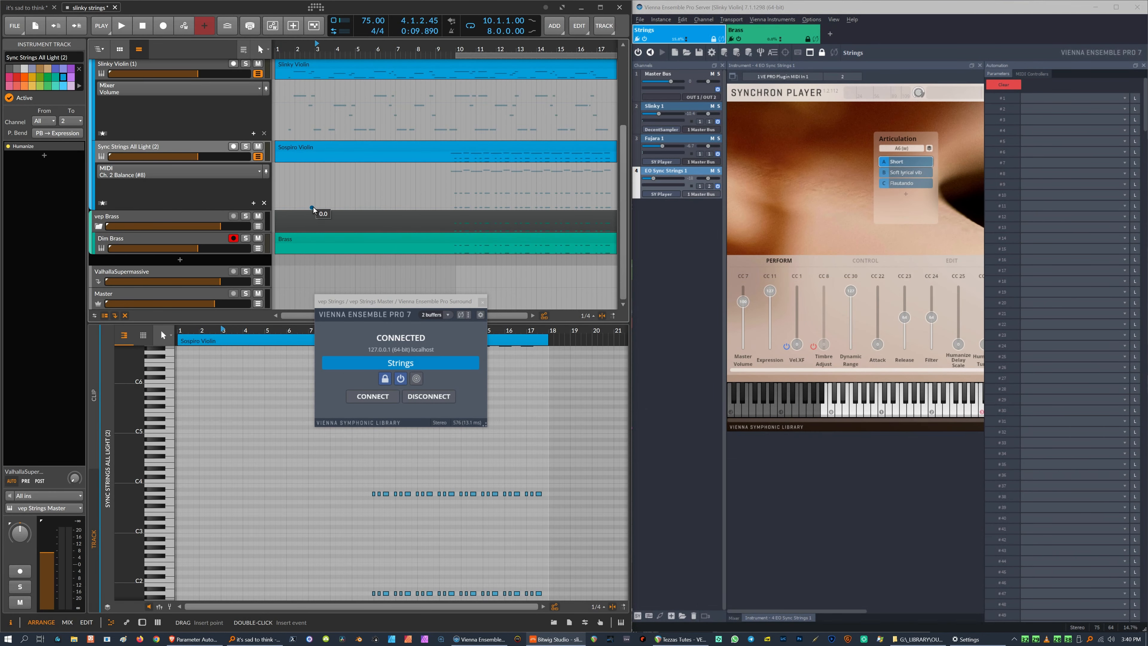
Draw a bump near bar 3 in the channel 2 Balance automation lane of Sync Strings All Light.
{"action": "left_click", "coordinate": [313, 208]}
{"action": "left_click_drag", "start_coordinate": [334, 207], "coordinate": [333, 193]}
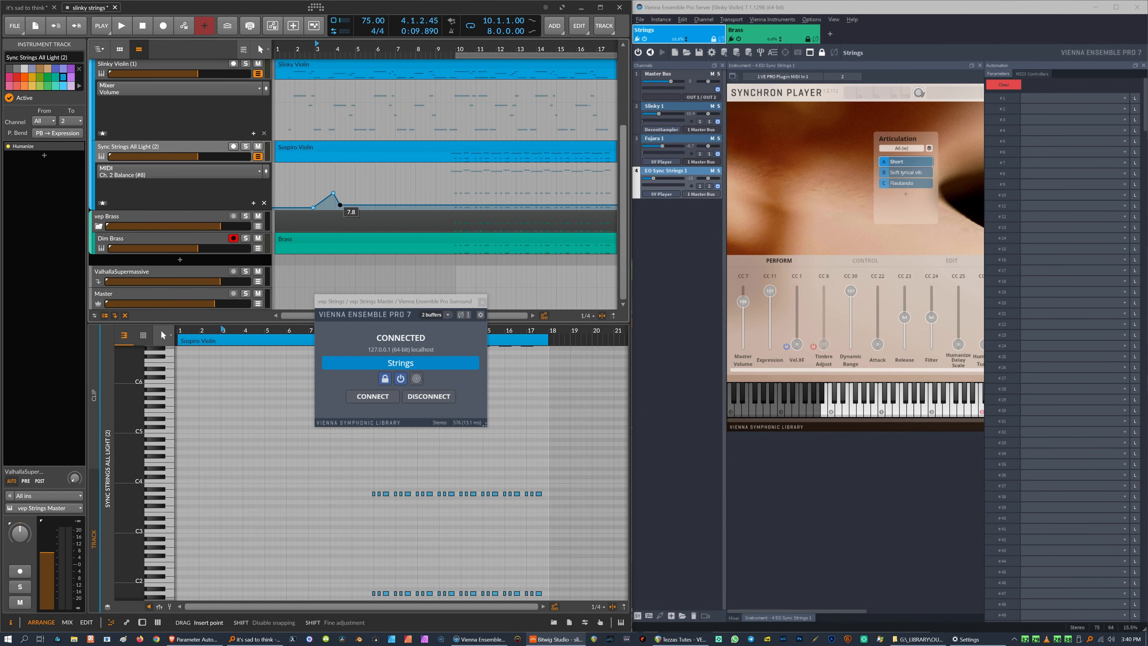
{"action": "left_click", "coordinate": [350, 207]}
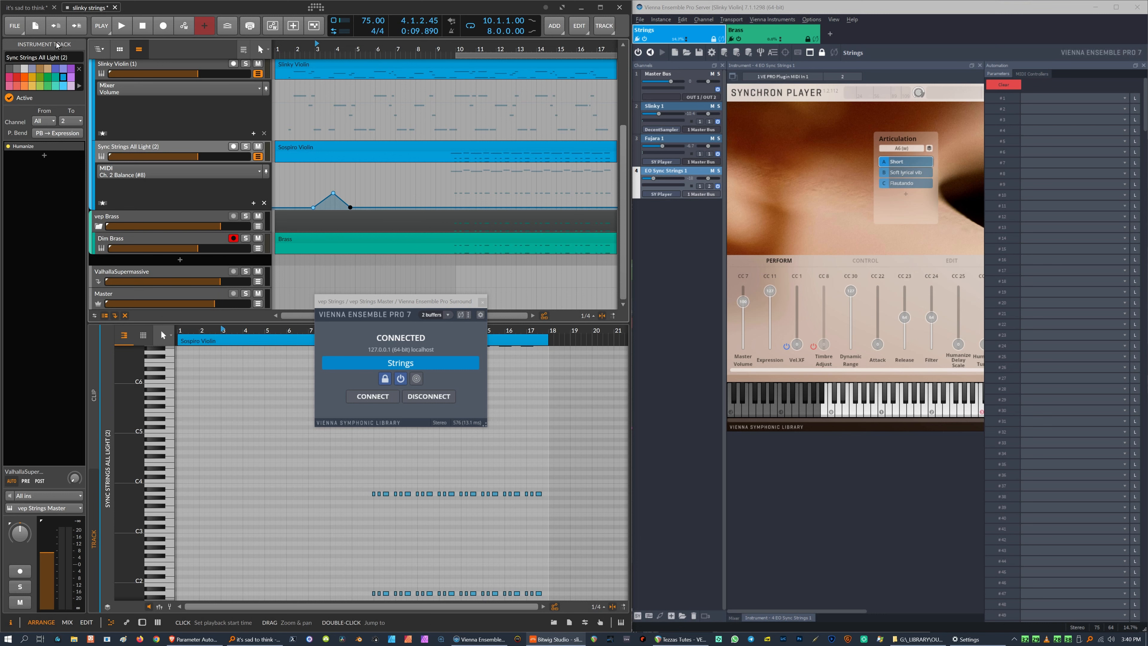
Play the project, raising the Balance bump's peak point to 124.2 during playback, and stop the transport.
{"action": "left_click", "coordinate": [122, 28]}
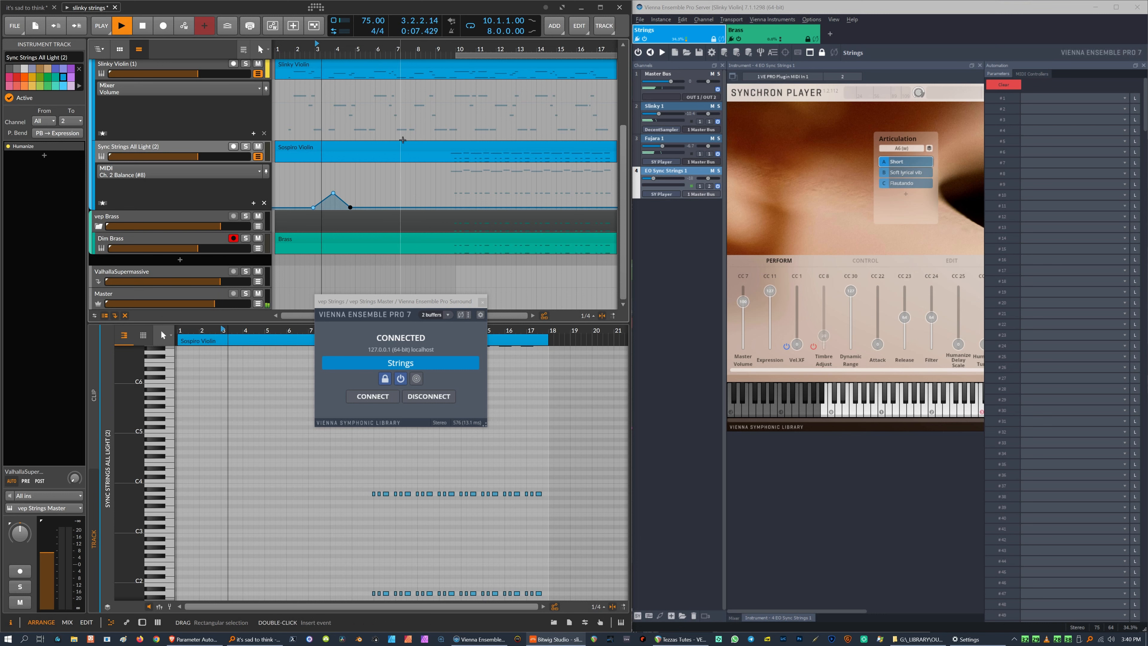
{"action": "left_click_drag", "start_coordinate": [333, 193], "coordinate": [335, 166]}
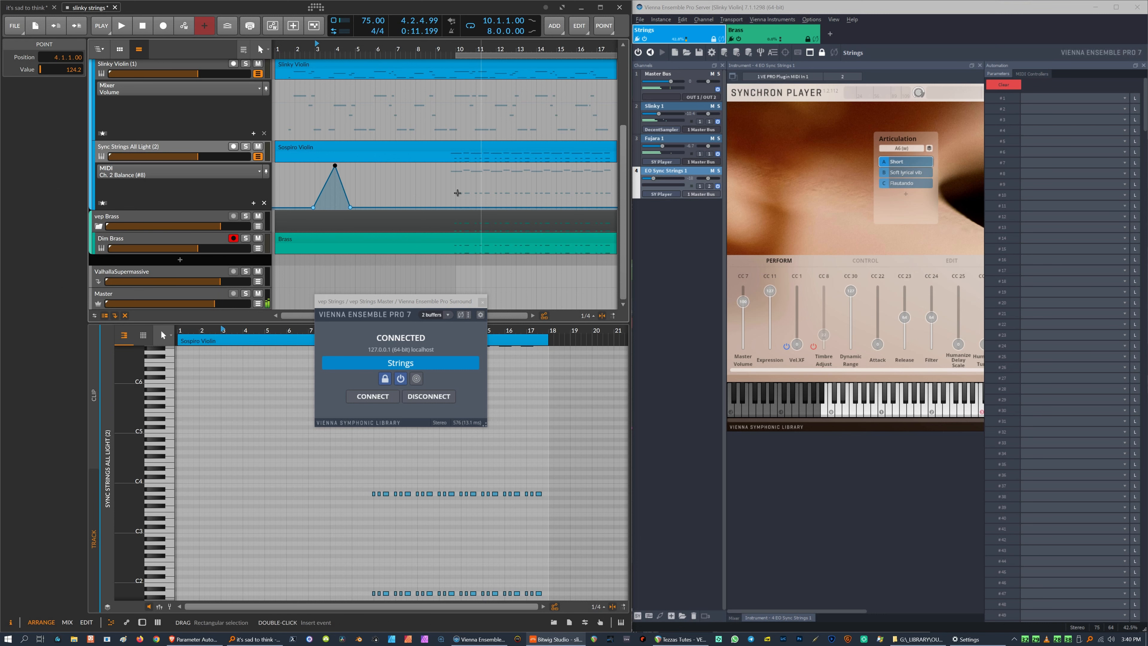
{"action": "left_click", "coordinate": [137, 36]}
{"action": "left_click", "coordinate": [138, 36]}
Inspect the MIDI controller assignment options for the Synchron Player's Dynamic Range slider.
{"action": "left_click", "coordinate": [151, 121]}
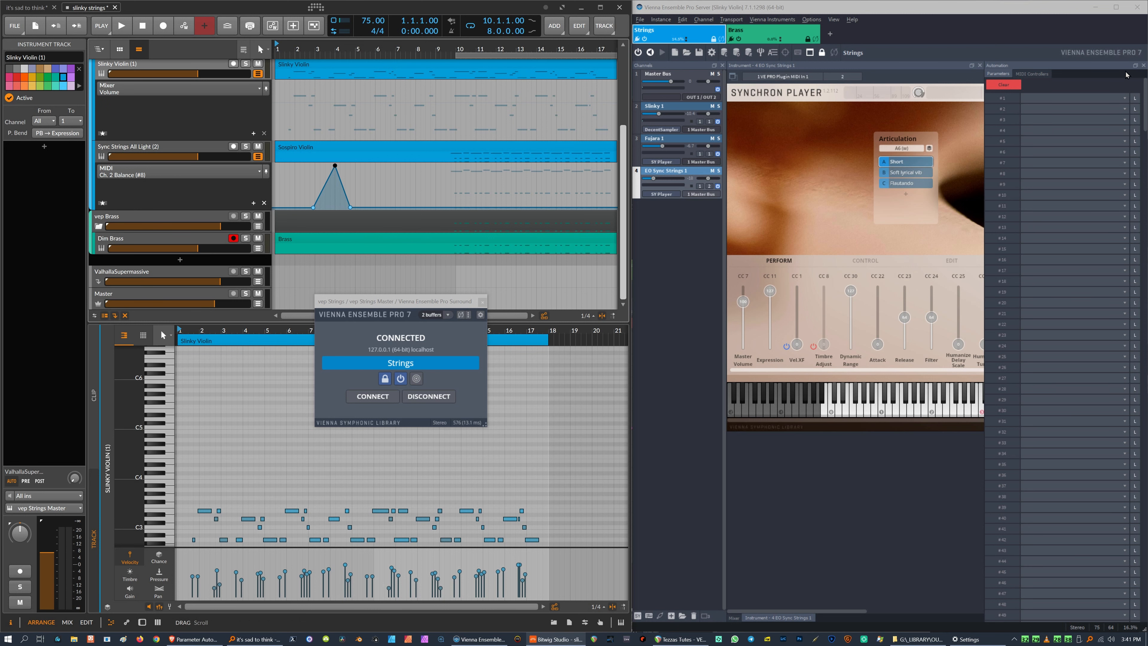
{"action": "left_click", "coordinate": [1143, 65]}
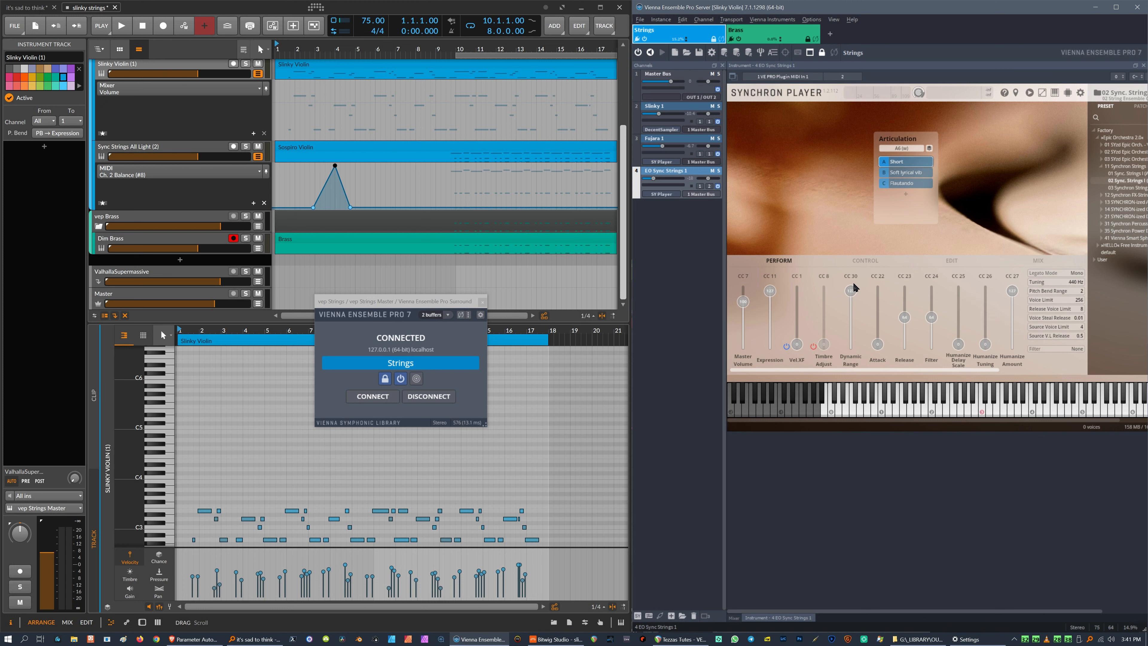
{"action": "left_click", "coordinate": [863, 277]}
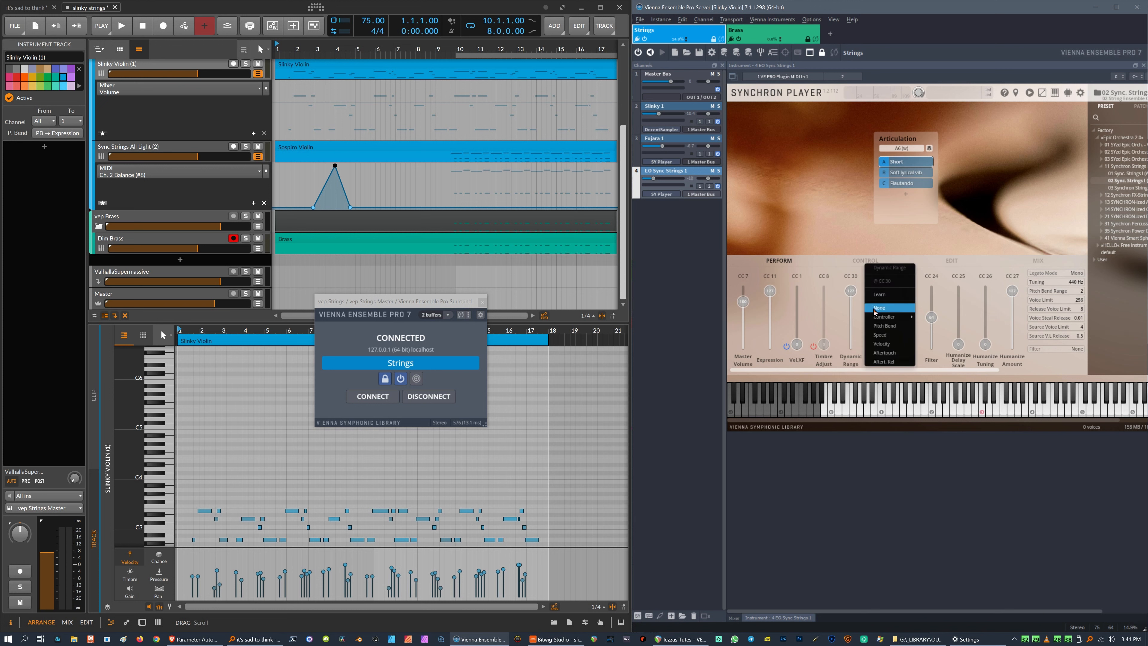
{"action": "mouse_move", "coordinate": [888, 317]}
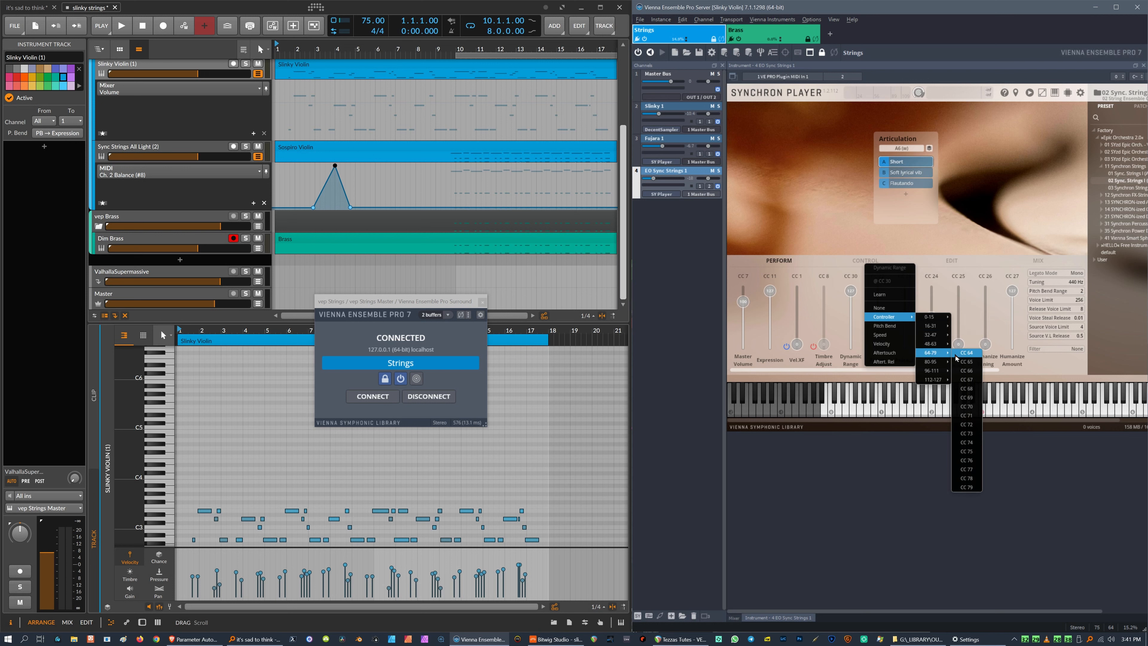
{"action": "left_click", "coordinate": [816, 275]}
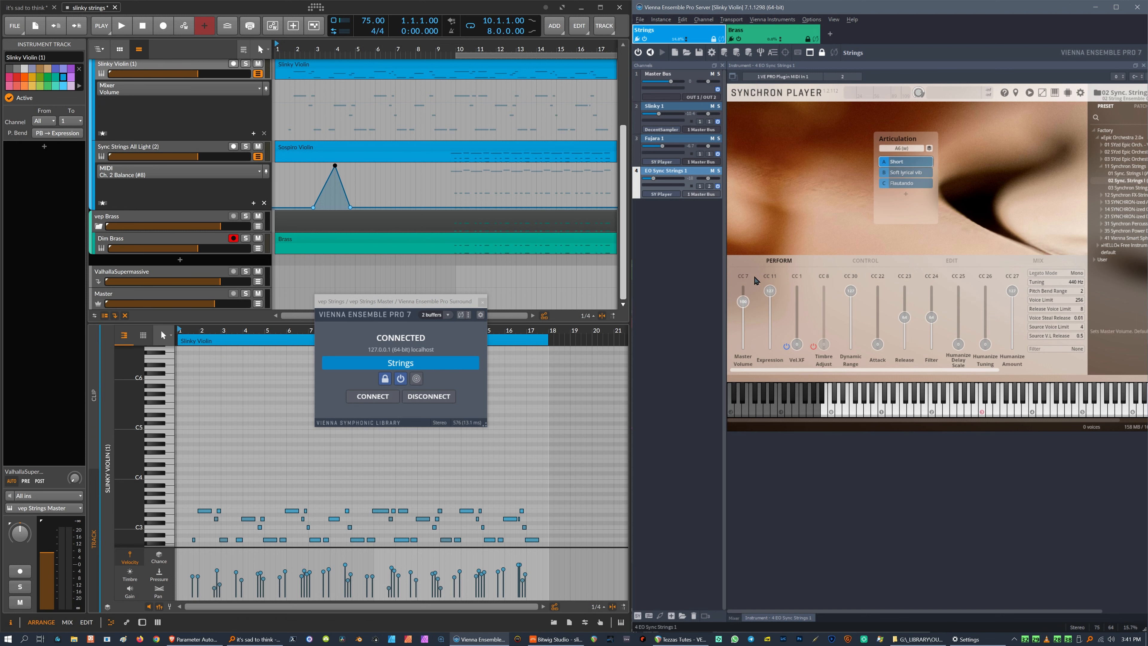
Open the Slinky 1 Decent Sampler instance and nudge its Attack knob slightly up.
{"action": "left_click", "coordinate": [669, 121]}
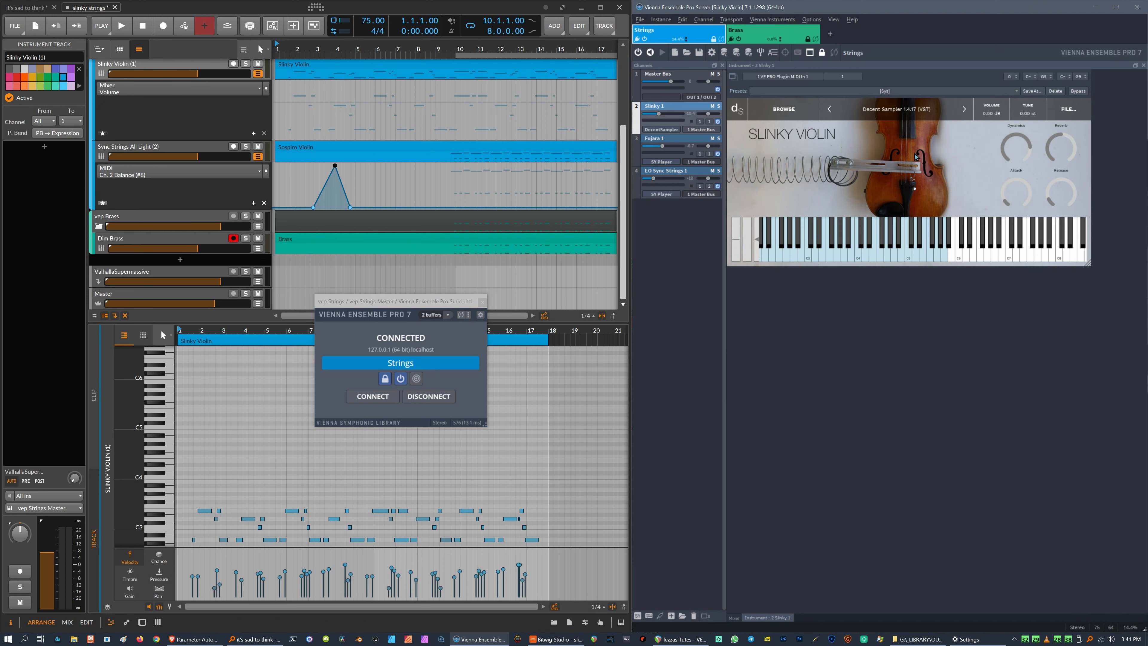
{"action": "left_click_drag", "start_coordinate": [1012, 197], "coordinate": [1011, 190]}
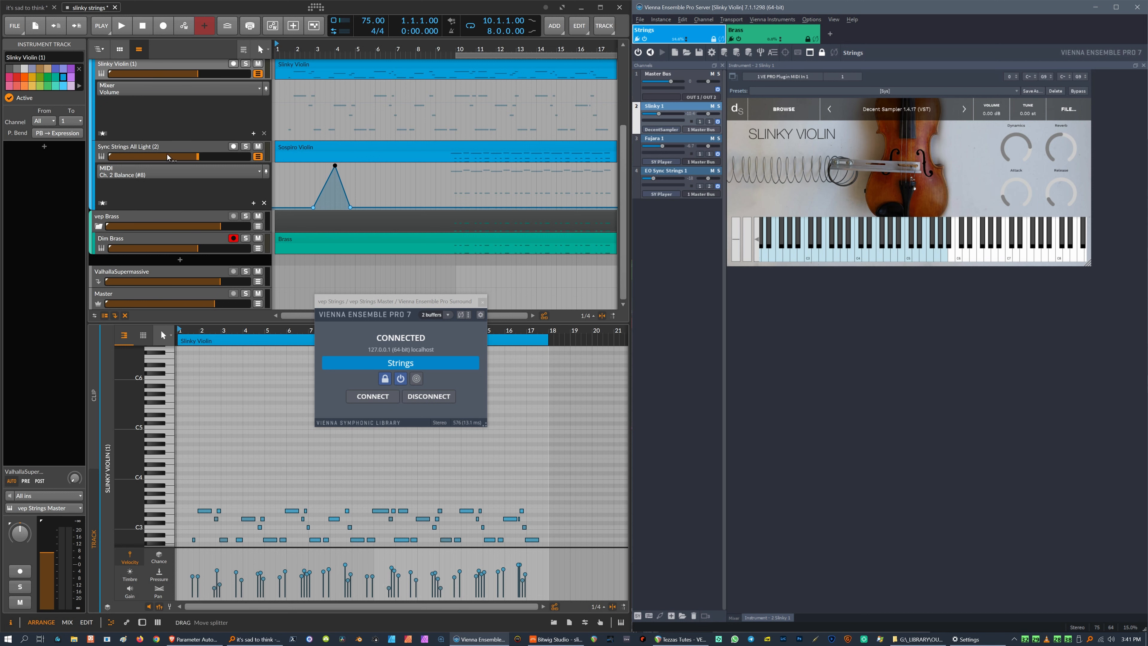
{"action": "scroll", "coordinate": [180, 152], "scroll_direction": "up", "scroll_amount": 3}
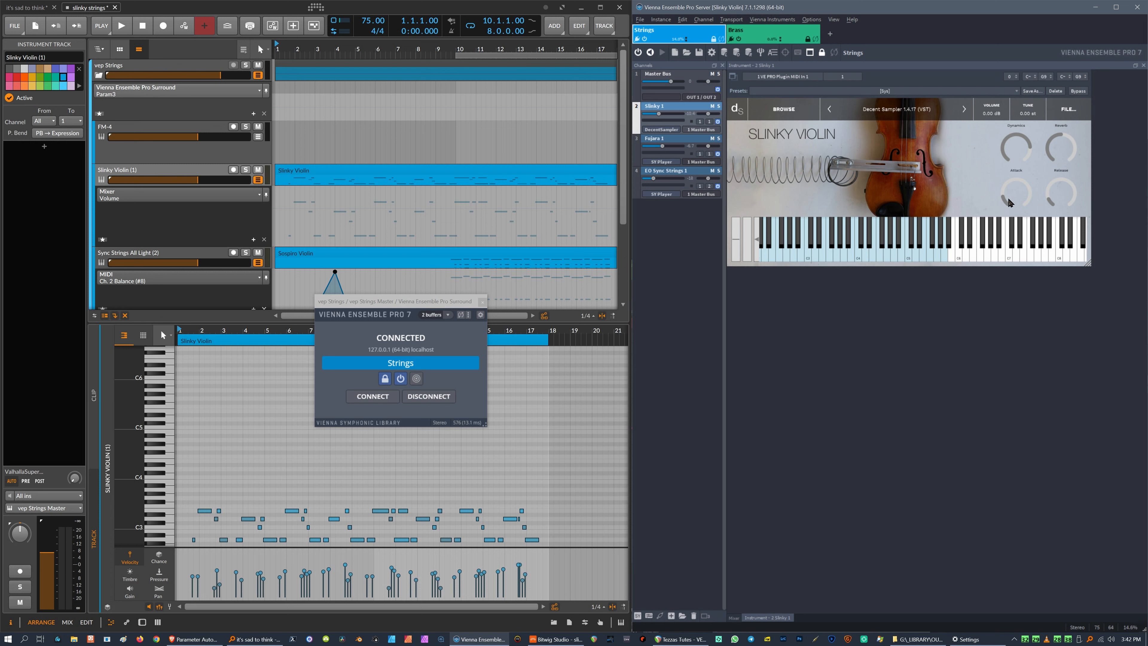
{"action": "left_click_drag", "start_coordinate": [1007, 199], "coordinate": [1014, 195]}
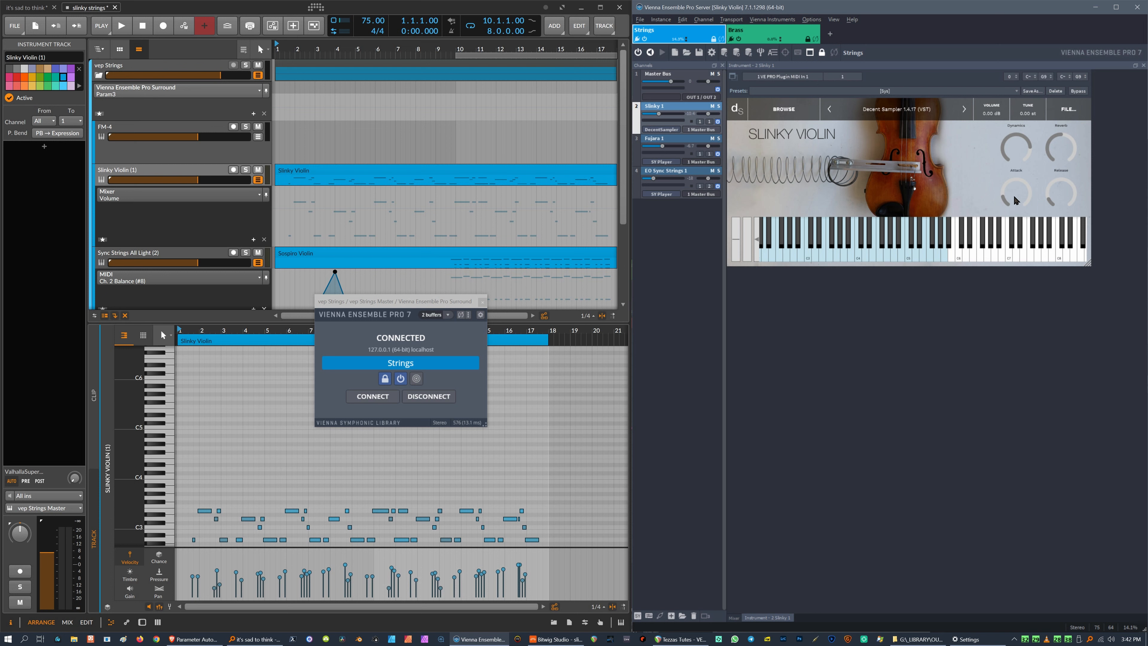